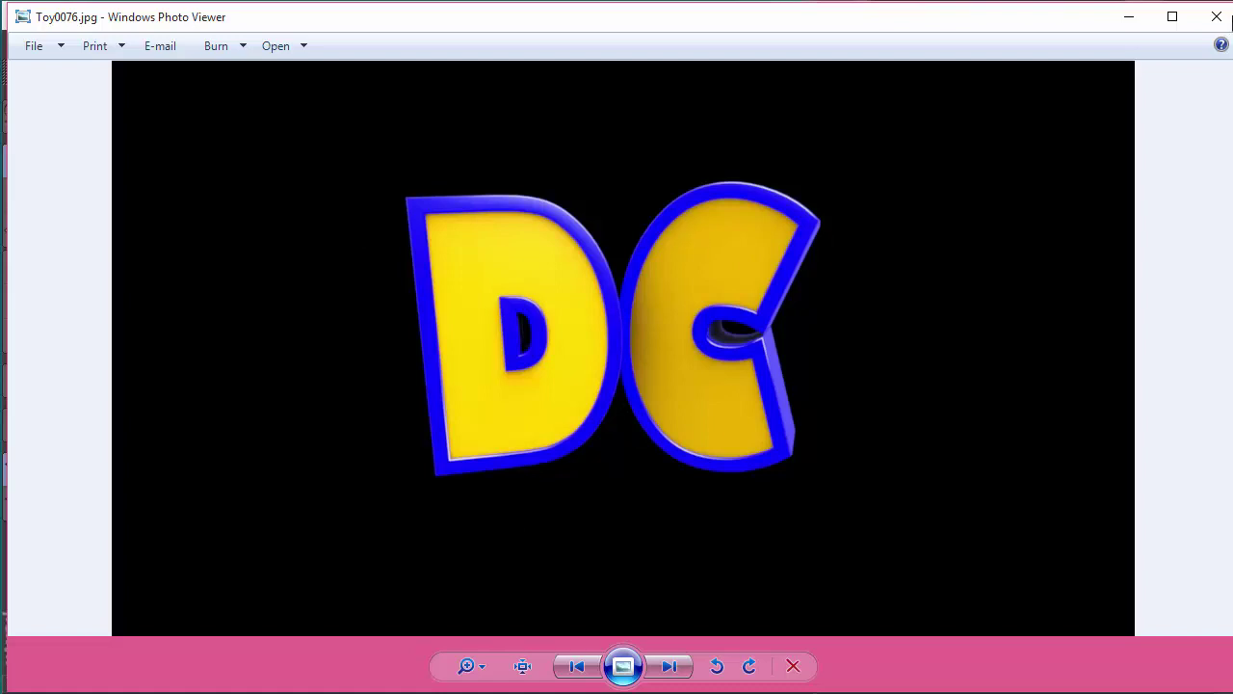
Close the reference image and set the render output size to 1280 x 720 pixels.
click(1217, 17)
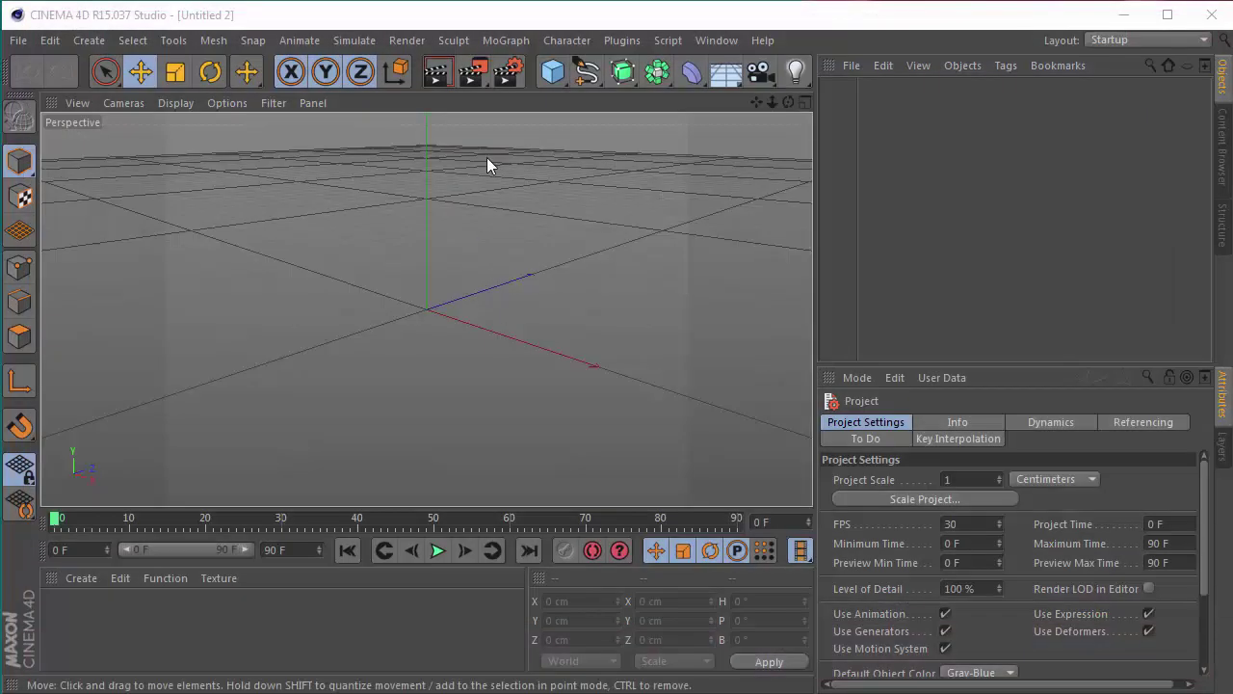
click(508, 71)
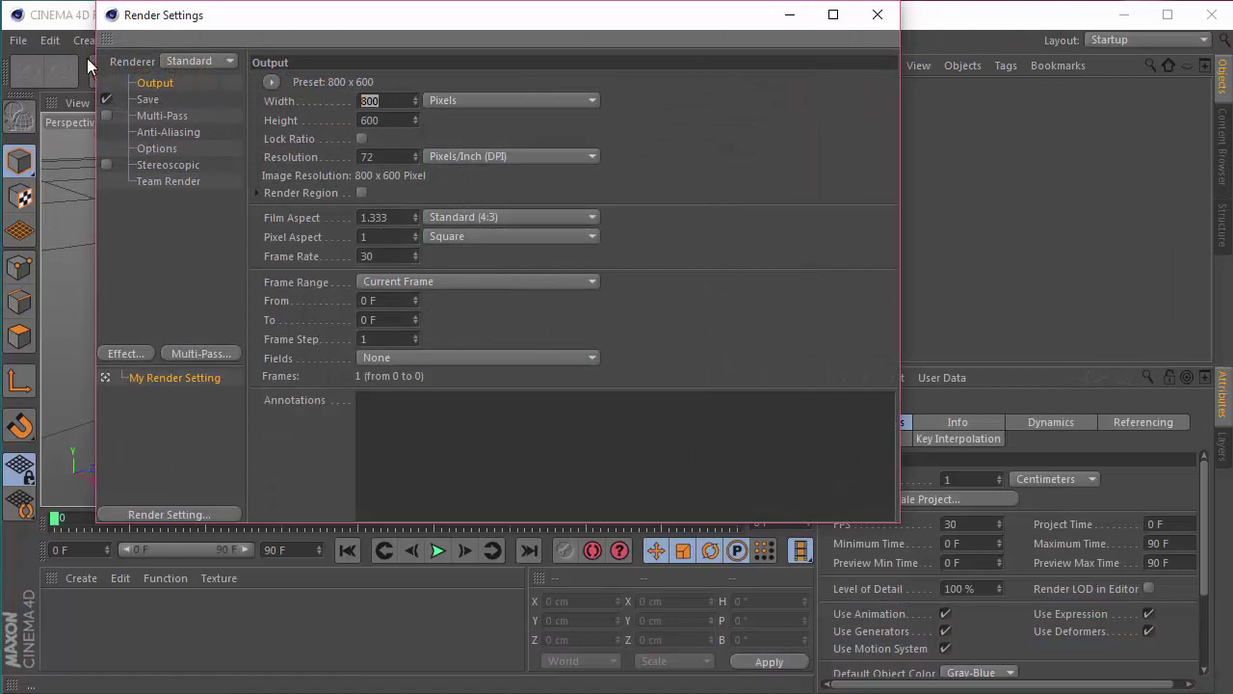
text(1280)
key(Tab)
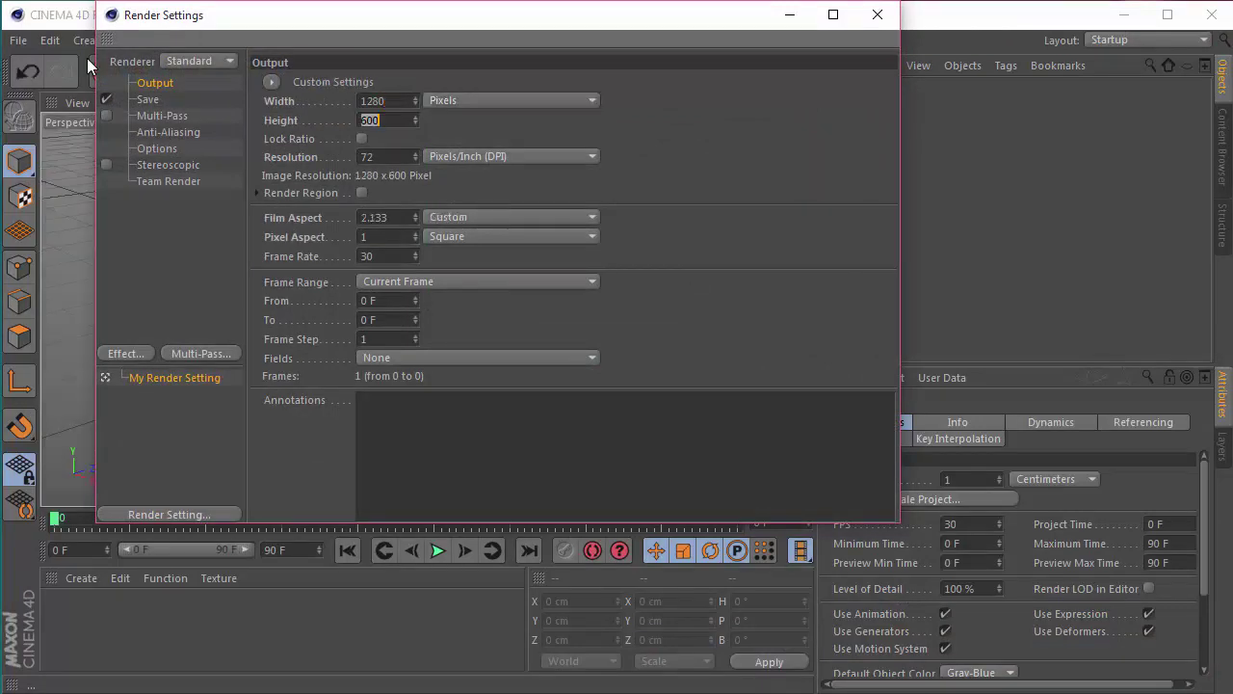
text(720)
key(Tab)
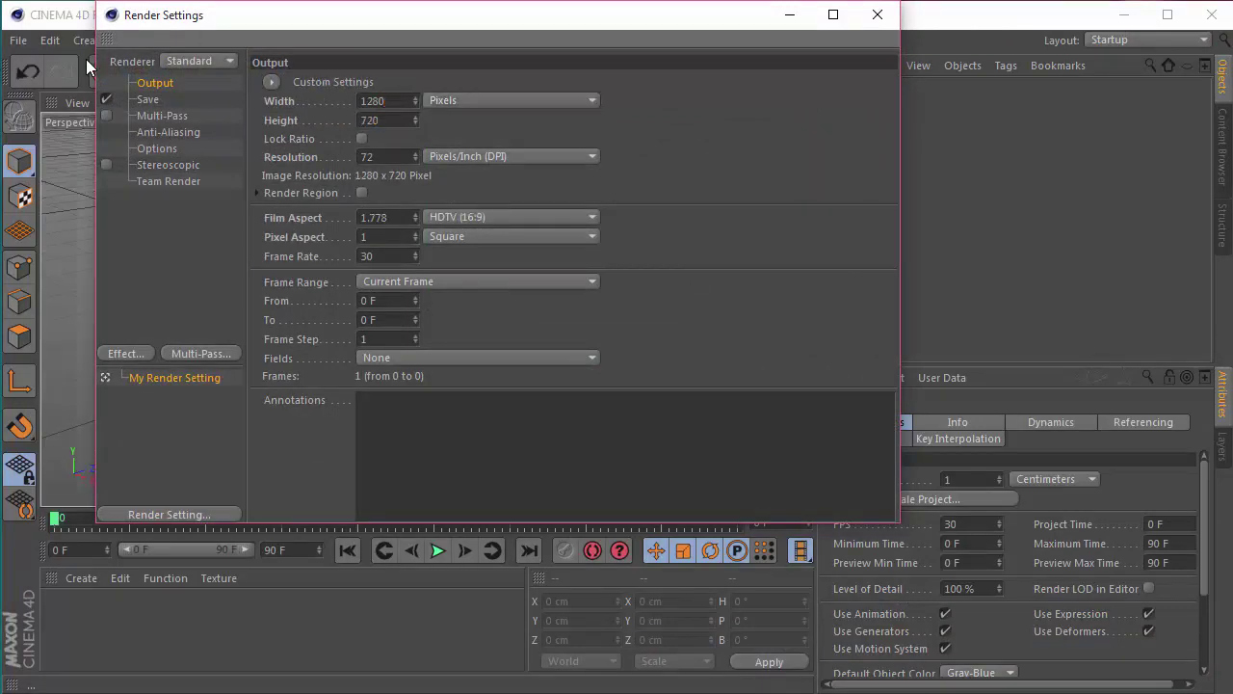
click(877, 14)
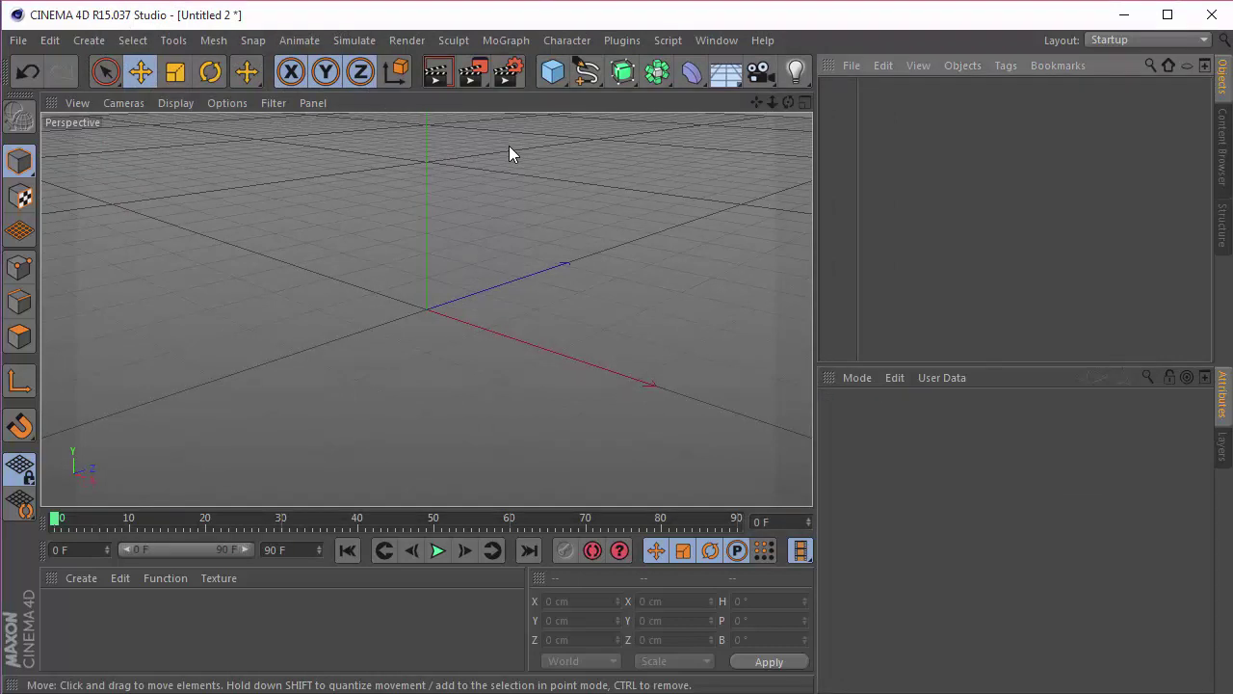
Add a text spline reading "D" and set its alignment to Middle.
drag(586, 72, 667, 237)
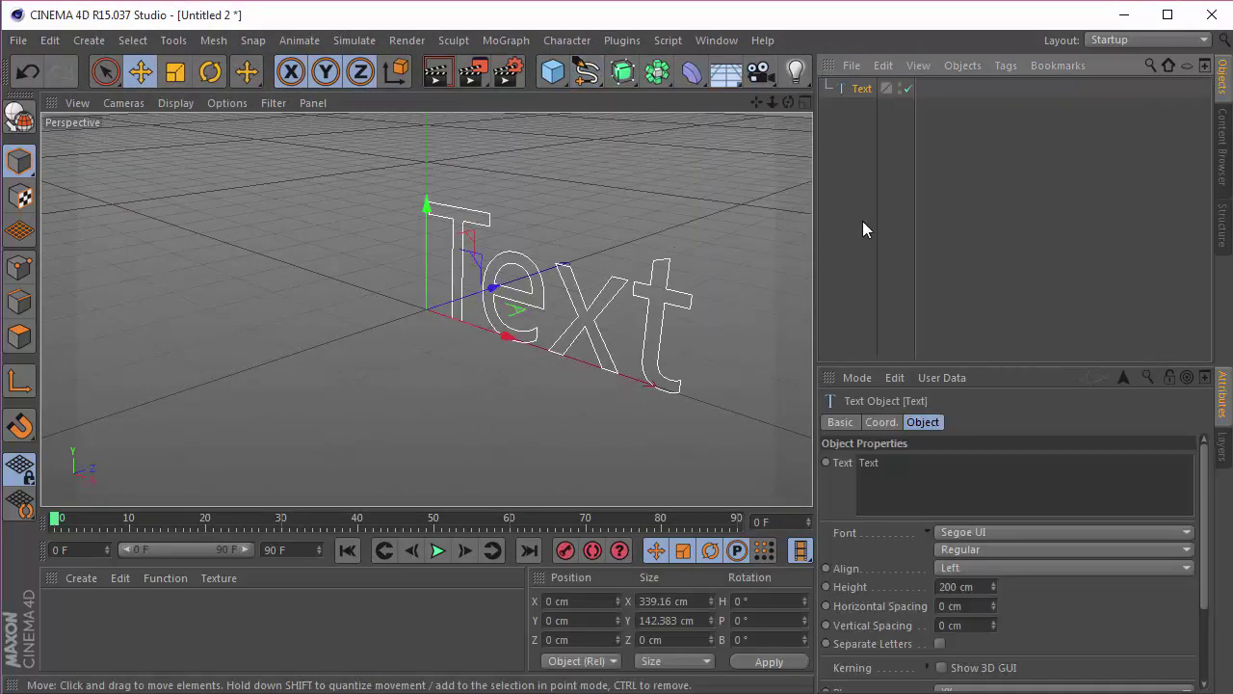
double_click(908, 462)
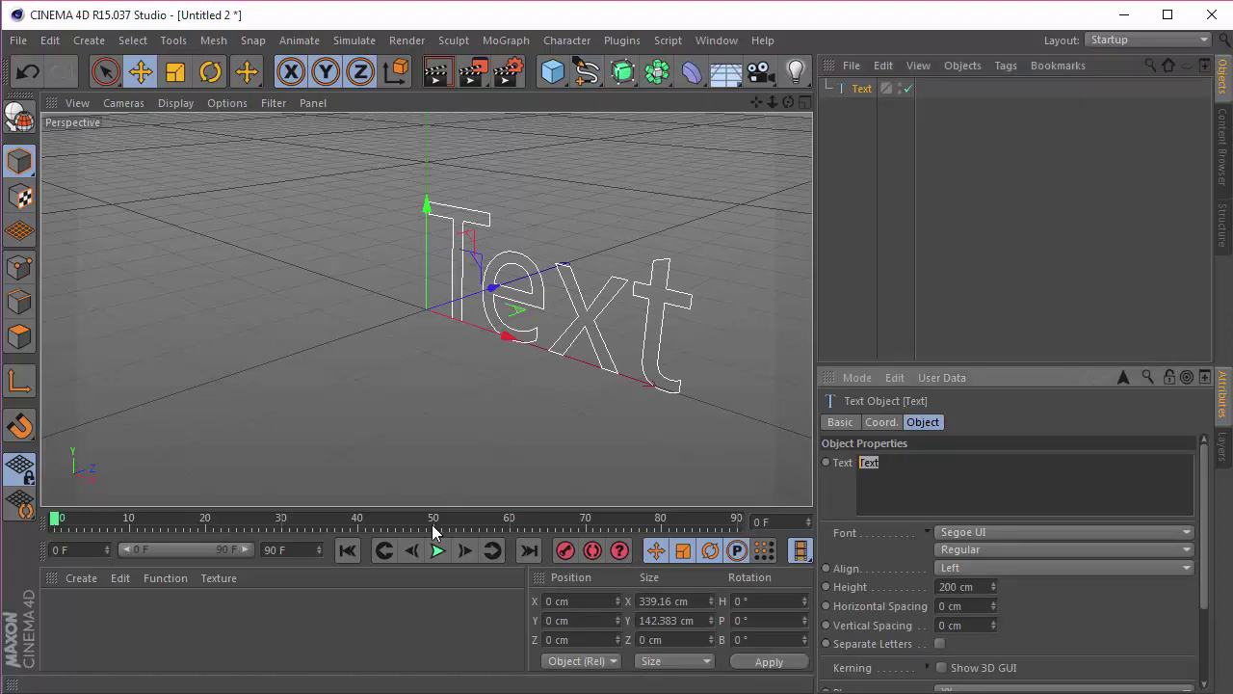
text(D)
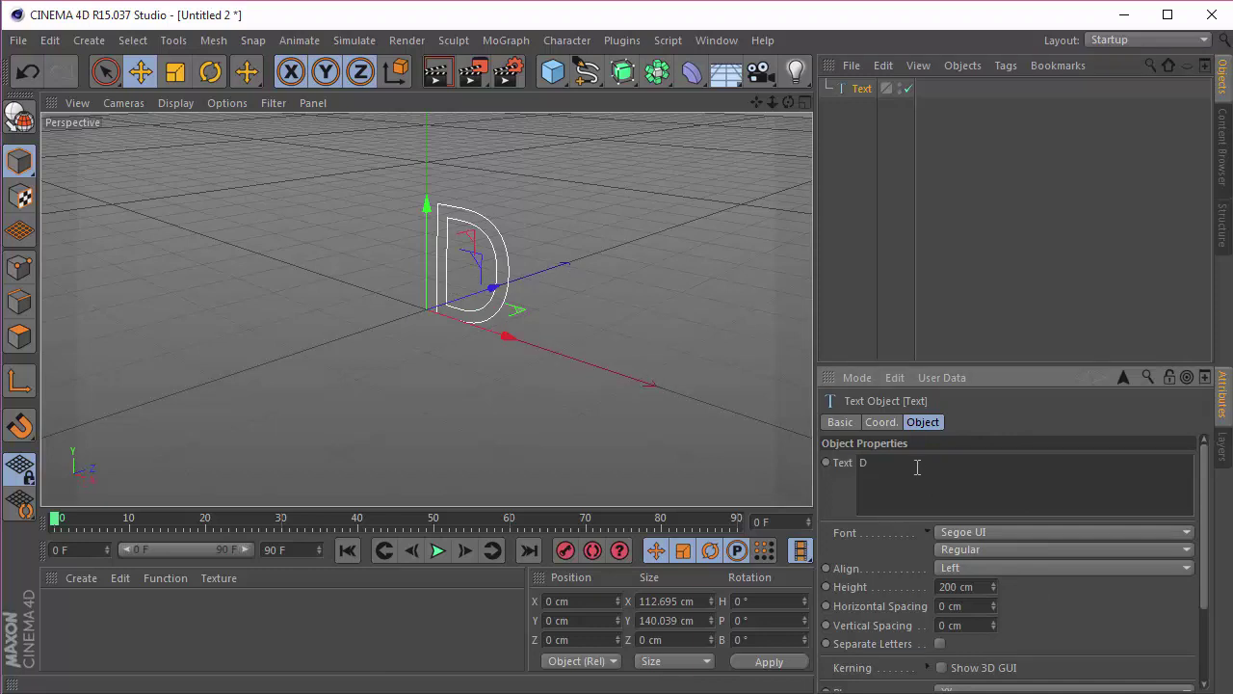
click(987, 548)
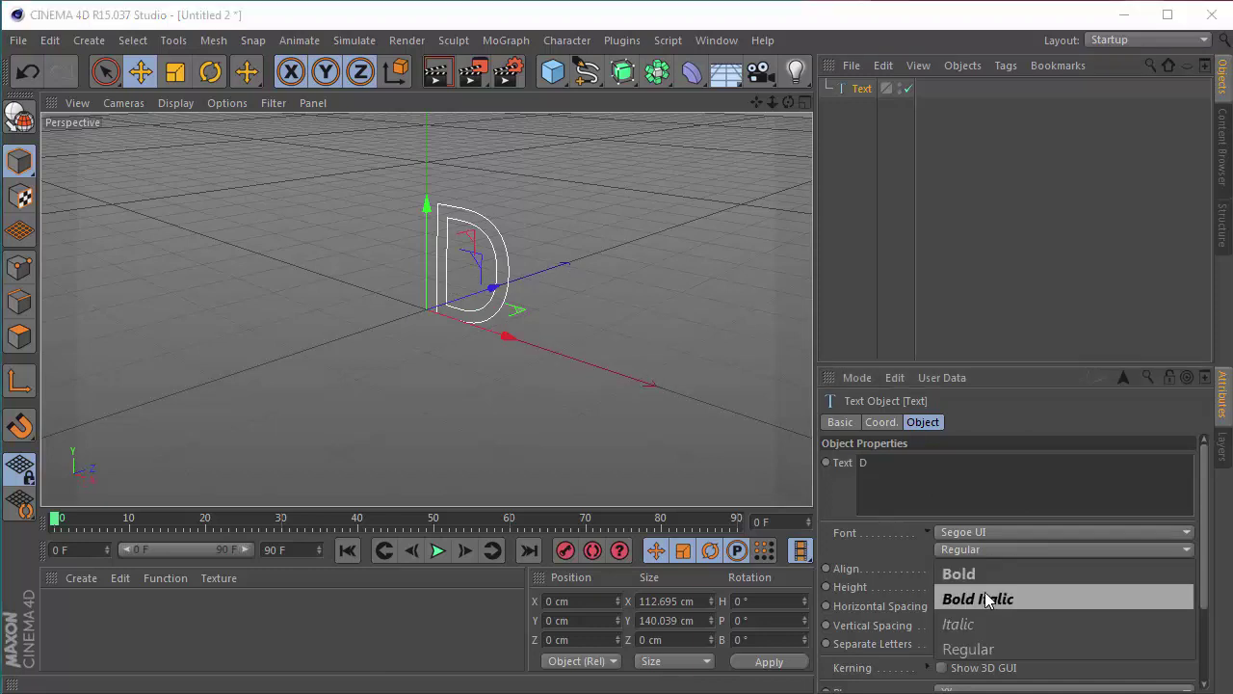
click(983, 569)
click(984, 606)
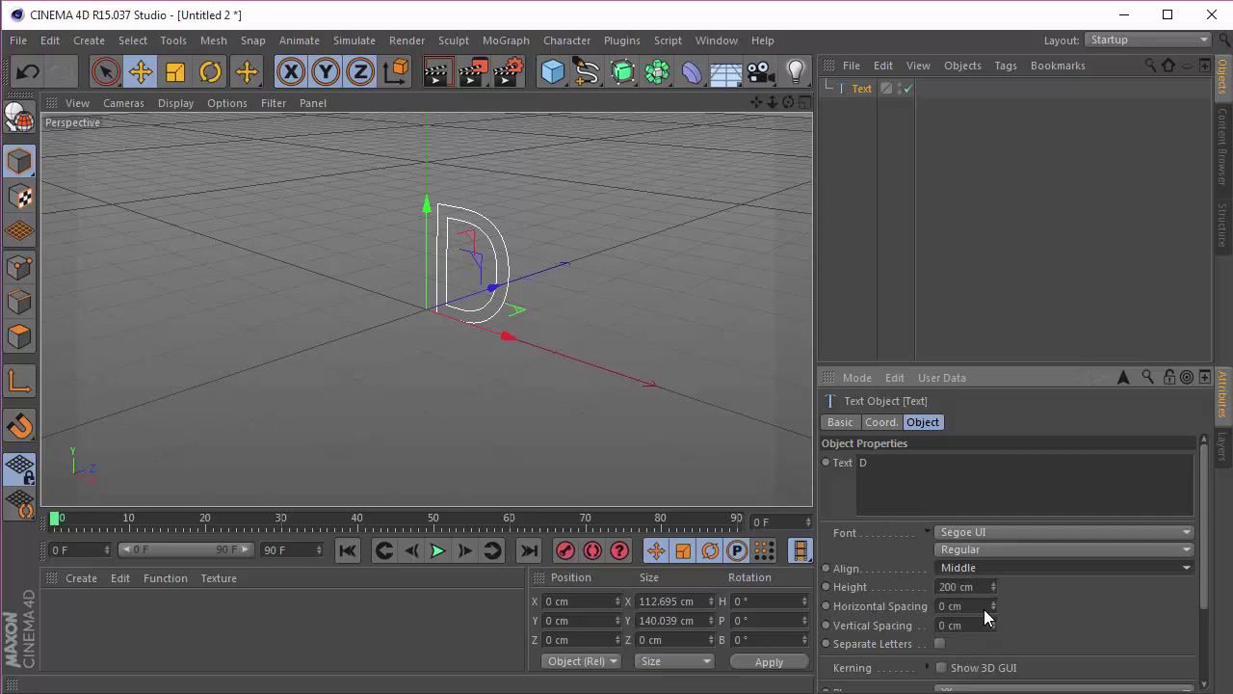
Change the text spline's font to Gill Sans Ultra Bold.
click(982, 533)
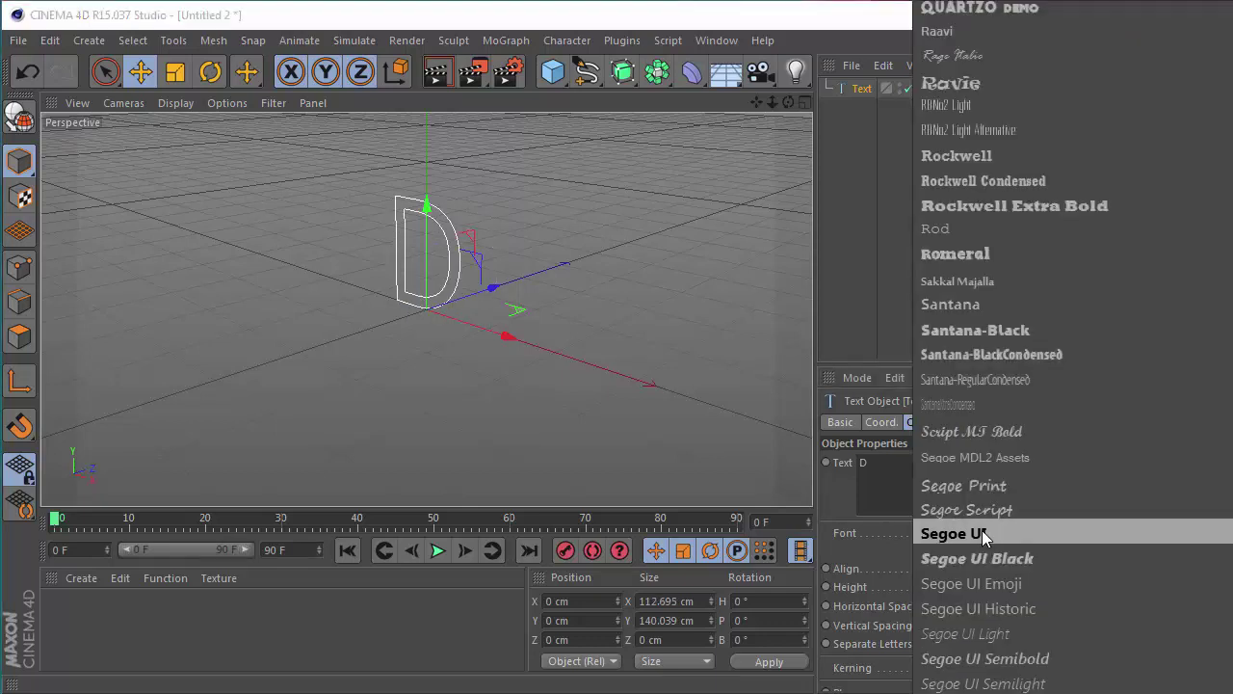
scroll(983, 529, up, 15)
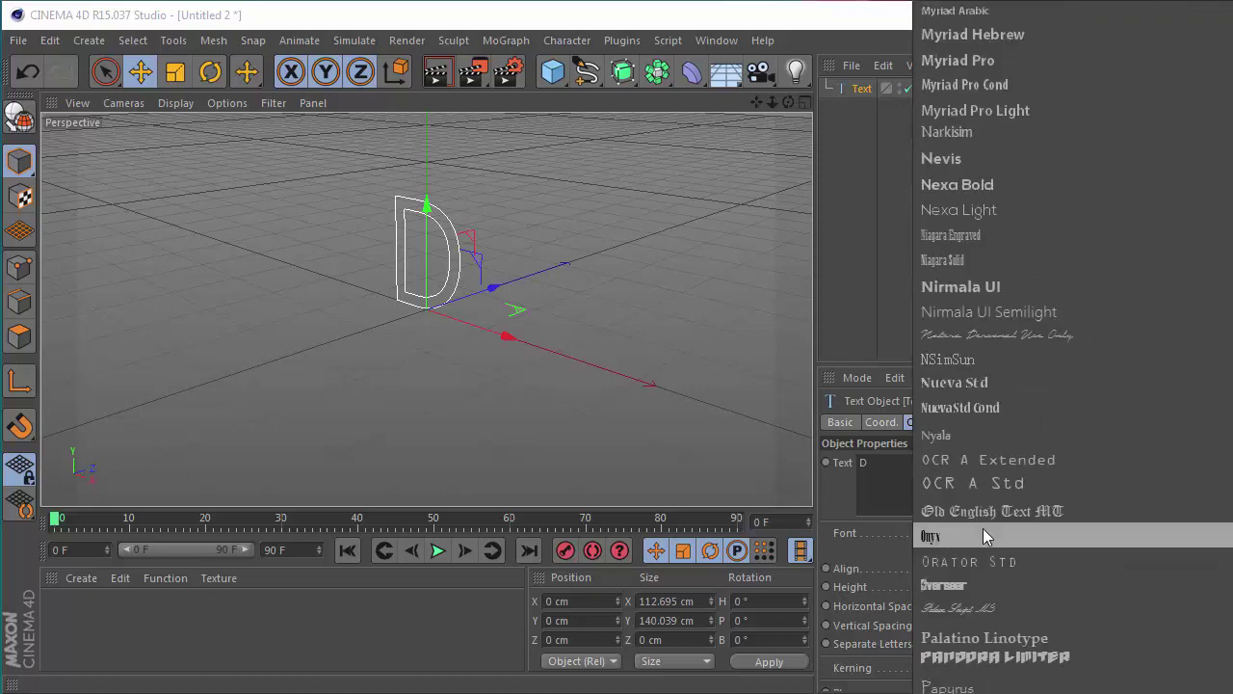
scroll(985, 530, up, 15)
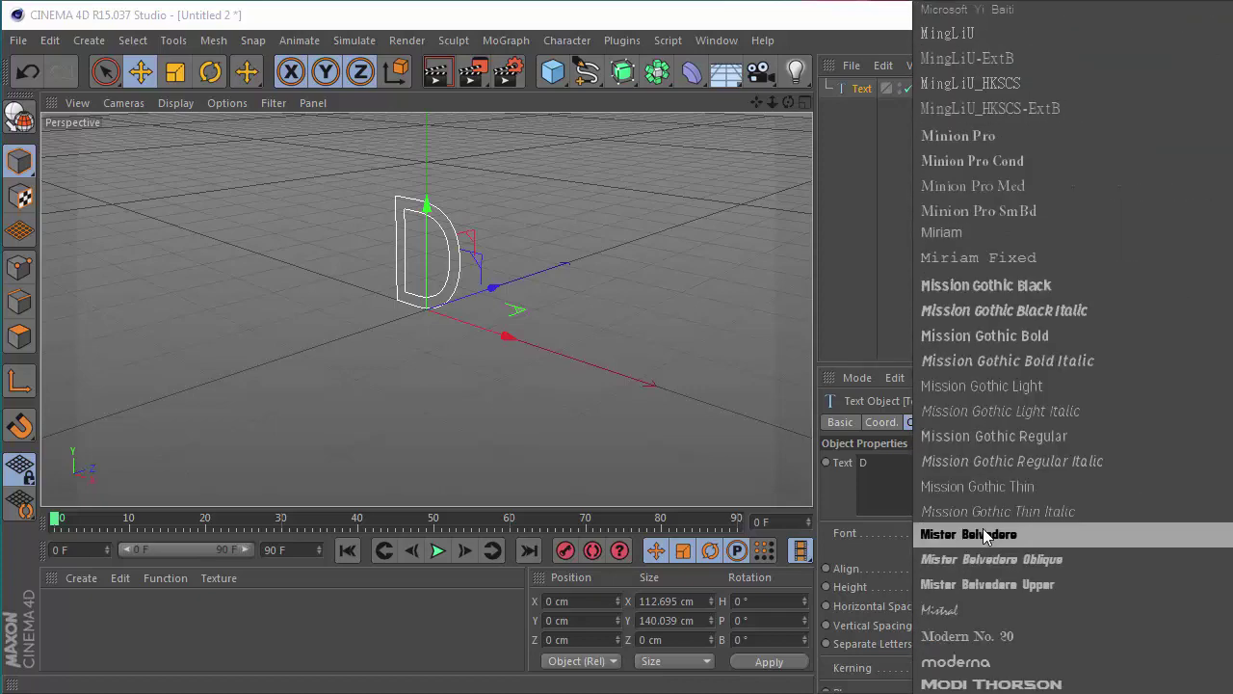
scroll(989, 385, up, 9)
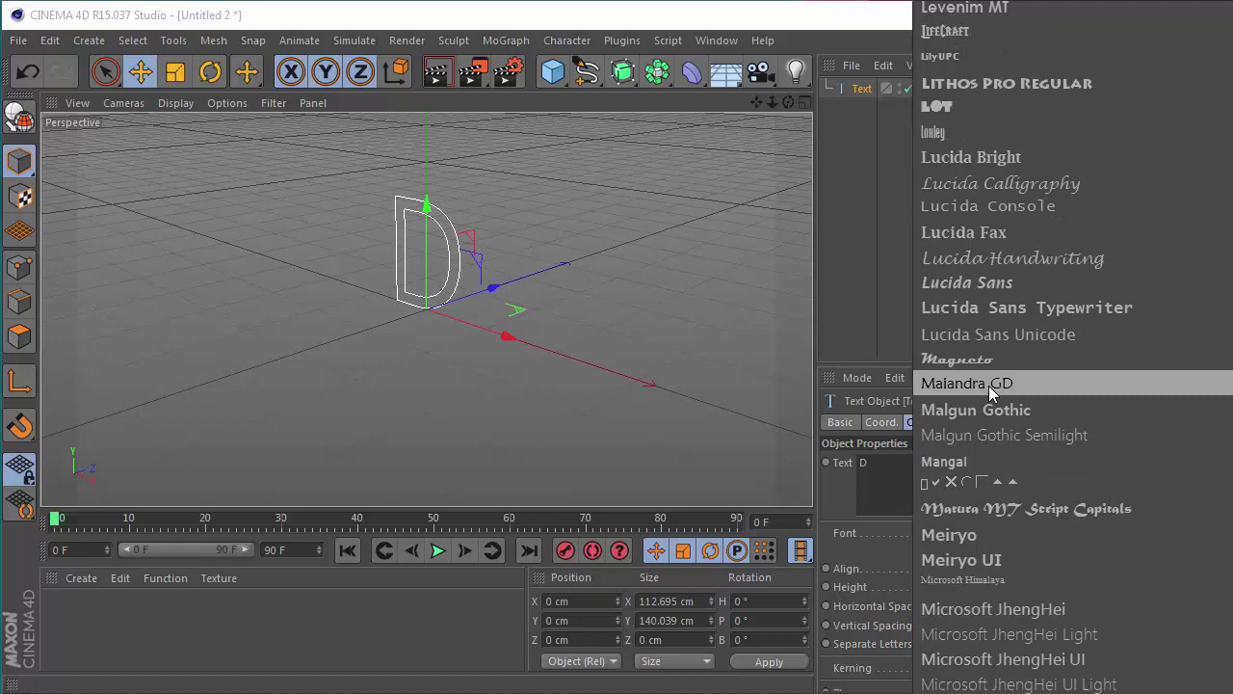
scroll(989, 386, up, 15)
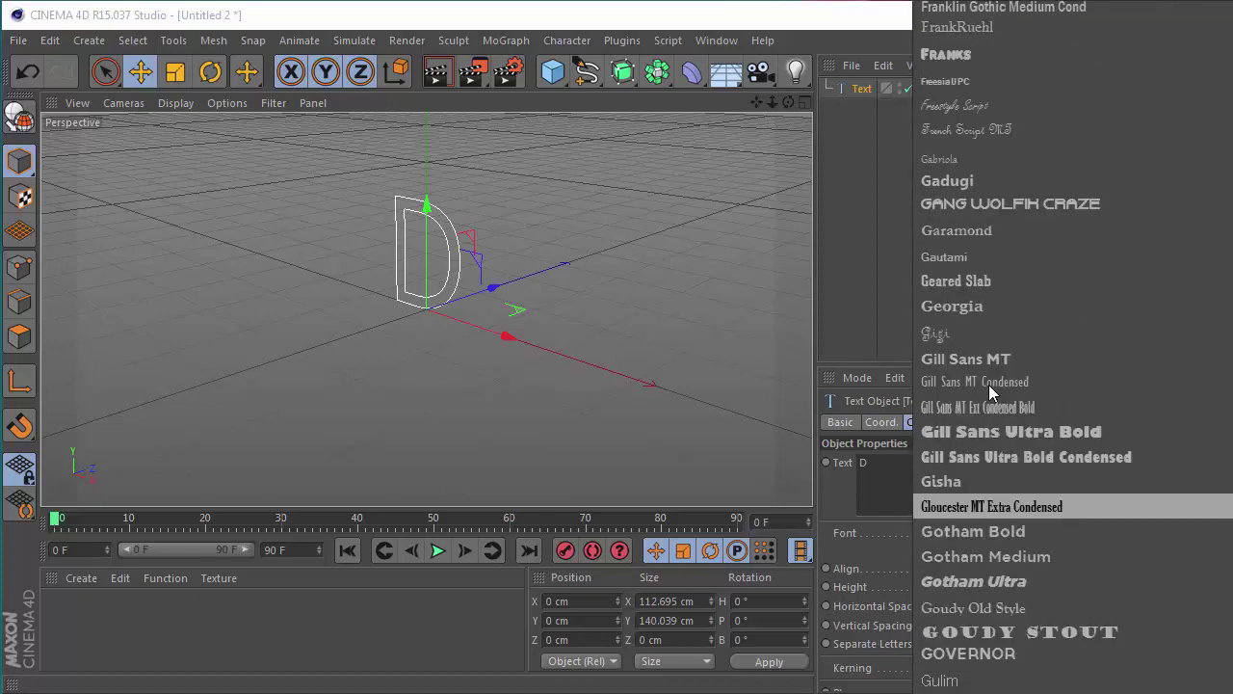
scroll(988, 385, down, 4)
scroll(988, 385, up, 2)
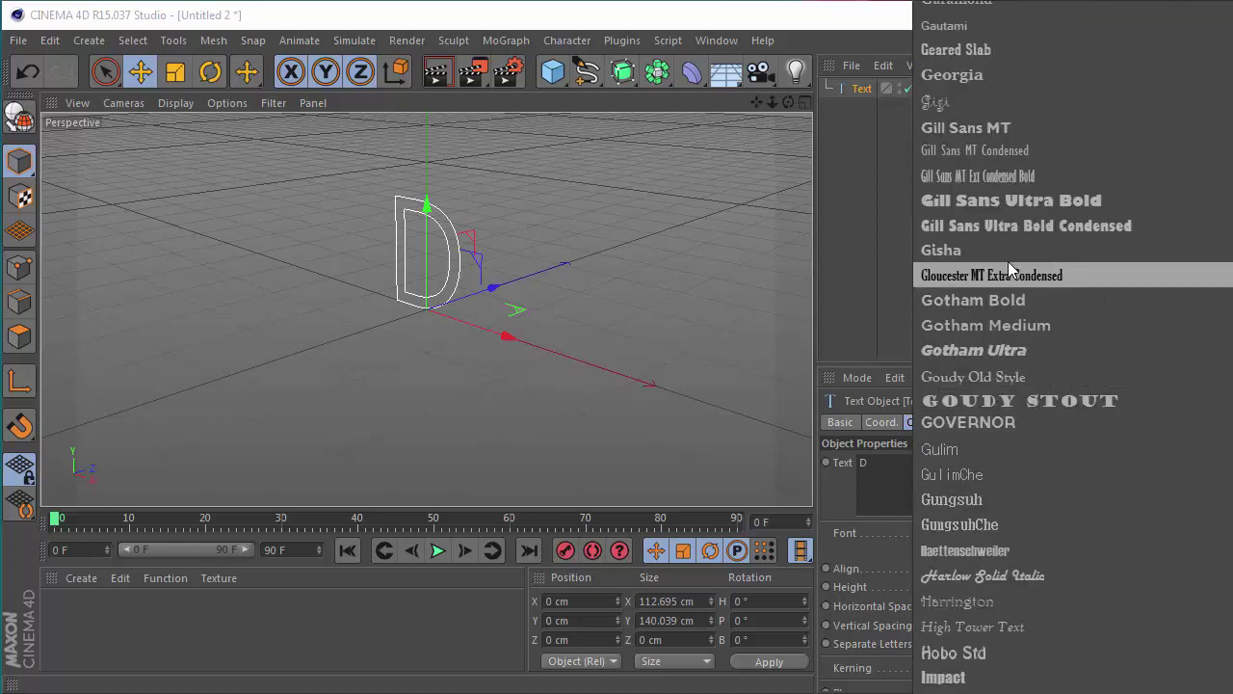
click(1010, 202)
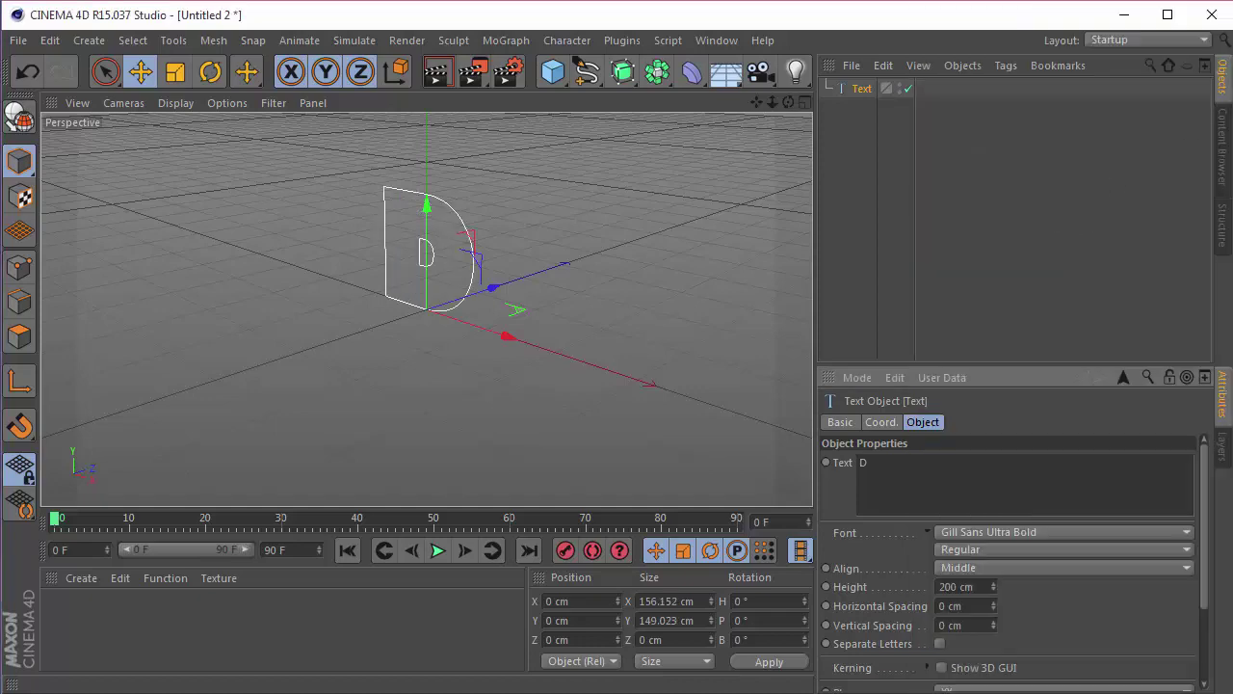
Try the Gill Sans Ultra Bold Condensed font on the letter and restore Gill Sans Ultra Bold.
scroll(410, 219, up, 3)
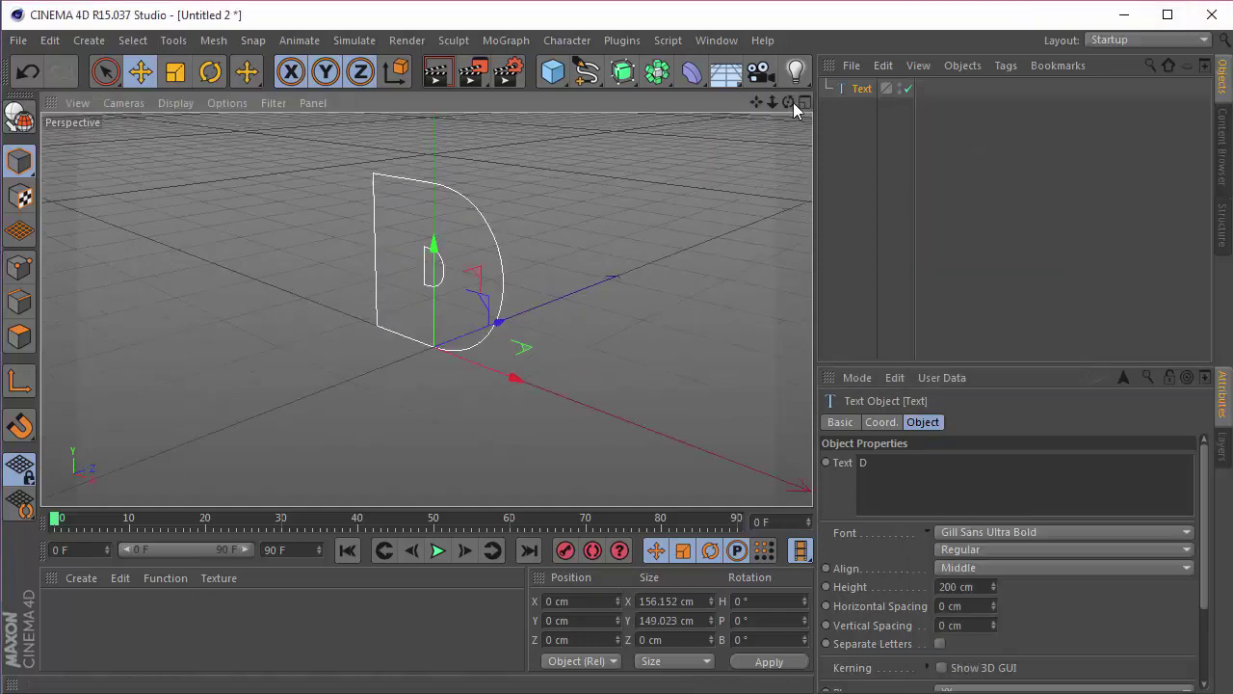
mouse_move(793, 102)
mouse_down()
mouse_move(793, 135)
mouse_move(790, 102)
mouse_up()
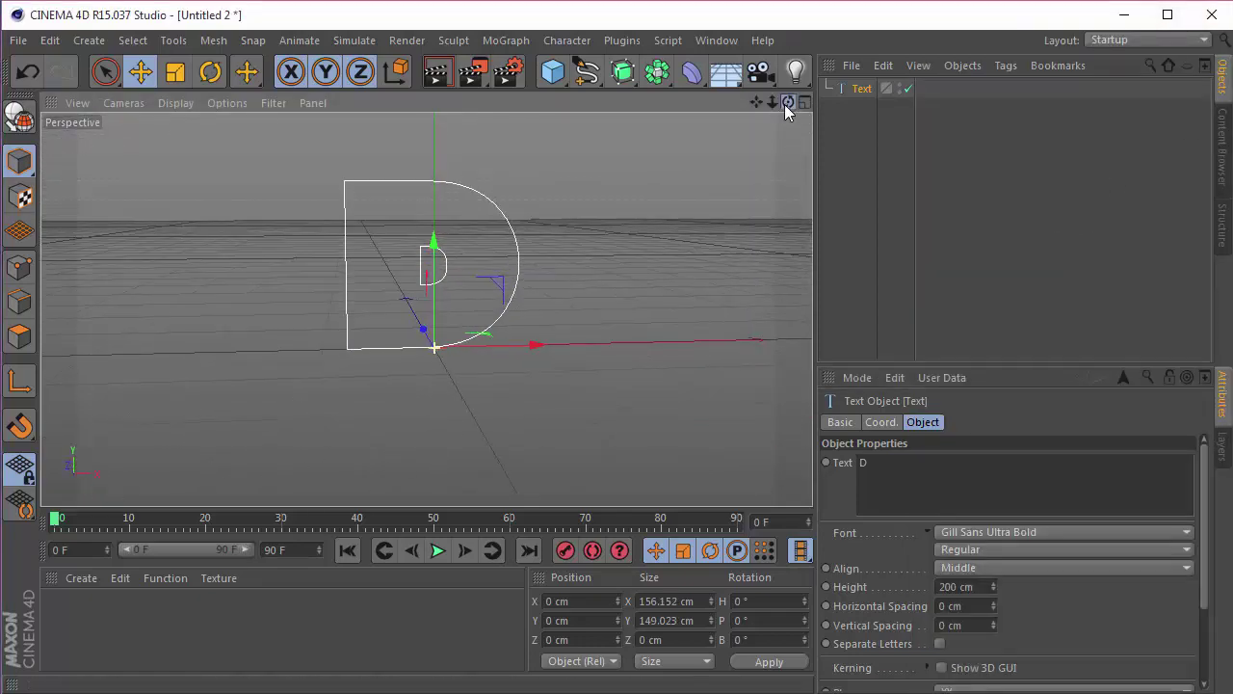
click(1002, 532)
click(1005, 556)
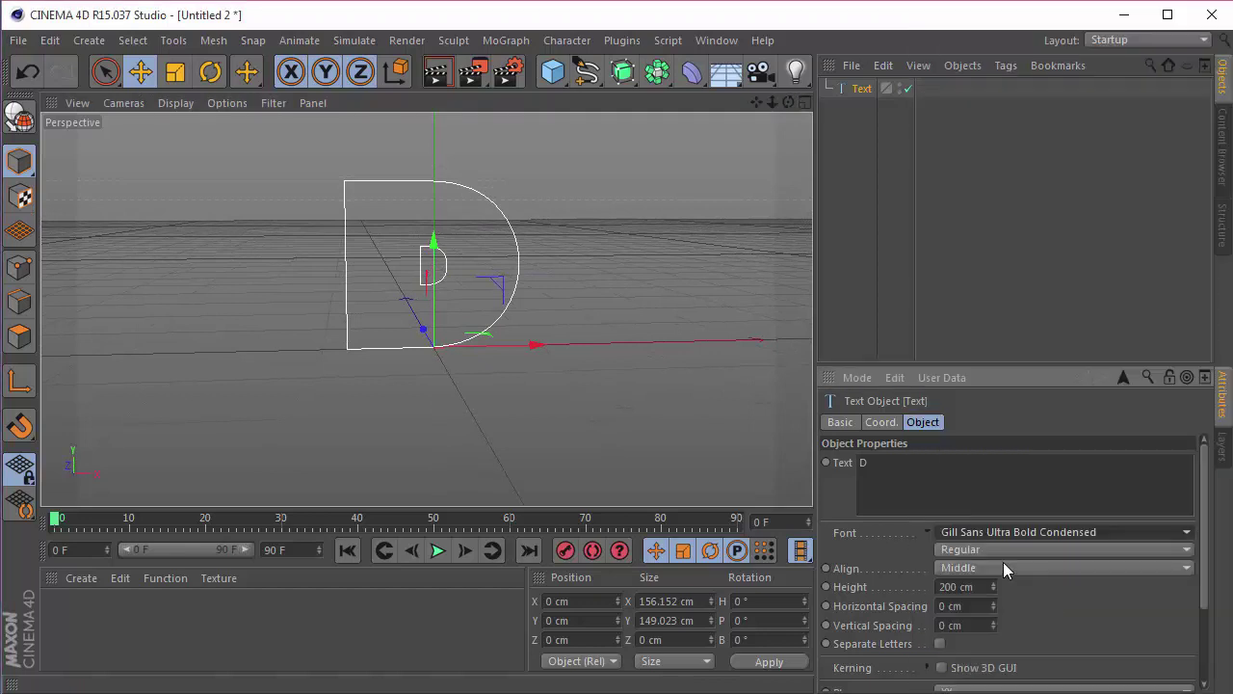
click(1003, 535)
click(1008, 506)
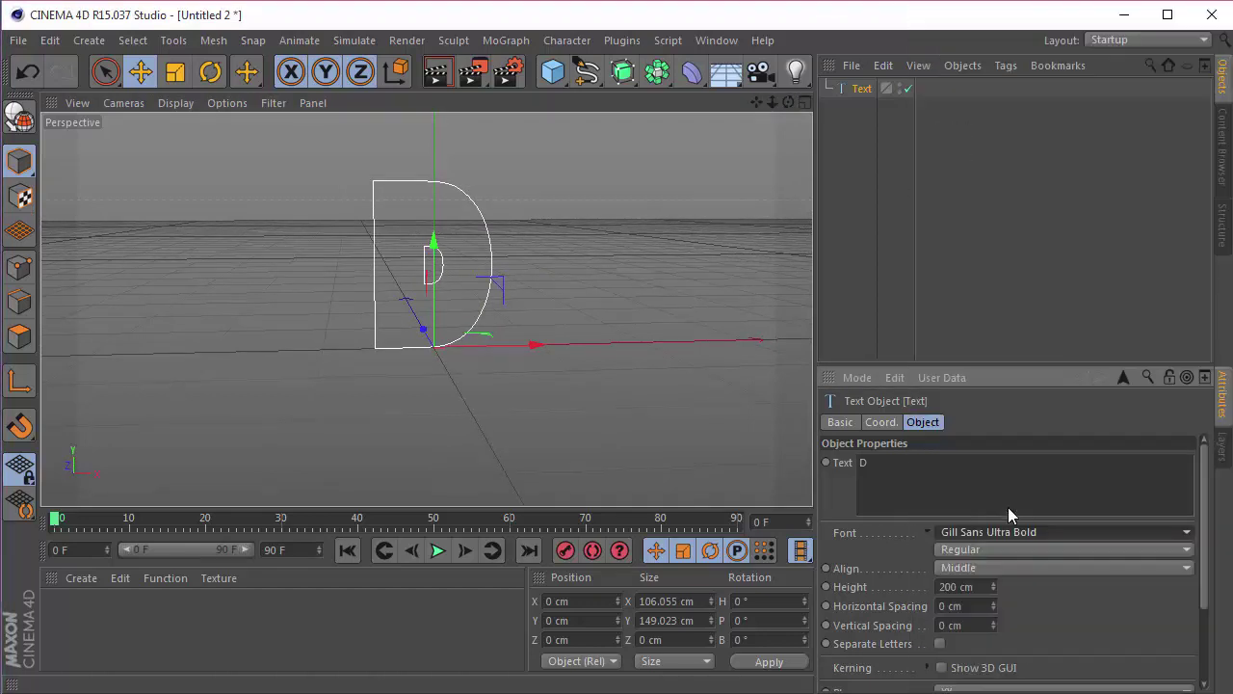
Rename the text object as D.
double_click(862, 88)
text(D)
key(Return)
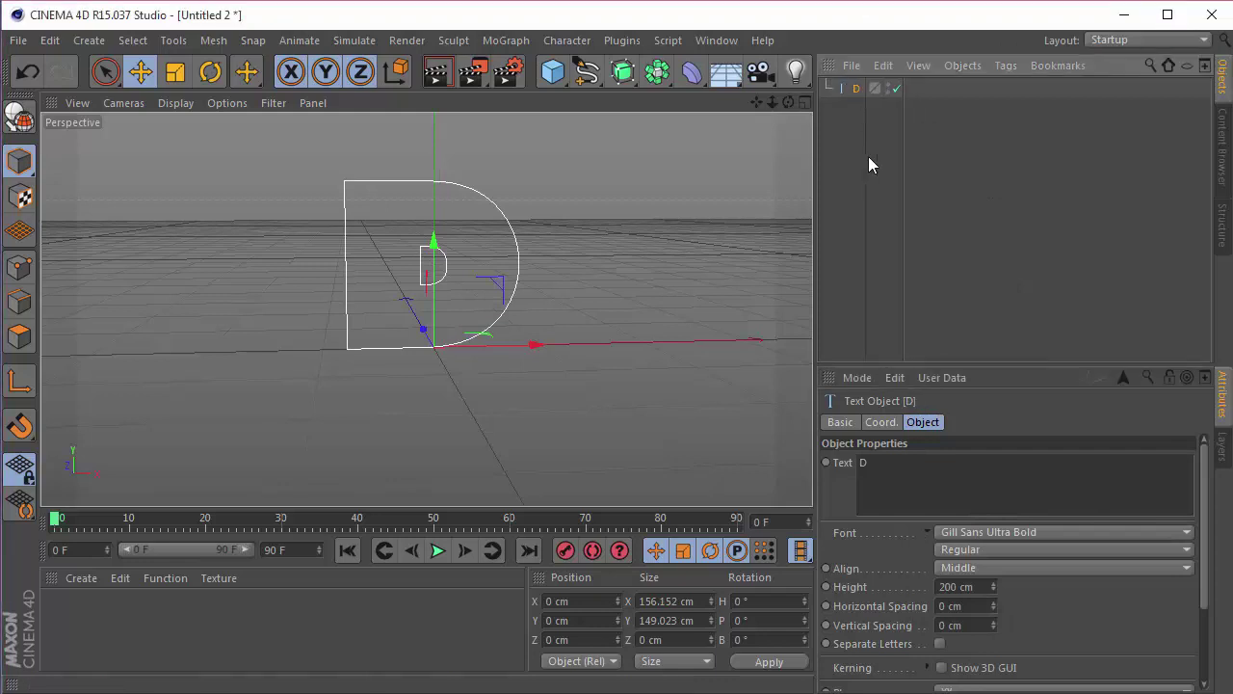
Add a Sweep generator and a rectangle spline 2.5 cm wide and 4.5 cm high.
drag(622, 71, 754, 168)
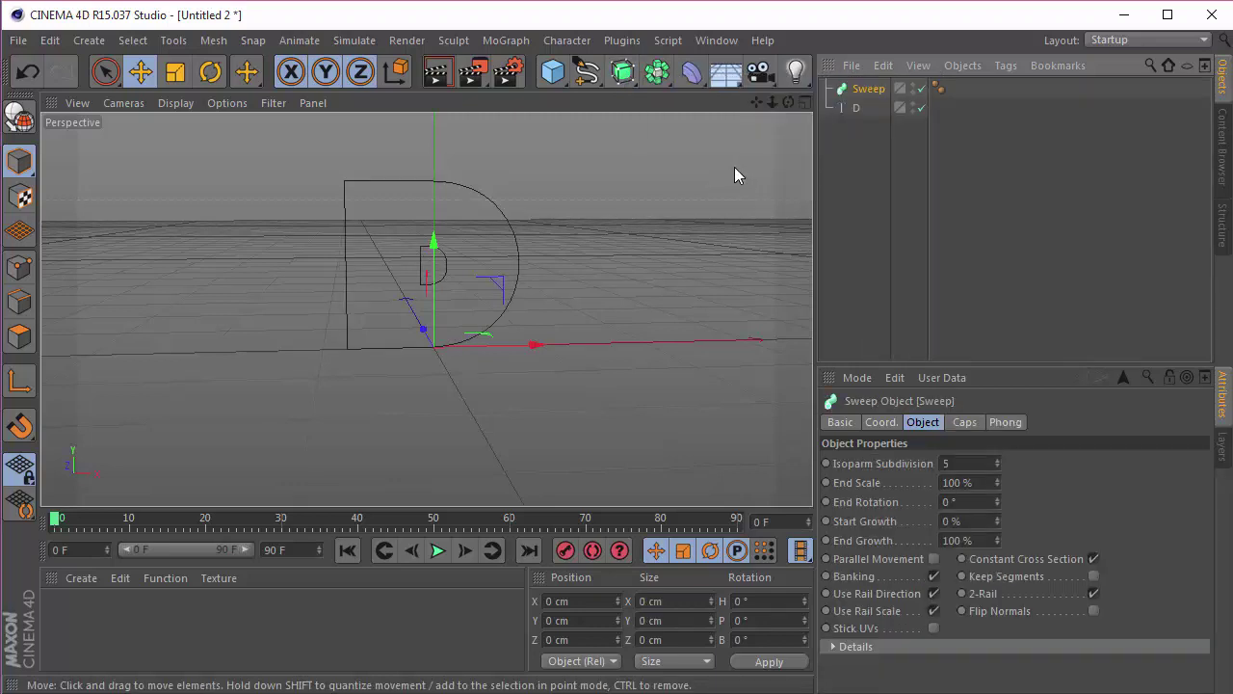
drag(595, 79, 758, 198)
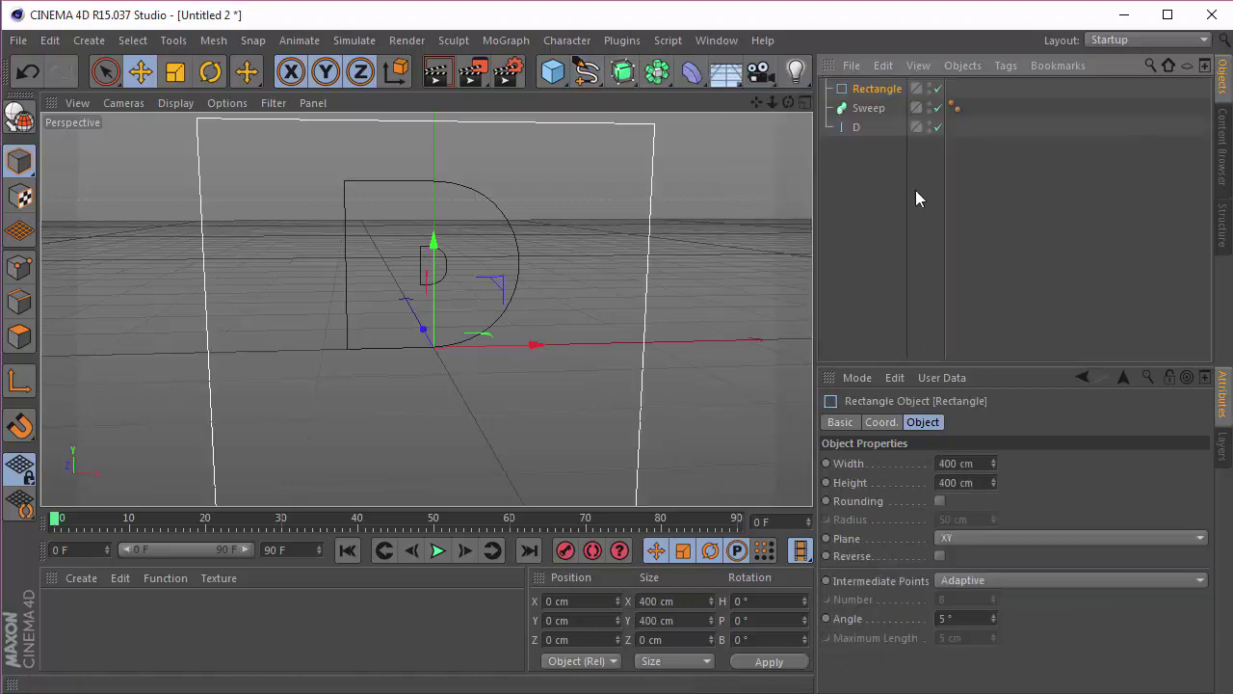
double_click(962, 463)
text(2.5)
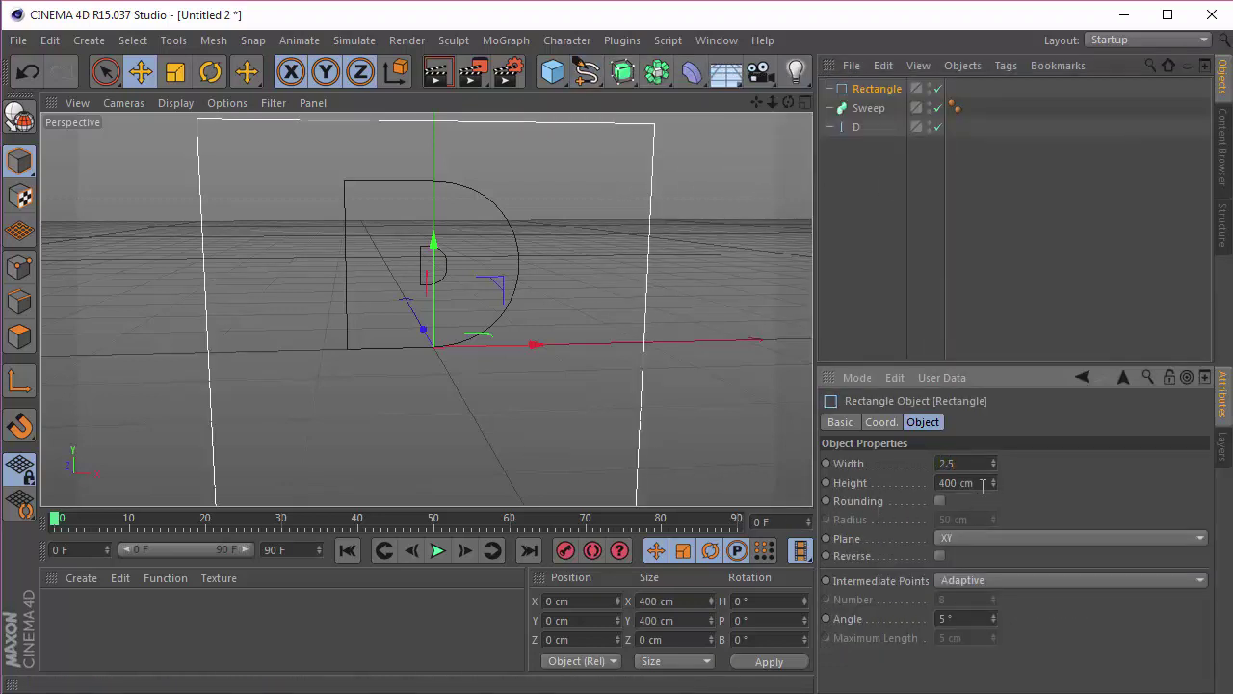
key(Tab)
text(4.5)
key(Return)
Enable rounding on the rectangle spline with a radius of 0.3 cm.
click(941, 502)
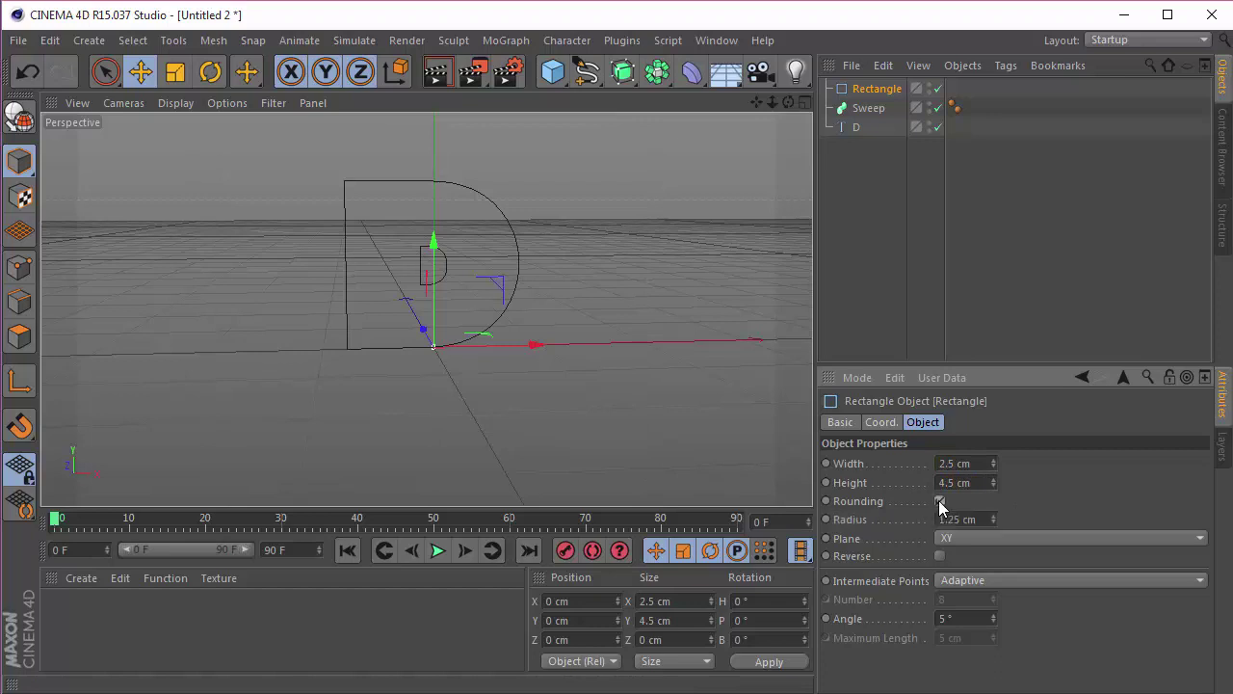
double_click(982, 520)
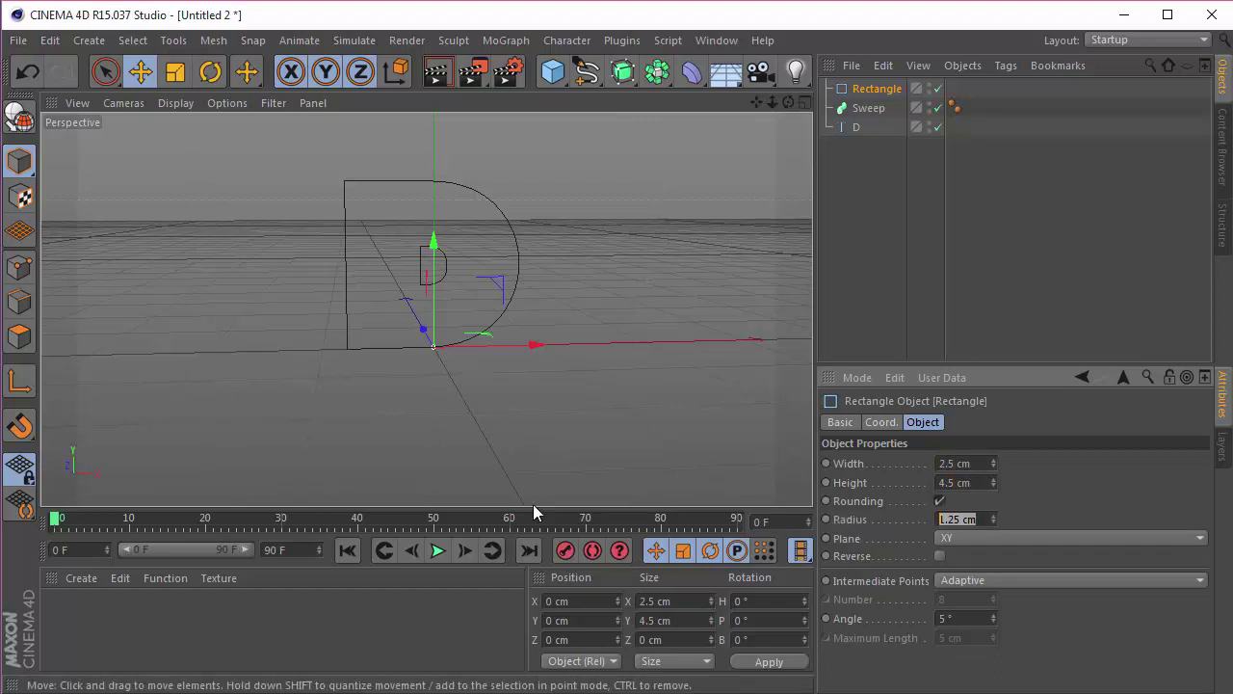
text(0.3)
key(Return)
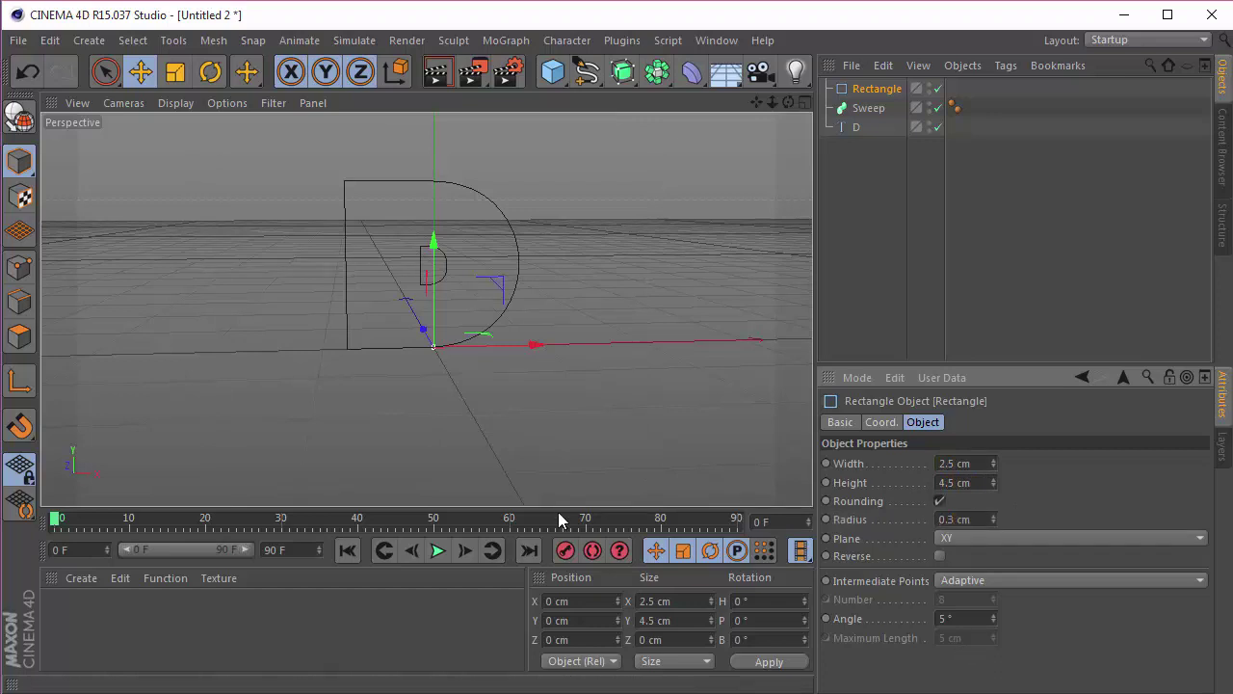
Nest the rectangle and the D text spline under the Sweep object, with the rectangle first as its profile.
scroll(452, 267, up, 3)
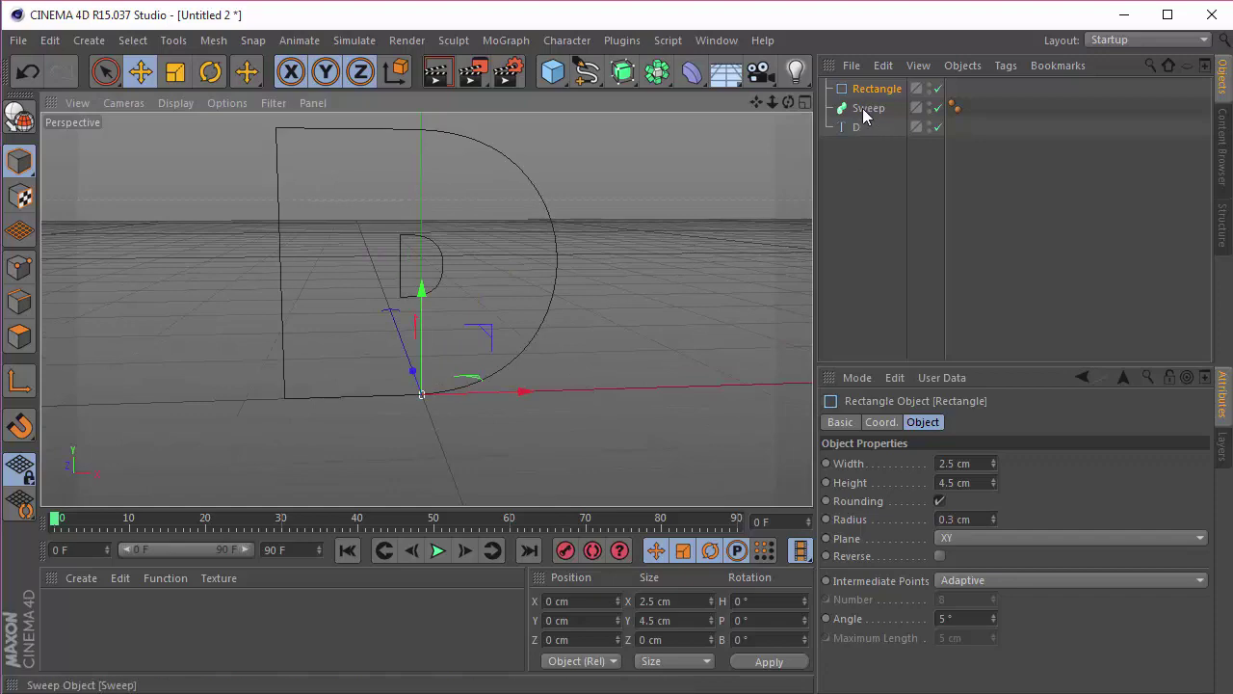
drag(867, 89, 873, 116)
click(848, 191)
mouse_move(789, 102)
mouse_down()
mouse_move(813, 122)
mouse_move(771, 108)
mouse_move(786, 102)
mouse_up()
Paste the blue and yellow materials into the scene and delete them again.
key(ctrl+v)
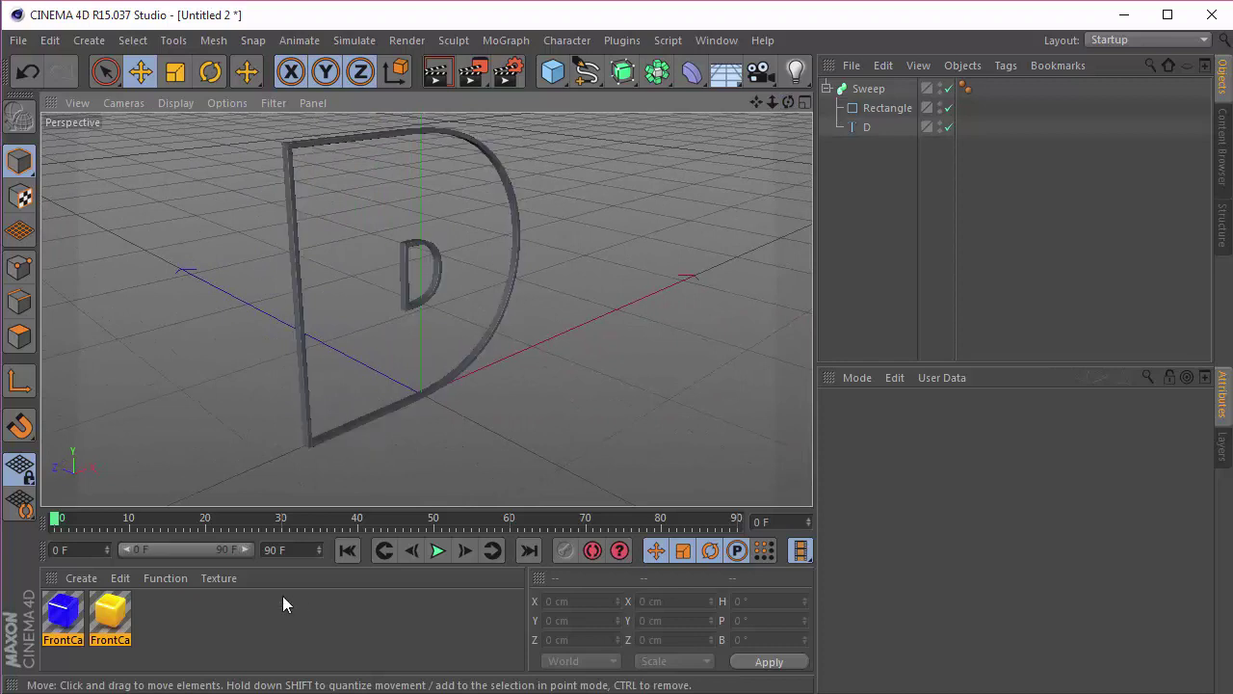
key(Delete)
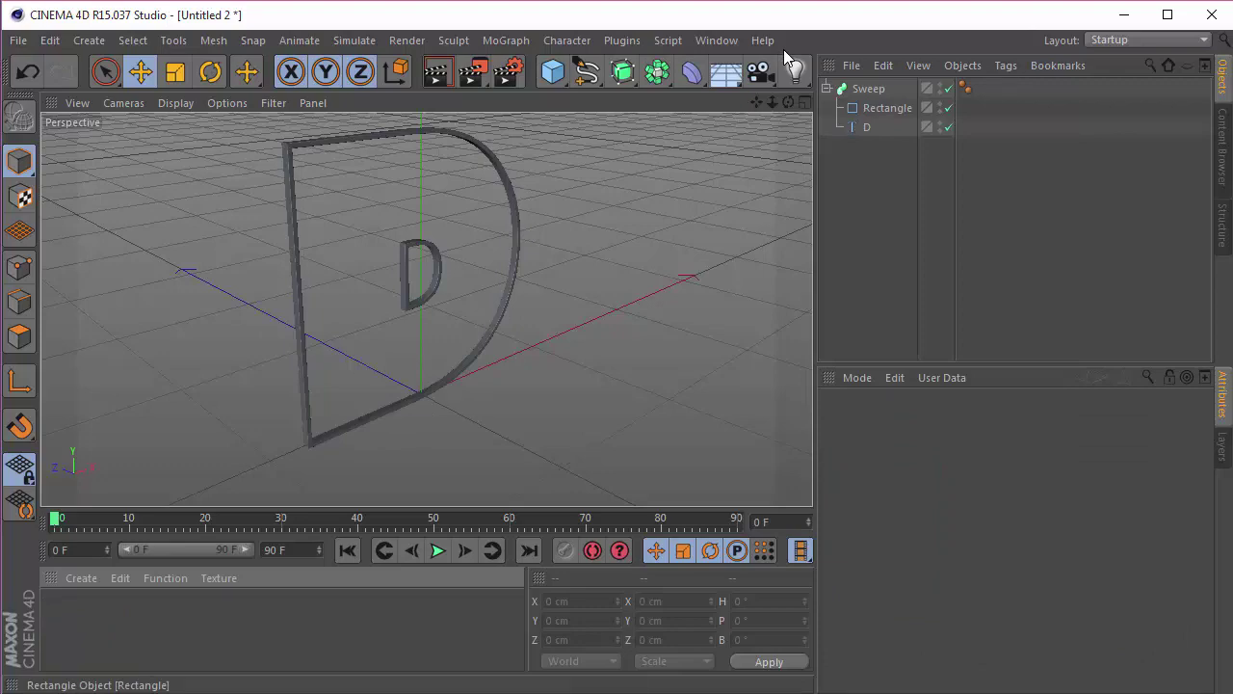
Set the D text spline's height to 50 cm so the swept outline becomes proportionally thicker.
key(Return)
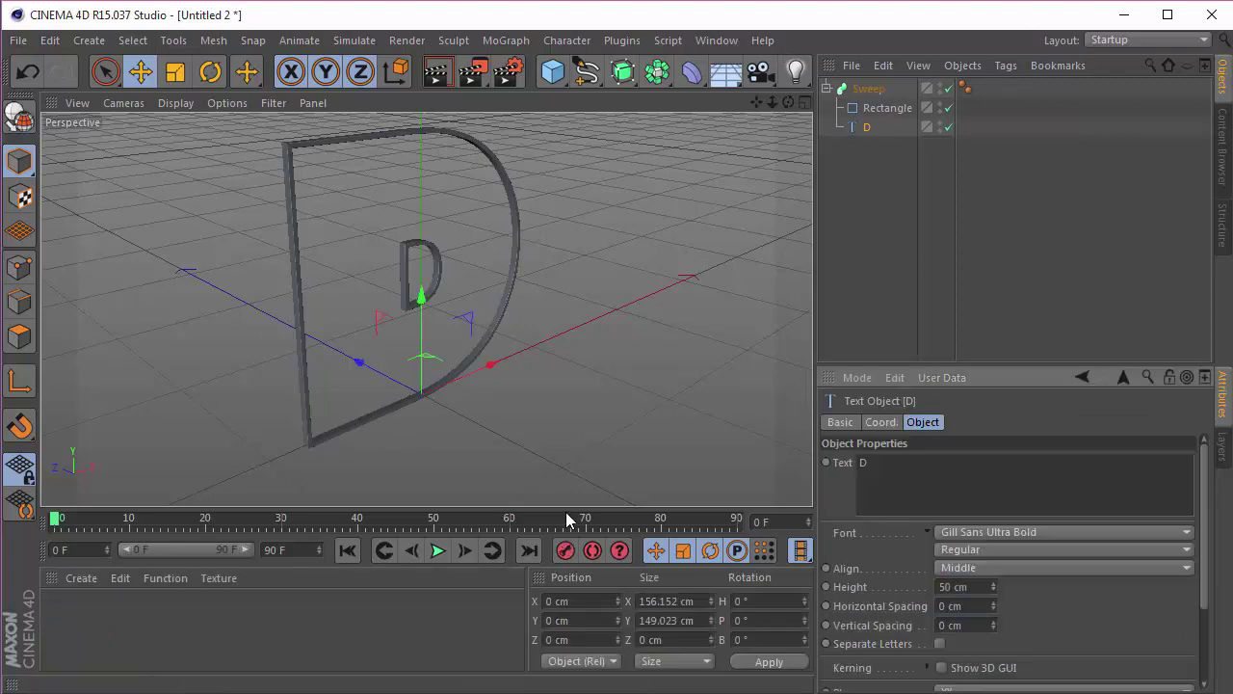
scroll(286, 349, up, 5)
scroll(563, 372, up, 2)
scroll(562, 377, up, 2)
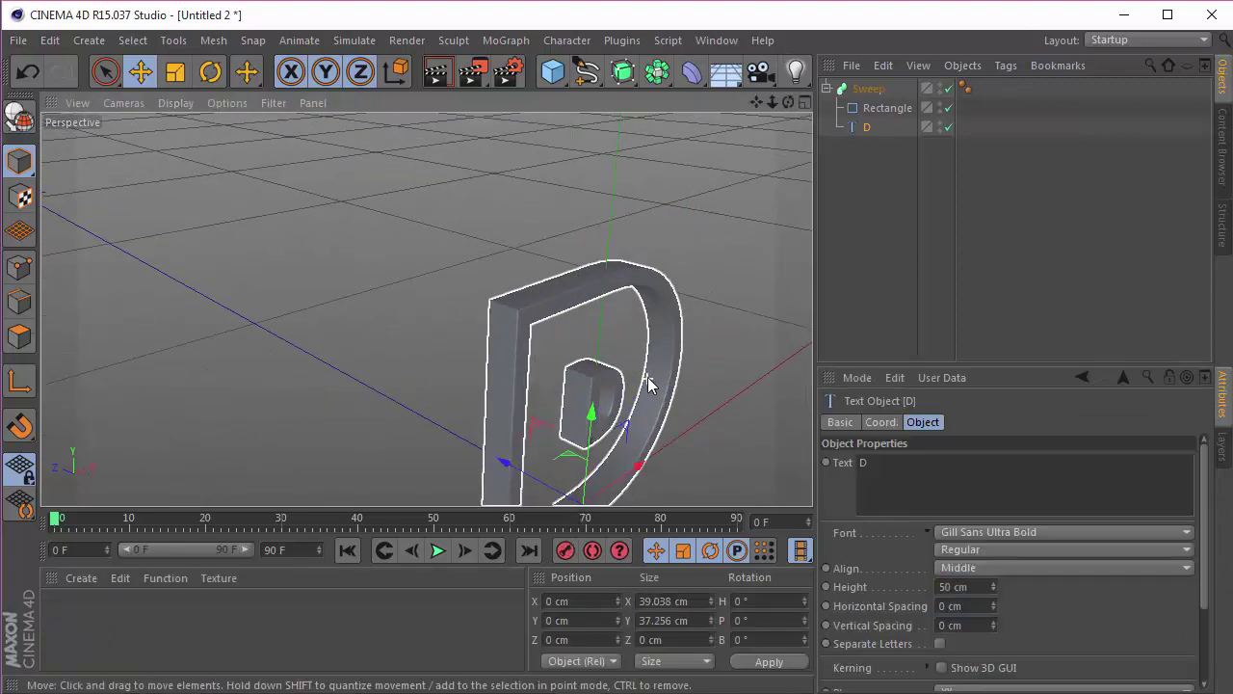
click(887, 108)
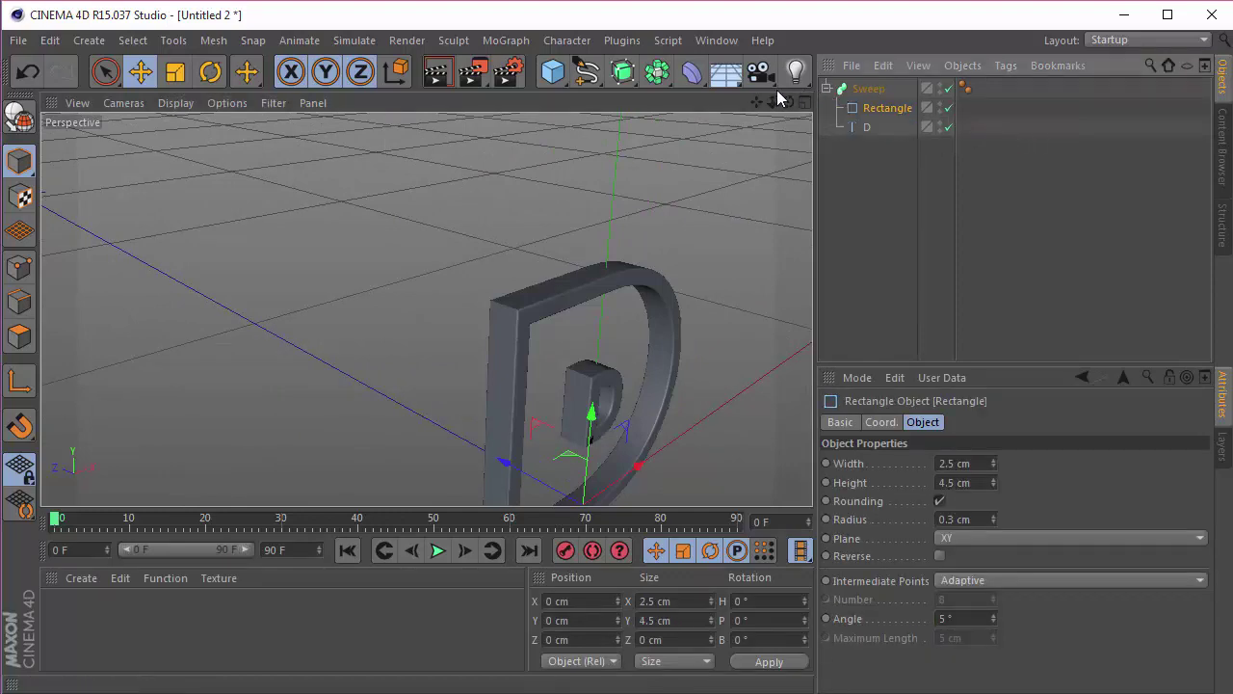
drag(756, 102, 677, 19)
drag(788, 104, 917, 199)
click(861, 153)
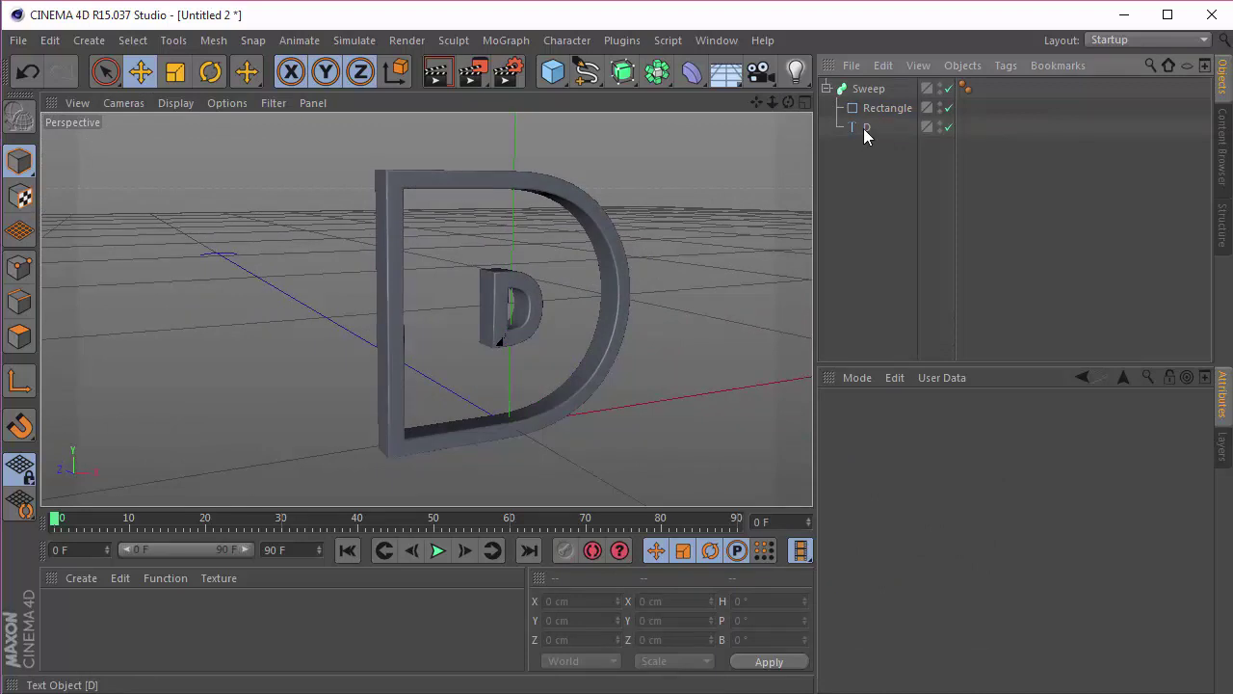
Duplicate the D text spline outside the Sweep and nest the copy under a new Extrude object.
click(863, 128)
ctrl+drag(863, 127, 844, 133)
click(827, 89)
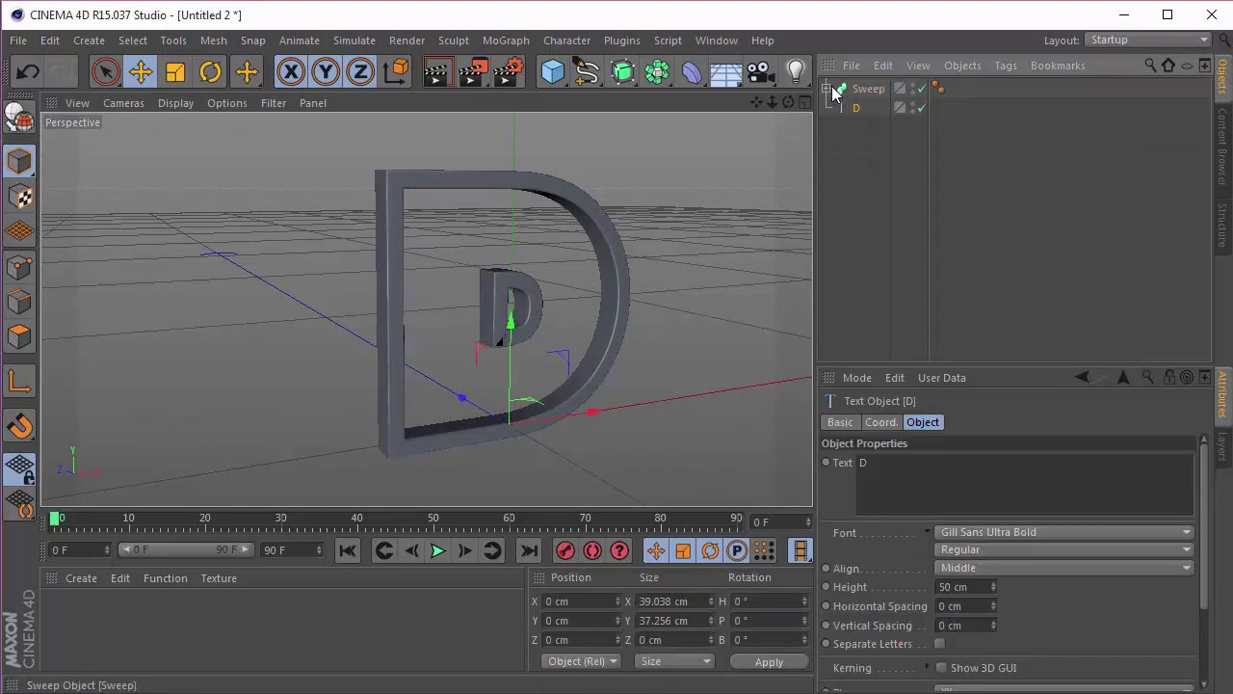
click(861, 126)
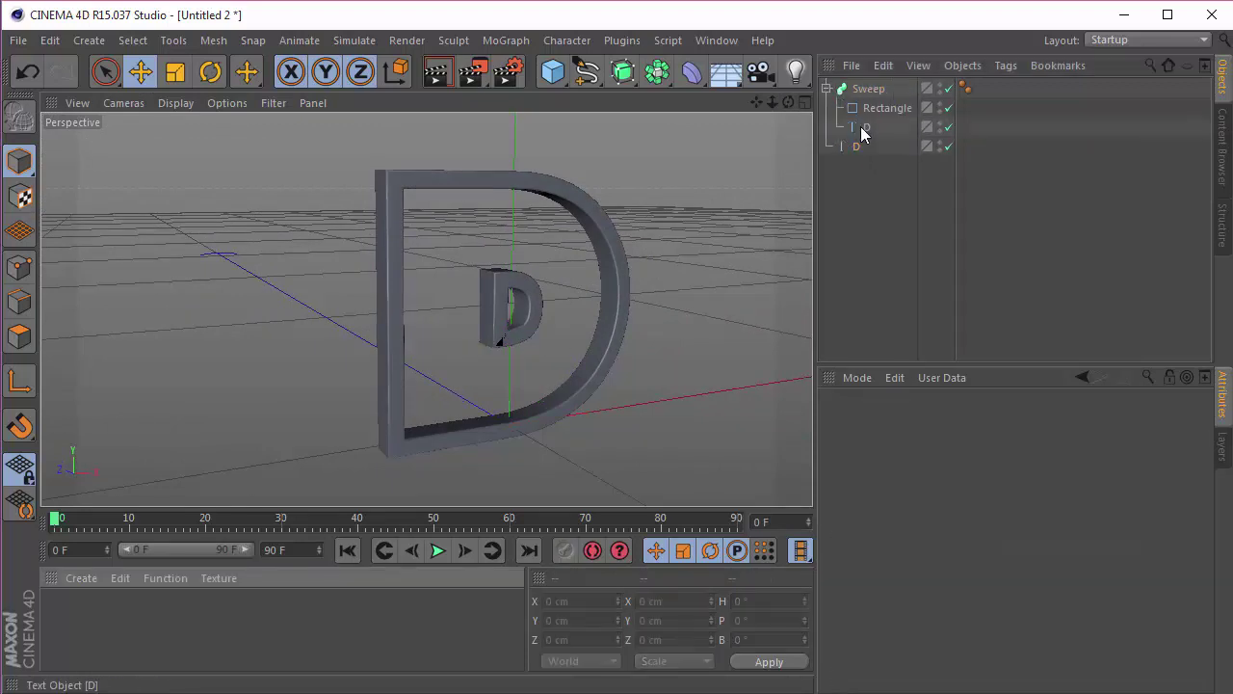
click(857, 108)
drag(623, 72, 867, 89)
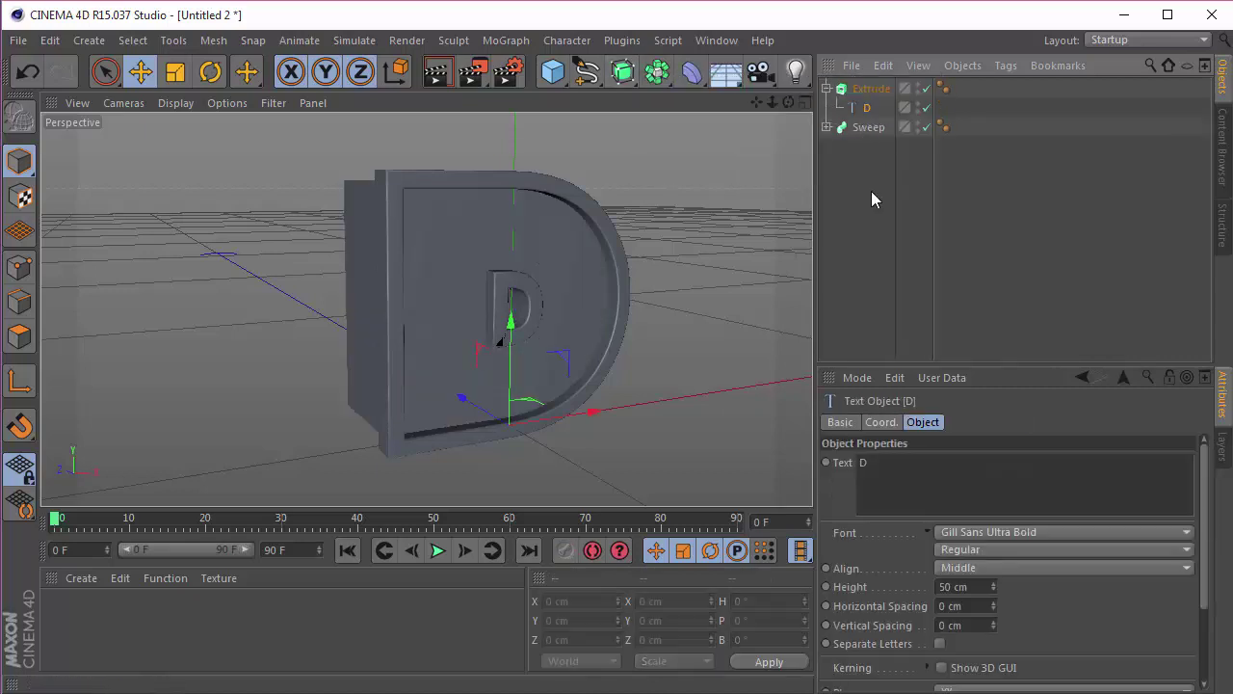
Set the Extrude object's Z movement to 12 cm.
click(873, 88)
click(923, 423)
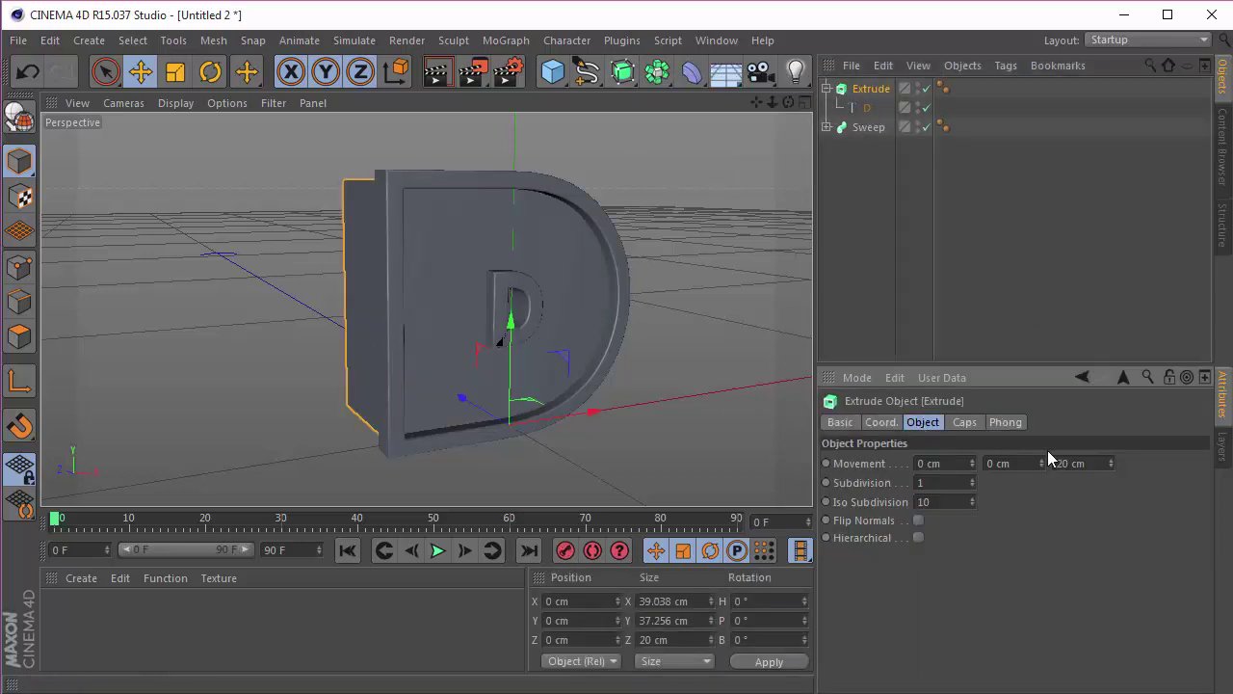
double_click(1072, 464)
text(12)
key(Return)
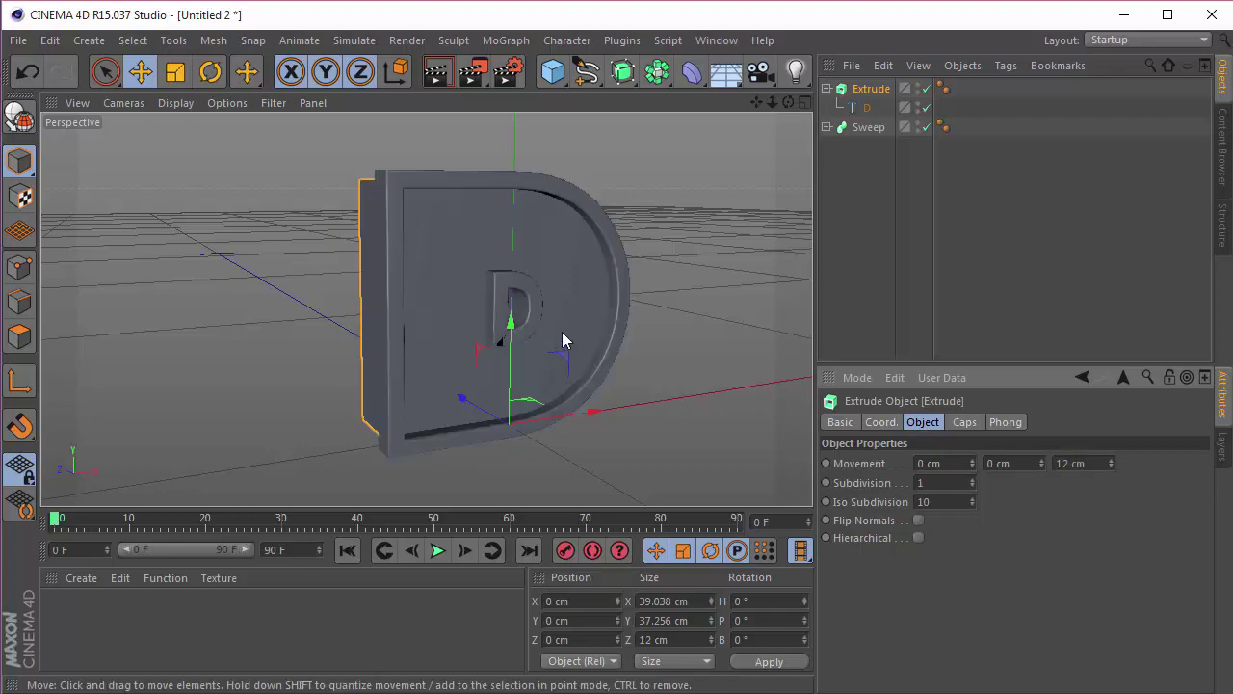
Try to deepen the outline by scaling the Sweep's rectangle profile to about 2.83 in Y, and undo it.
drag(789, 102, 856, 120)
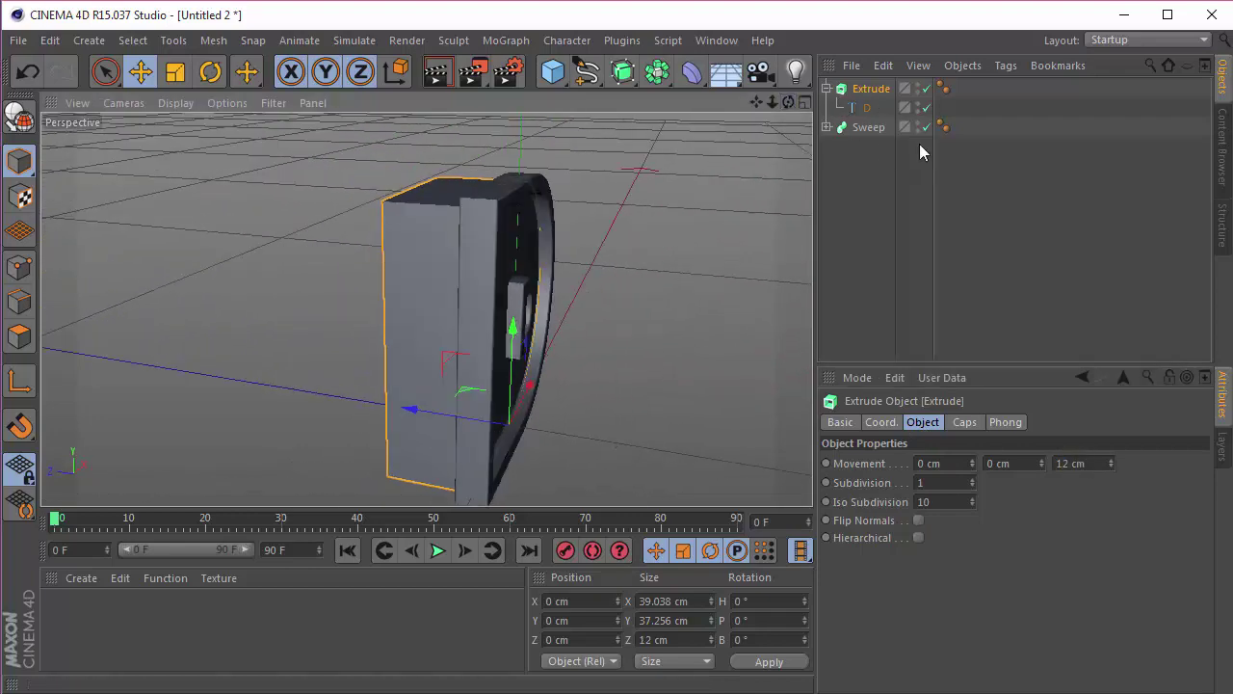
click(872, 131)
click(827, 127)
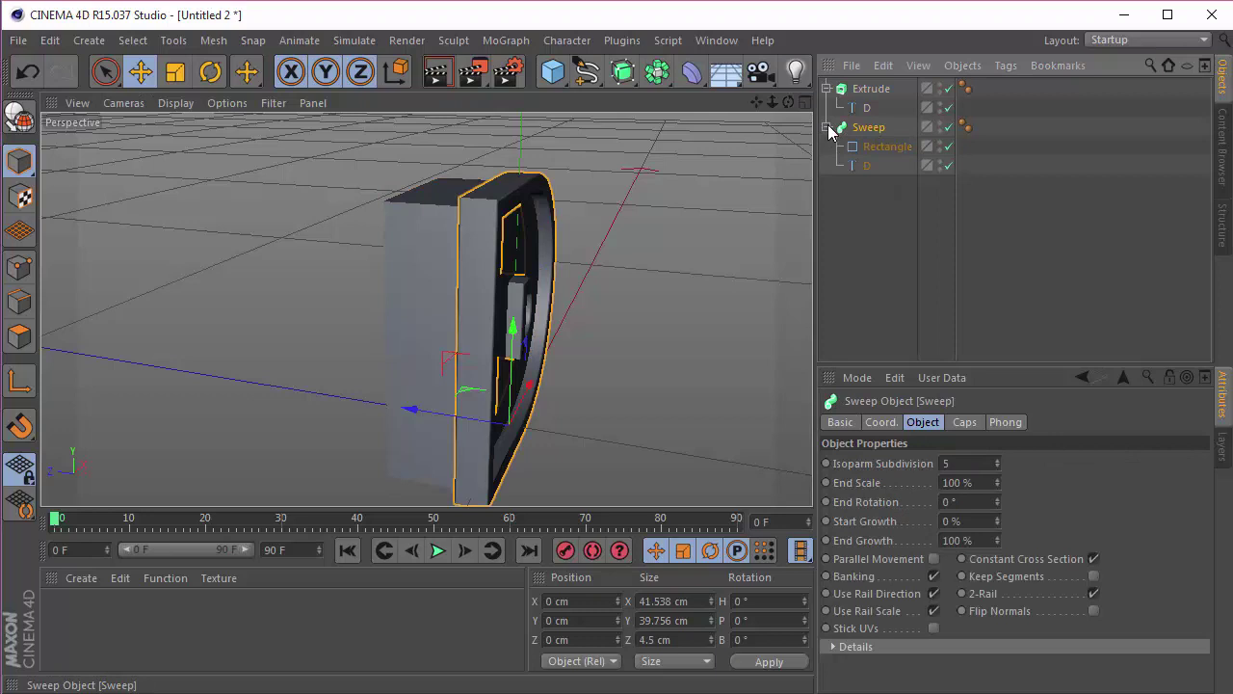
click(867, 166)
click(882, 146)
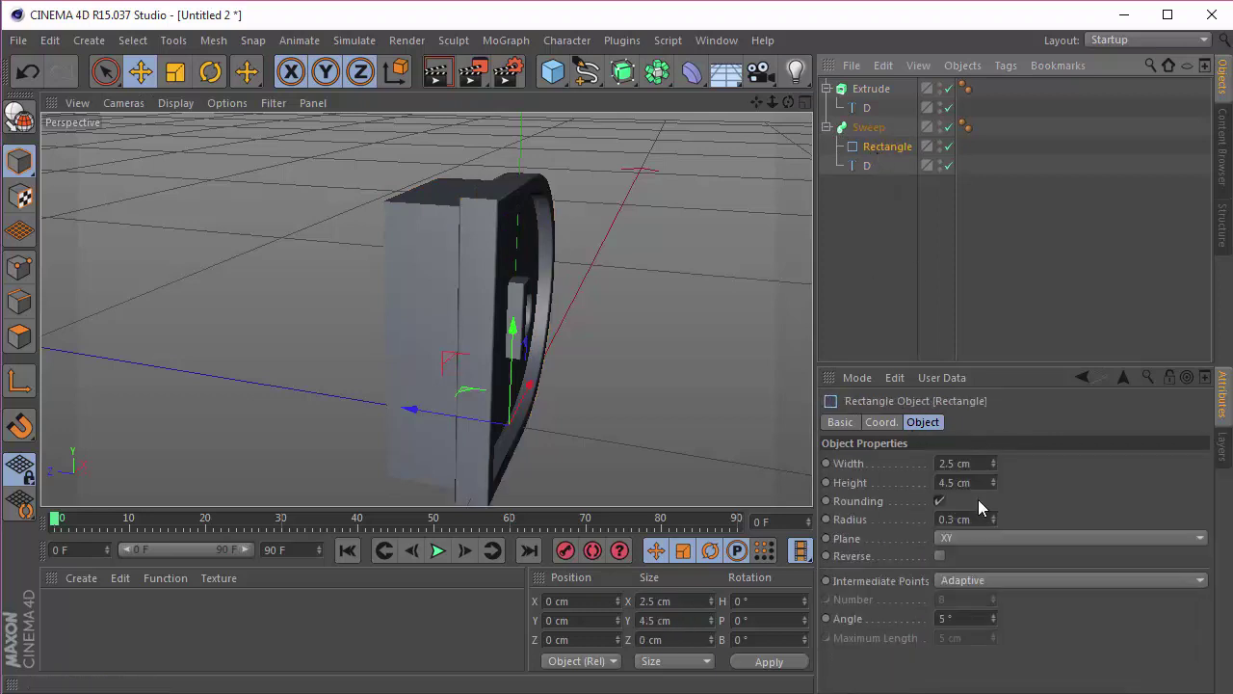
click(881, 422)
drag(1020, 503, 1022, 465)
key(ctrl+z)
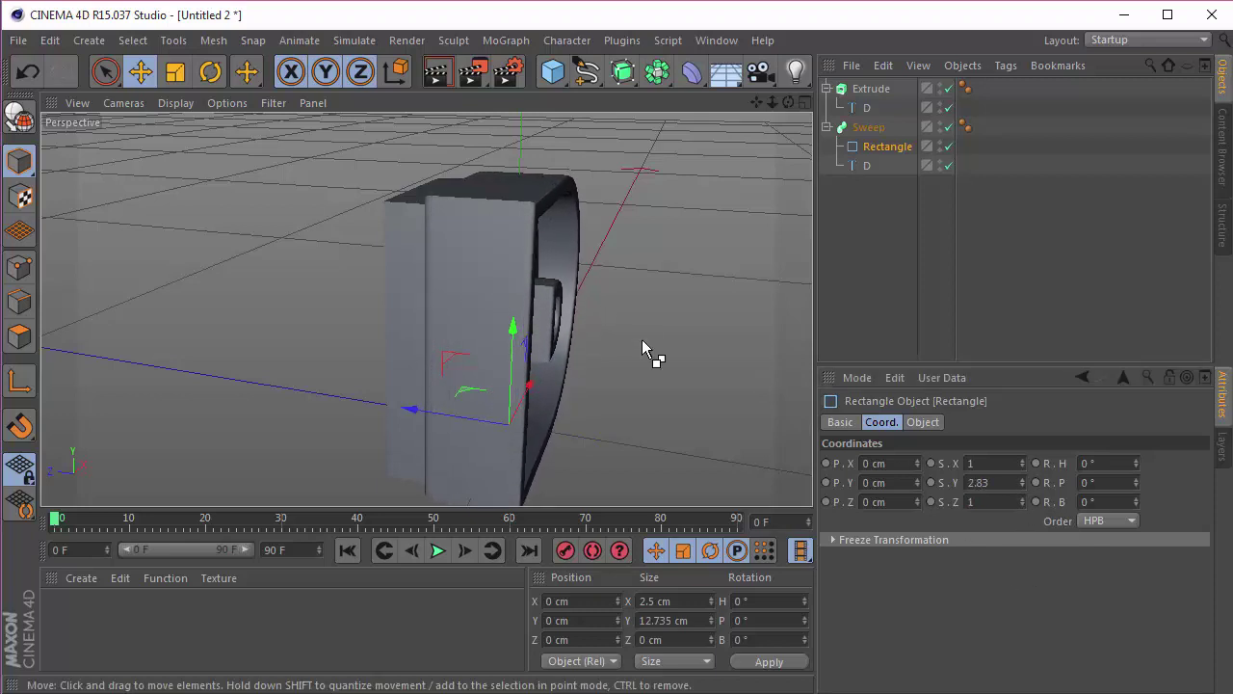
key(ctrl+z)
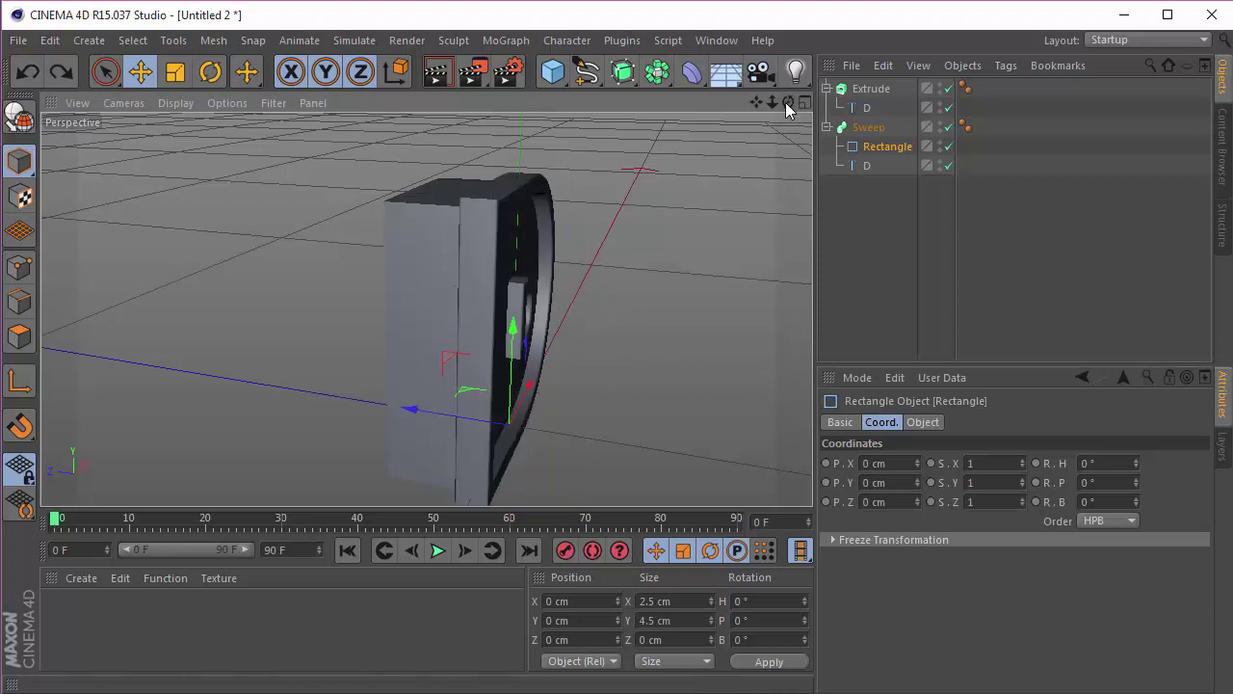
Move the Sweep outline back along Z to about 1.65 cm so it overlaps the extruded D's front.
scroll(477, 405, up, 6)
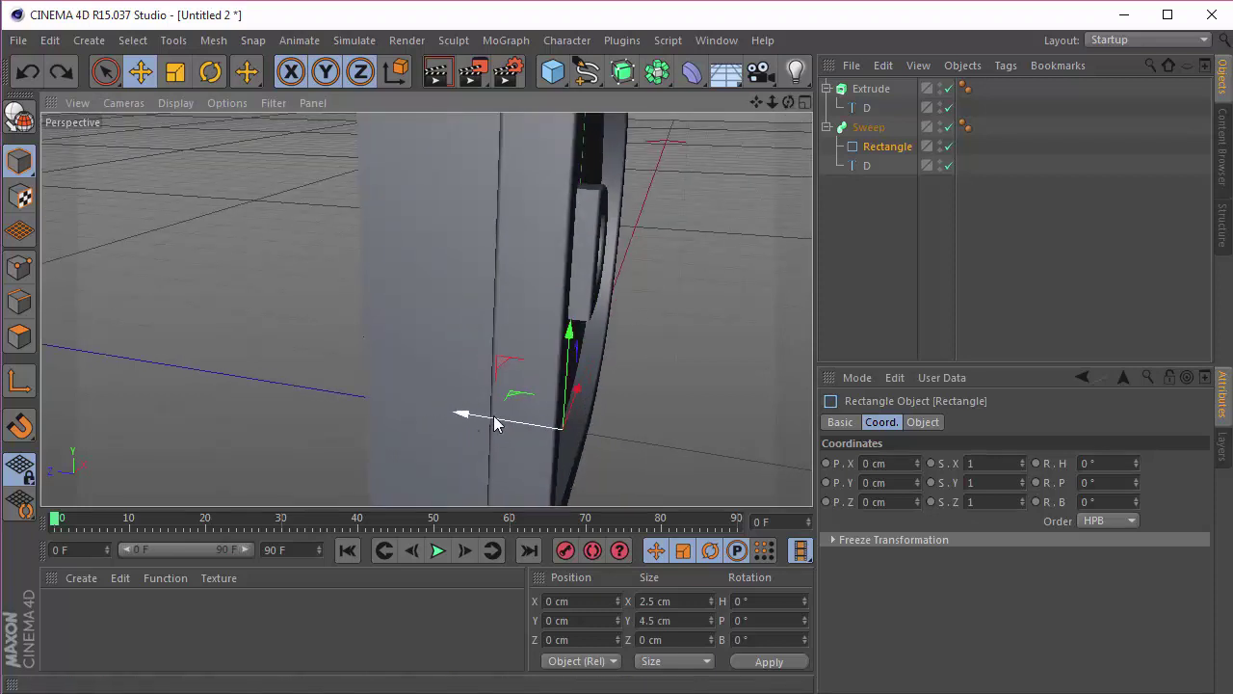
drag(496, 424, 481, 422)
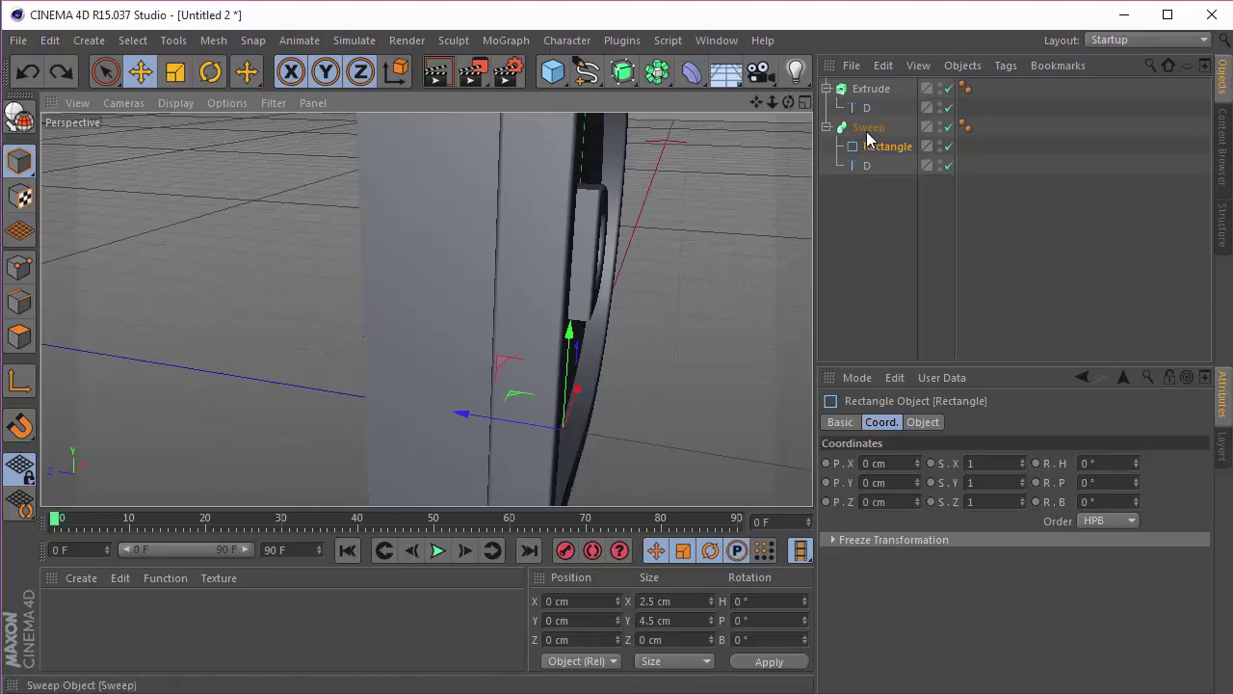
click(558, 392)
drag(504, 413, 491, 431)
drag(788, 102, 689, 116)
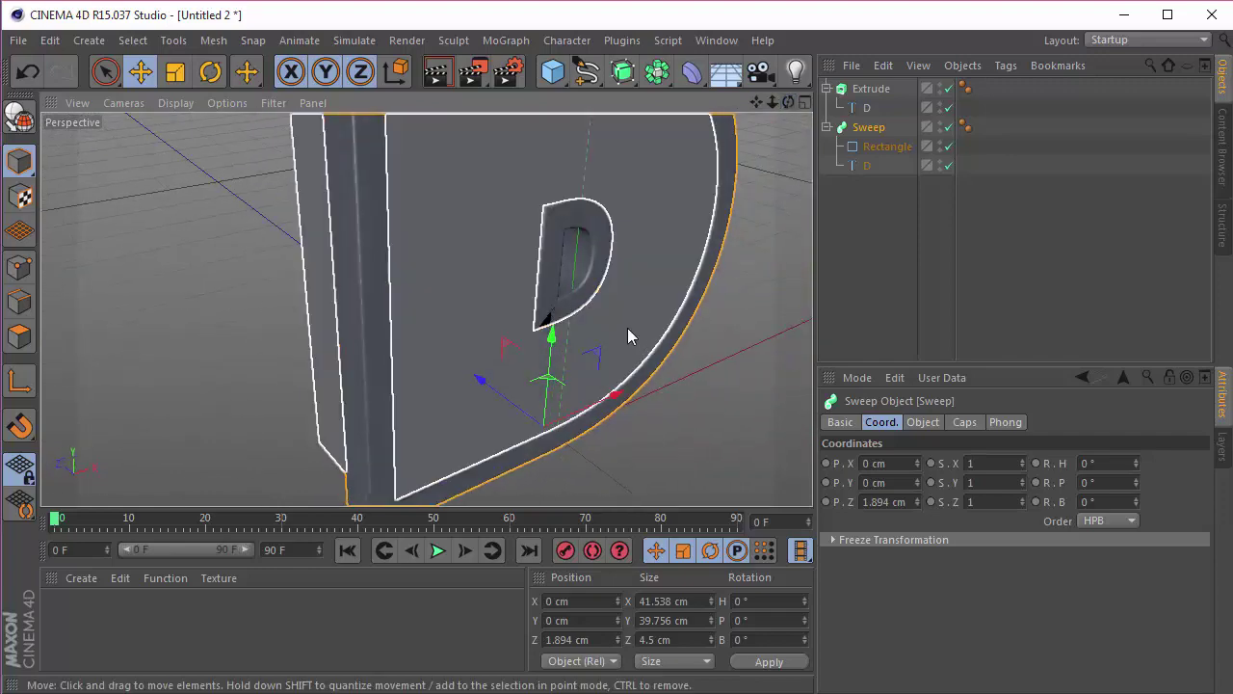
drag(498, 402, 502, 429)
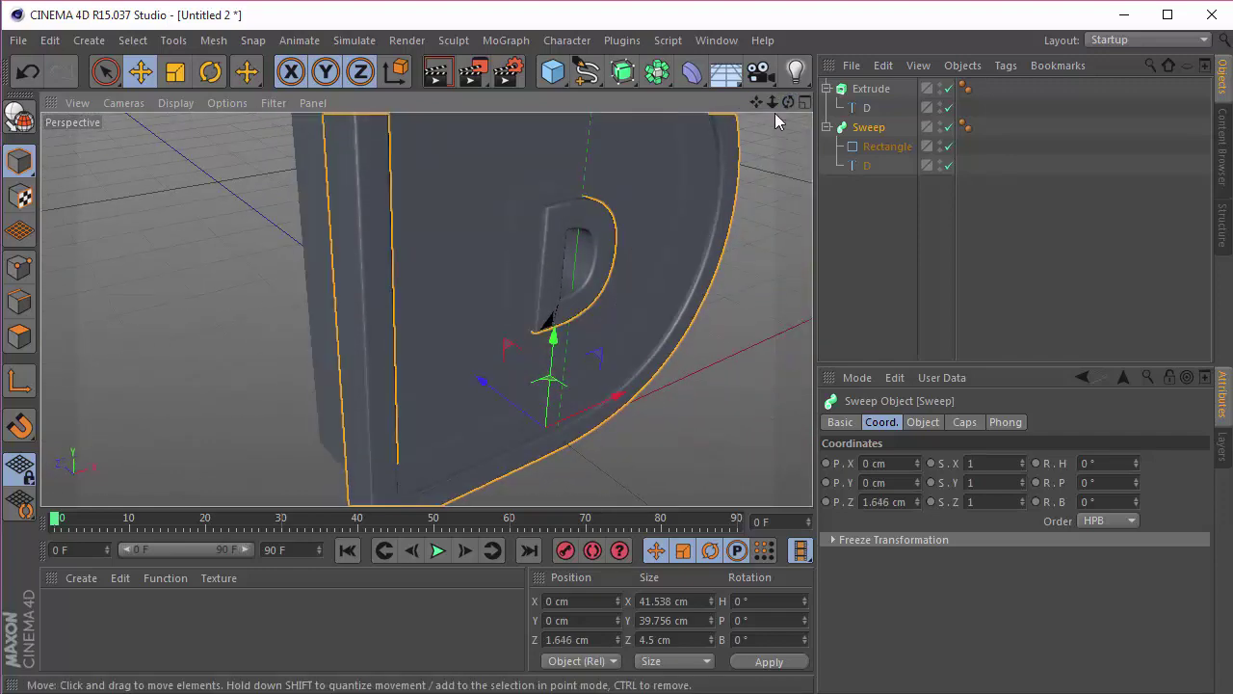
Try once more to stretch the rectangle profile through its Y scale, and undo the change.
scroll(641, 241, down, 3)
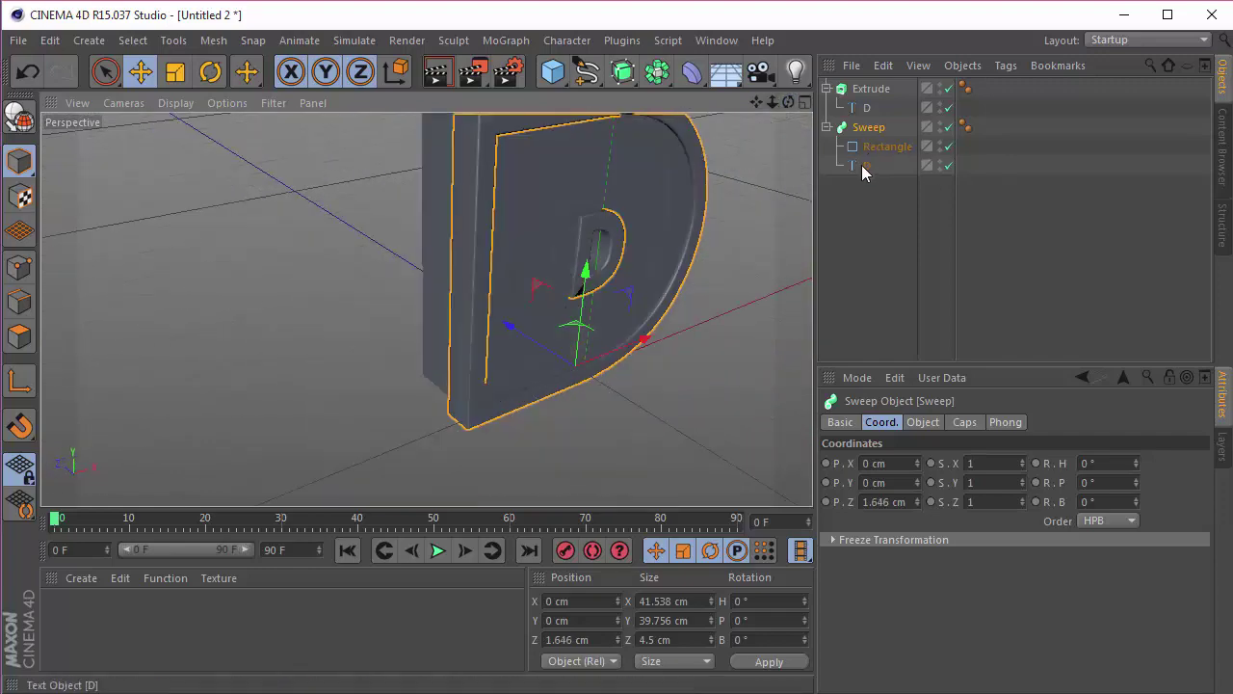
click(882, 147)
click(927, 424)
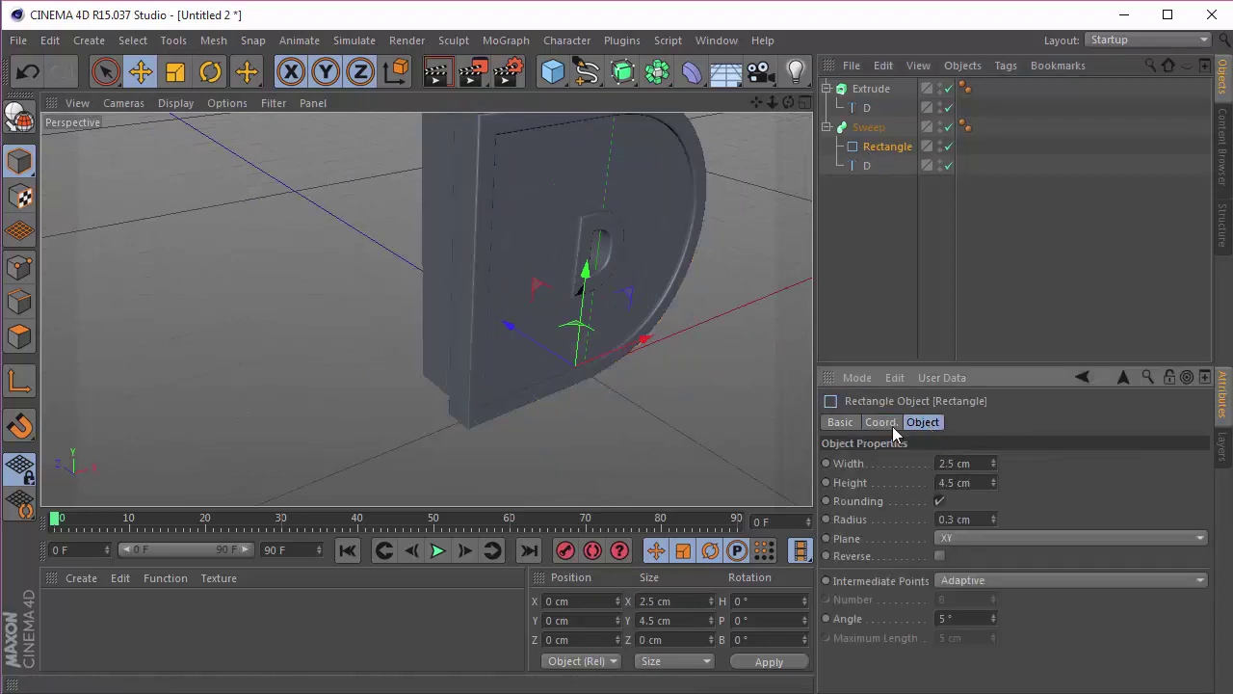
click(893, 428)
drag(1022, 503, 1022, 473)
key(ctrl+z)
key(ctrl+z)
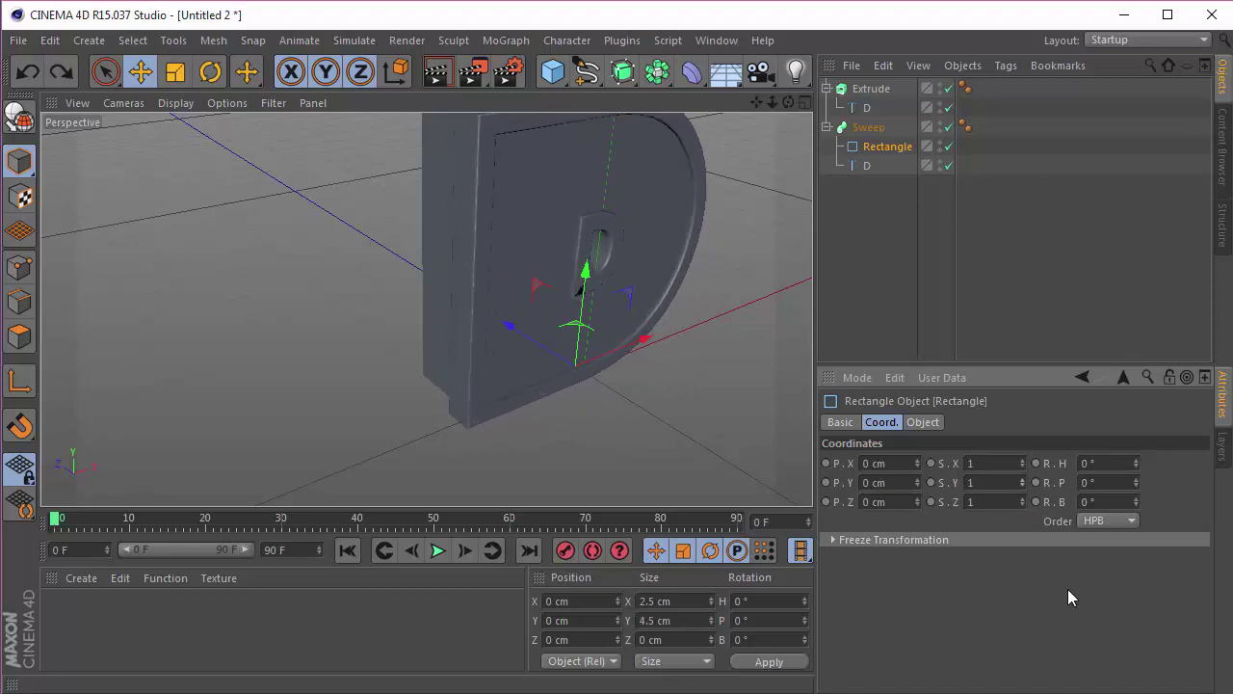
Set the rectangle profile's height to 15.5 cm to deepen the swept outline.
click(928, 424)
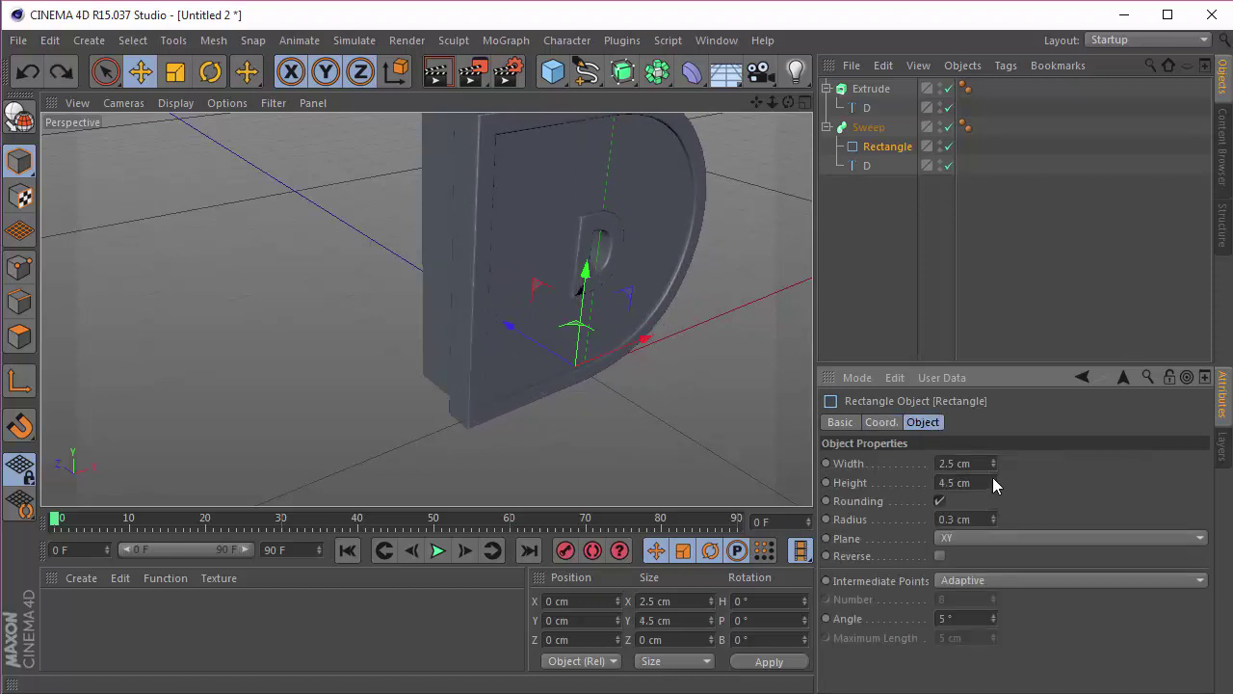
drag(995, 483, 992, 479)
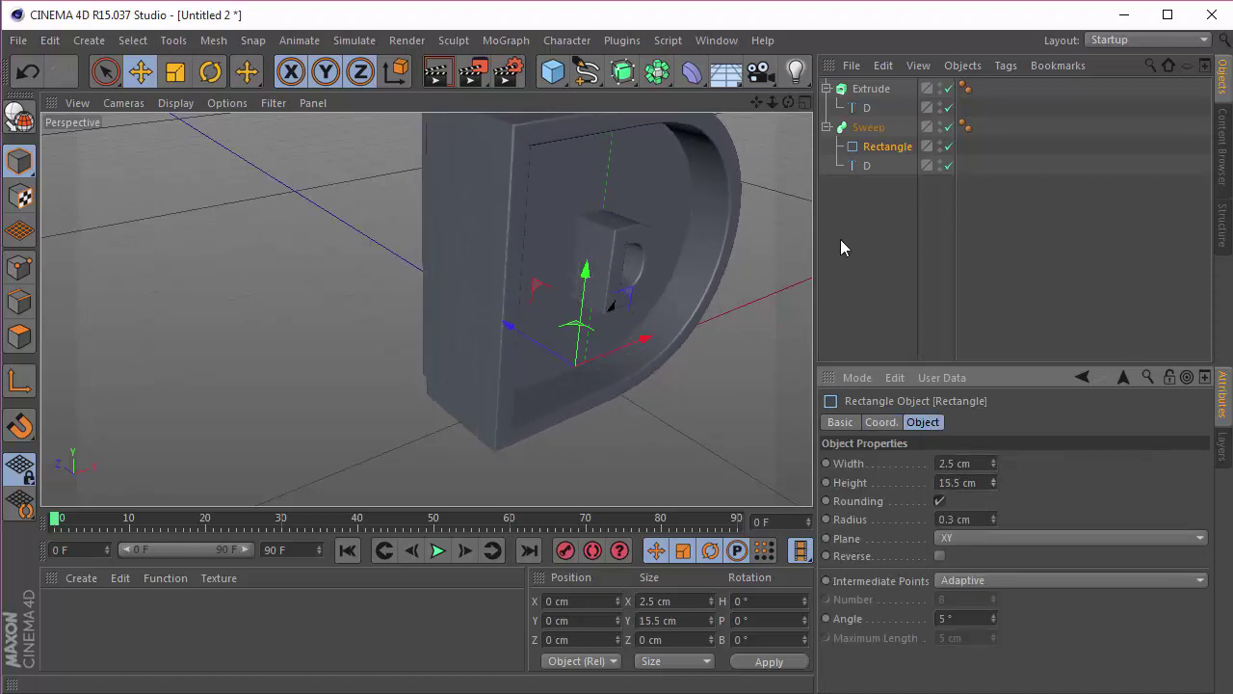
In the Top view, move the whole Sweep along Z so it is centred around the extruded D.
click(805, 103)
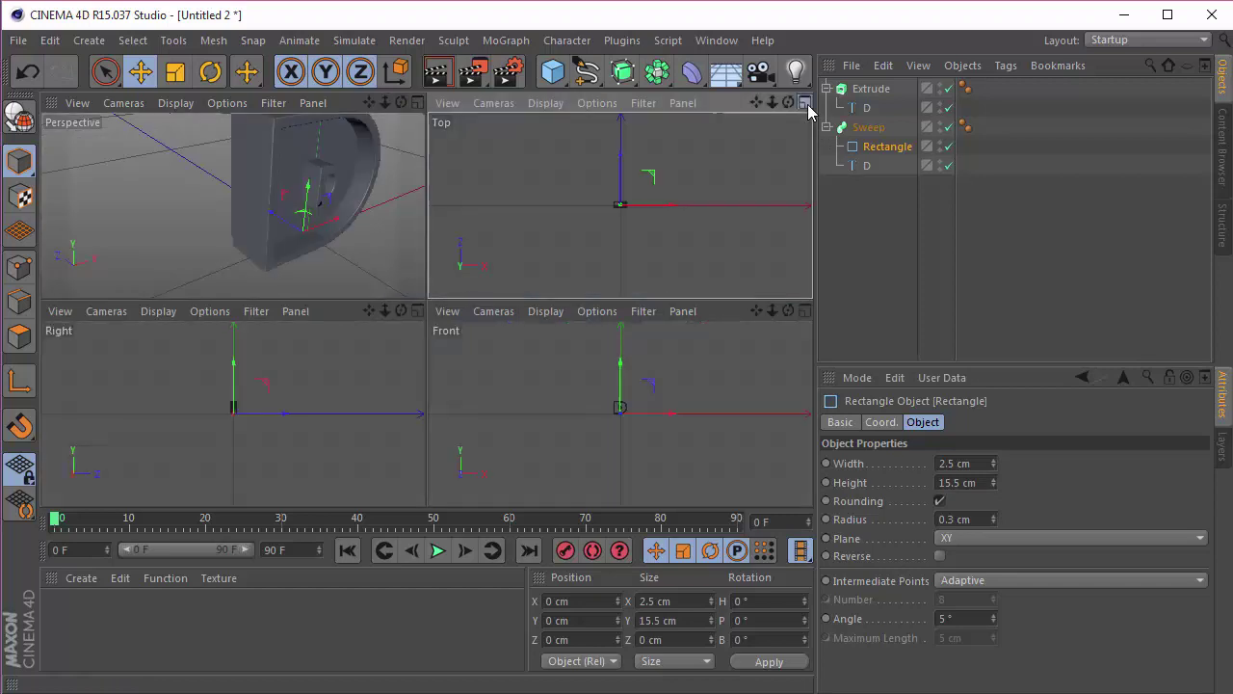
click(805, 103)
scroll(397, 351, up, 4)
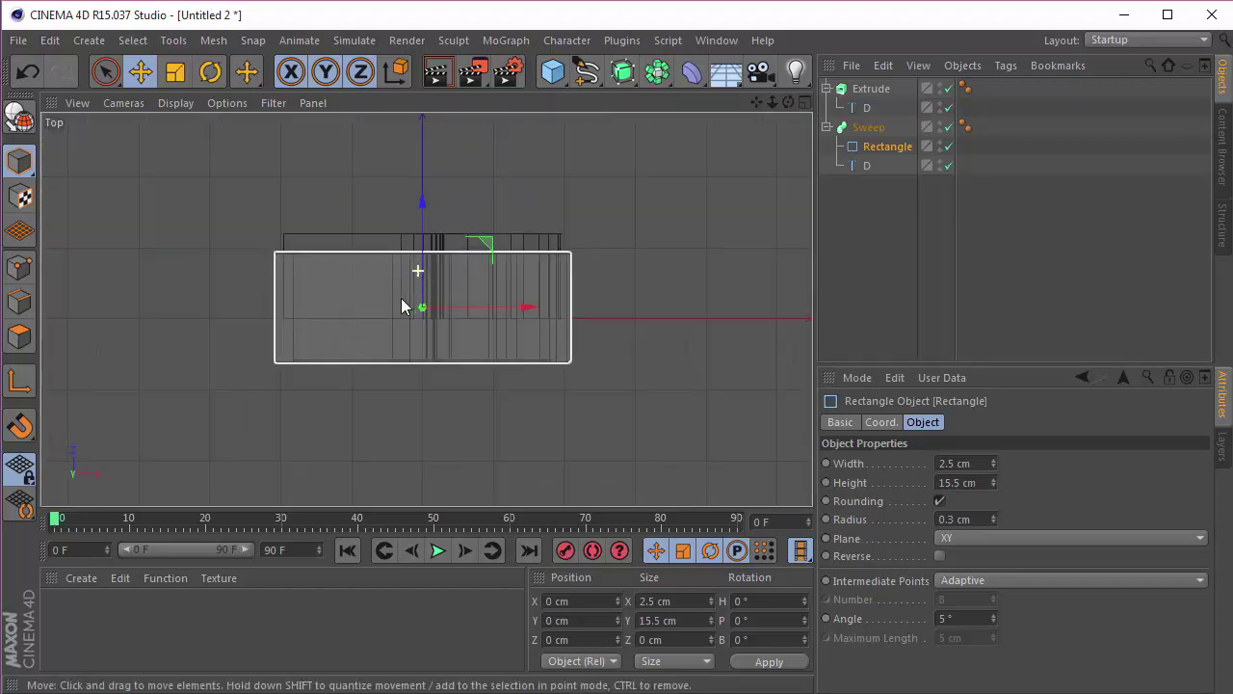
drag(424, 249, 427, 179)
key(ctrl+z)
click(868, 127)
scroll(427, 276, up, 3)
Reduce the rectangle profile's height to 13.5 cm and return to the Perspective view.
click(888, 147)
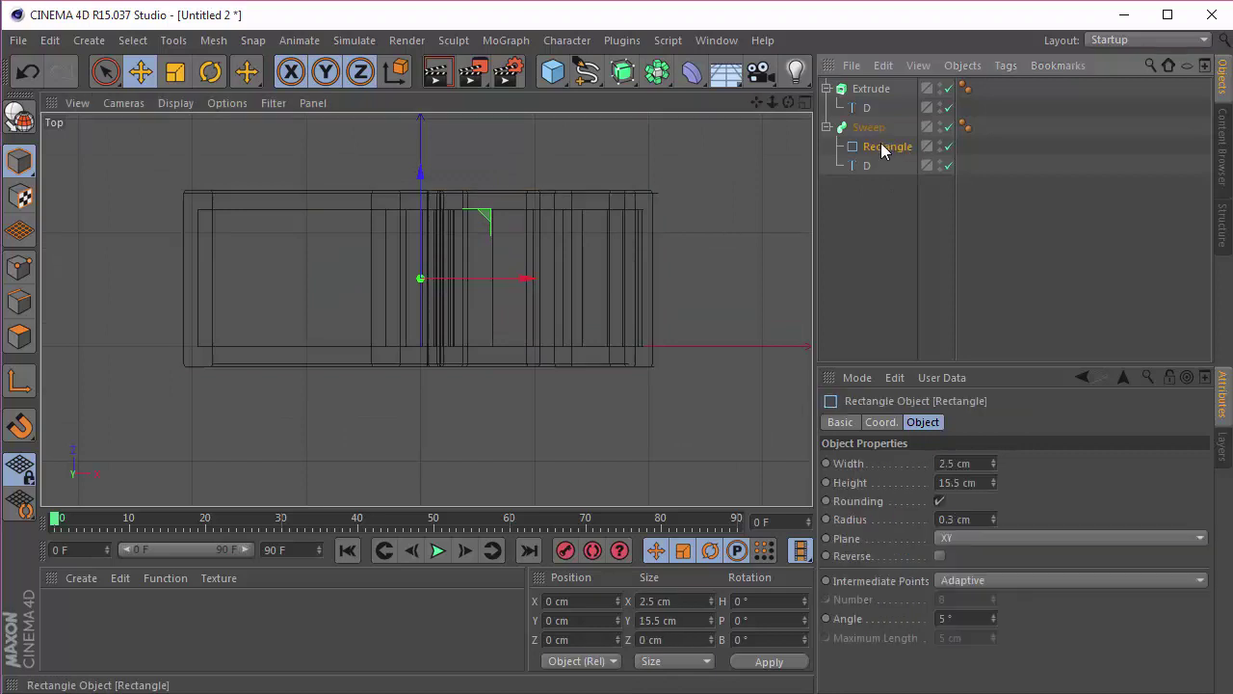
click(993, 485)
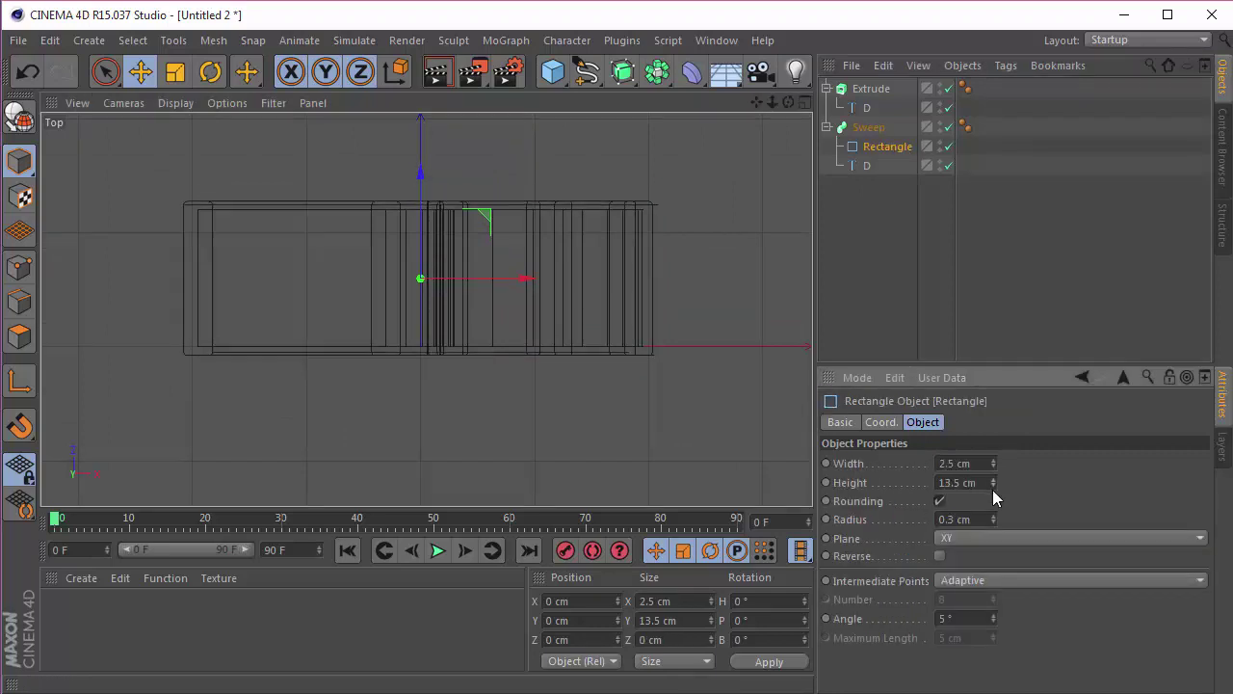
click(804, 102)
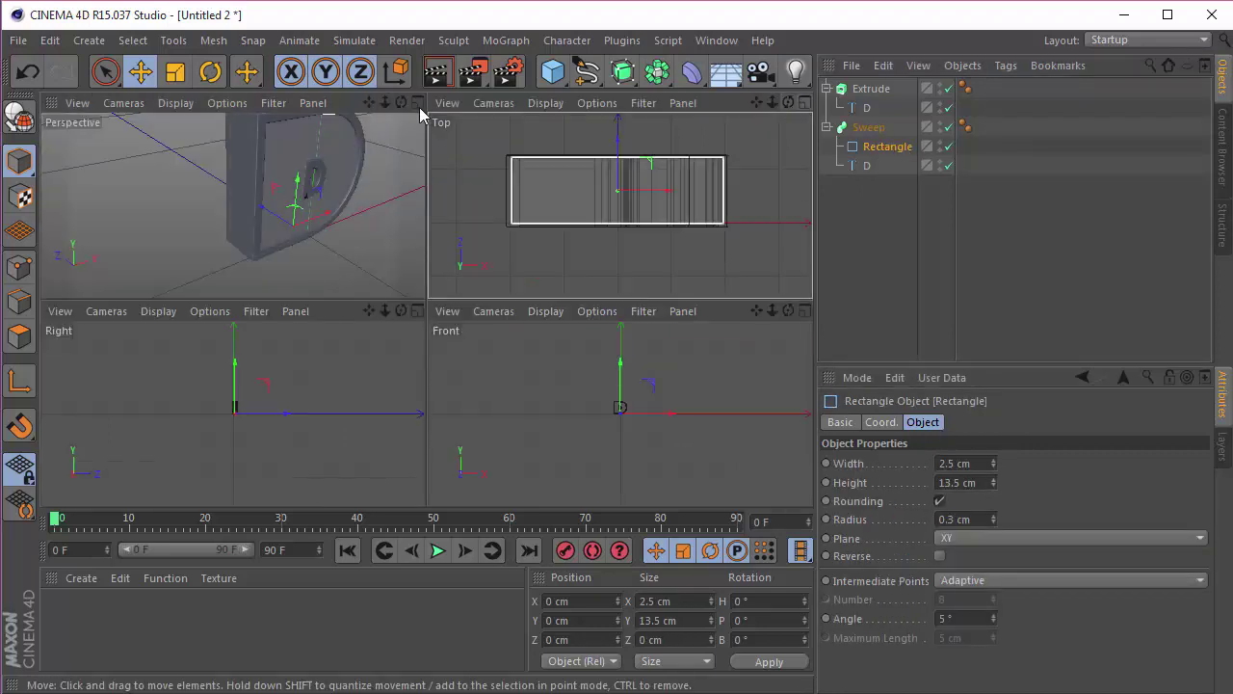
click(418, 103)
click(781, 209)
drag(789, 102, 427, 311)
Group the Extrude and Sweep objects under a null and name it D.
click(827, 127)
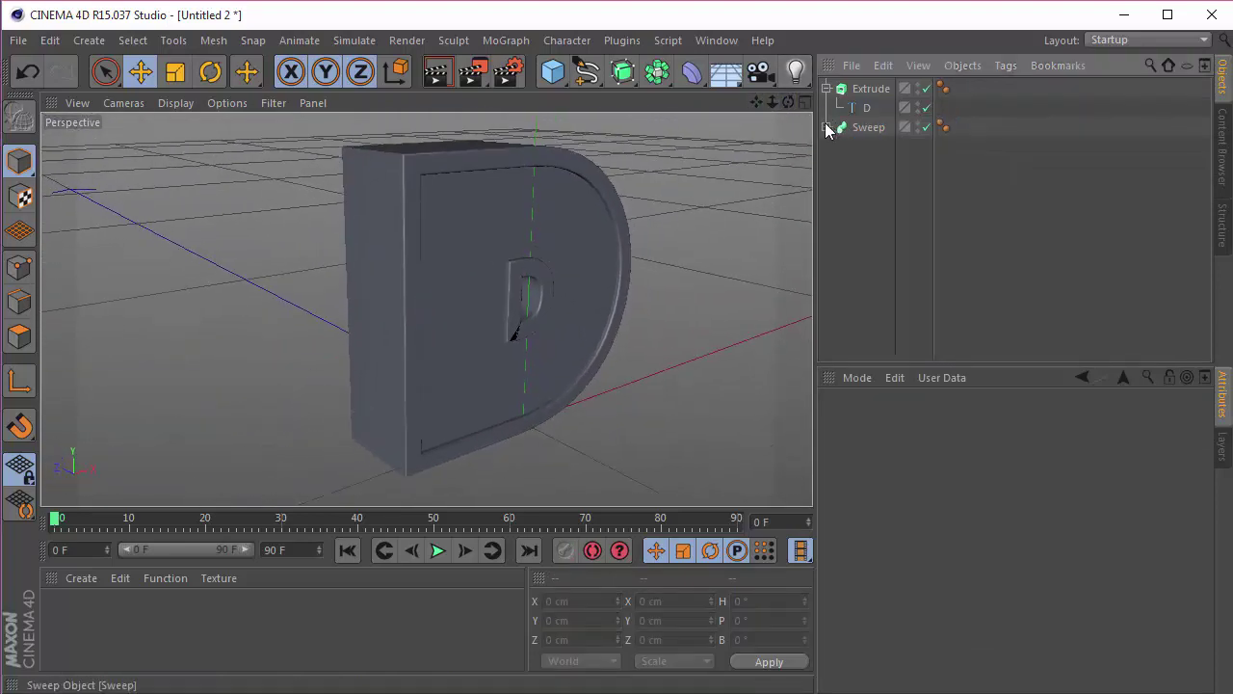
click(827, 89)
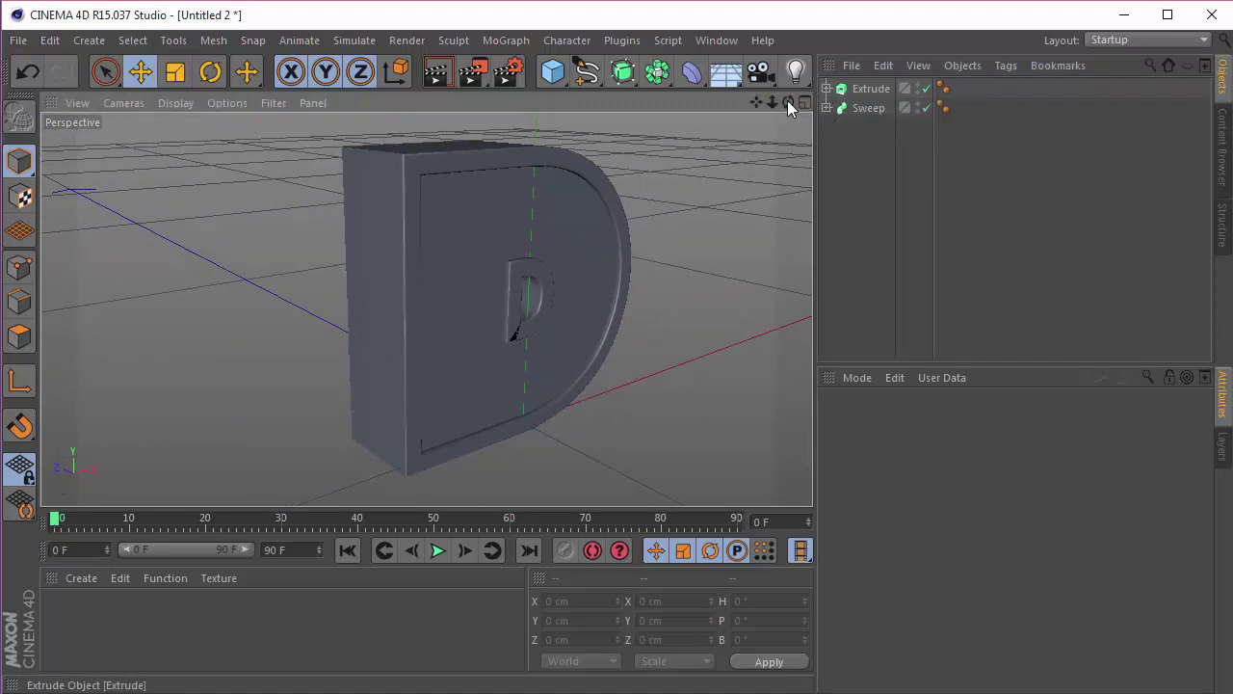
click(870, 109)
shift+click(867, 89)
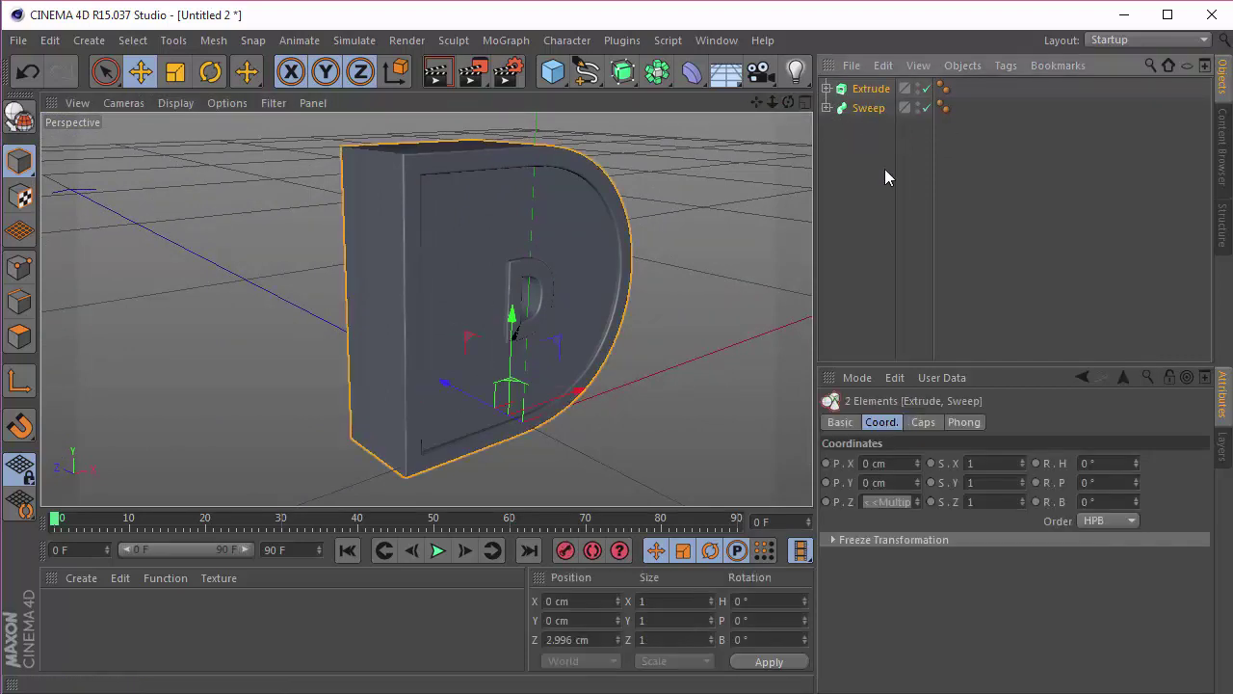
key(alt+g)
double_click(860, 87)
text(D)
key(Return)
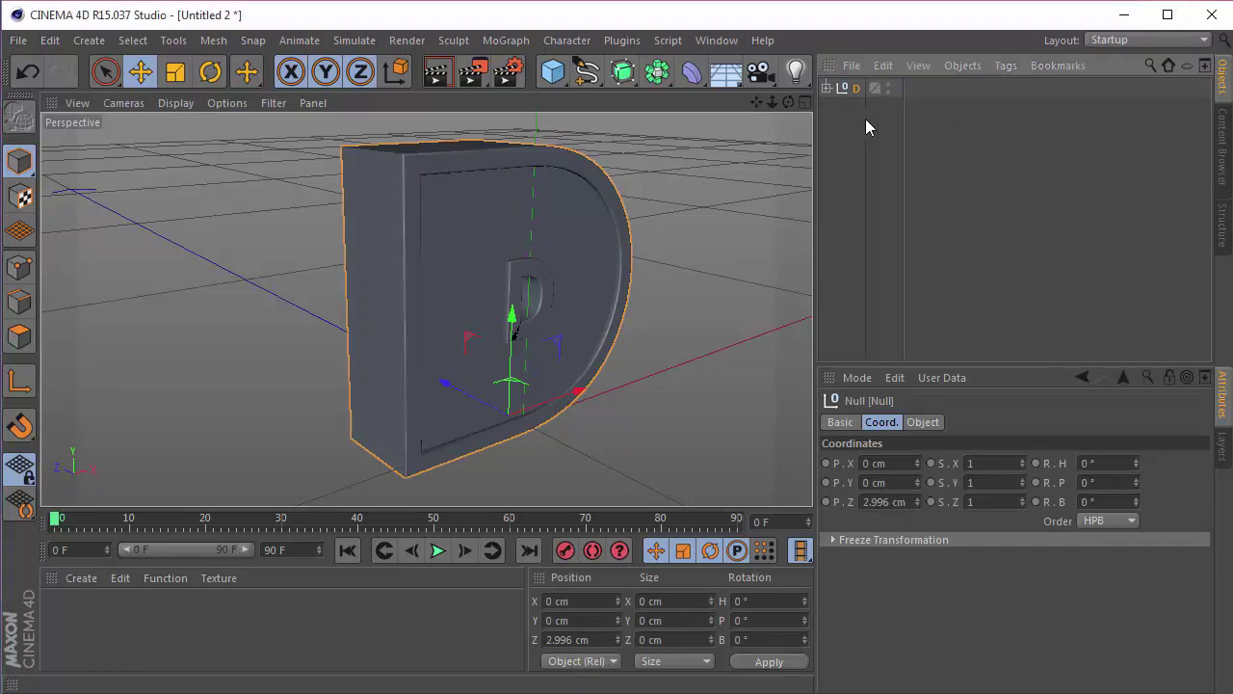
Duplicate the D group, hide the original in the viewport and expand the copy's Extrude and Sweep hierarchies.
ctrl+drag(856, 88, 850, 108)
click(827, 108)
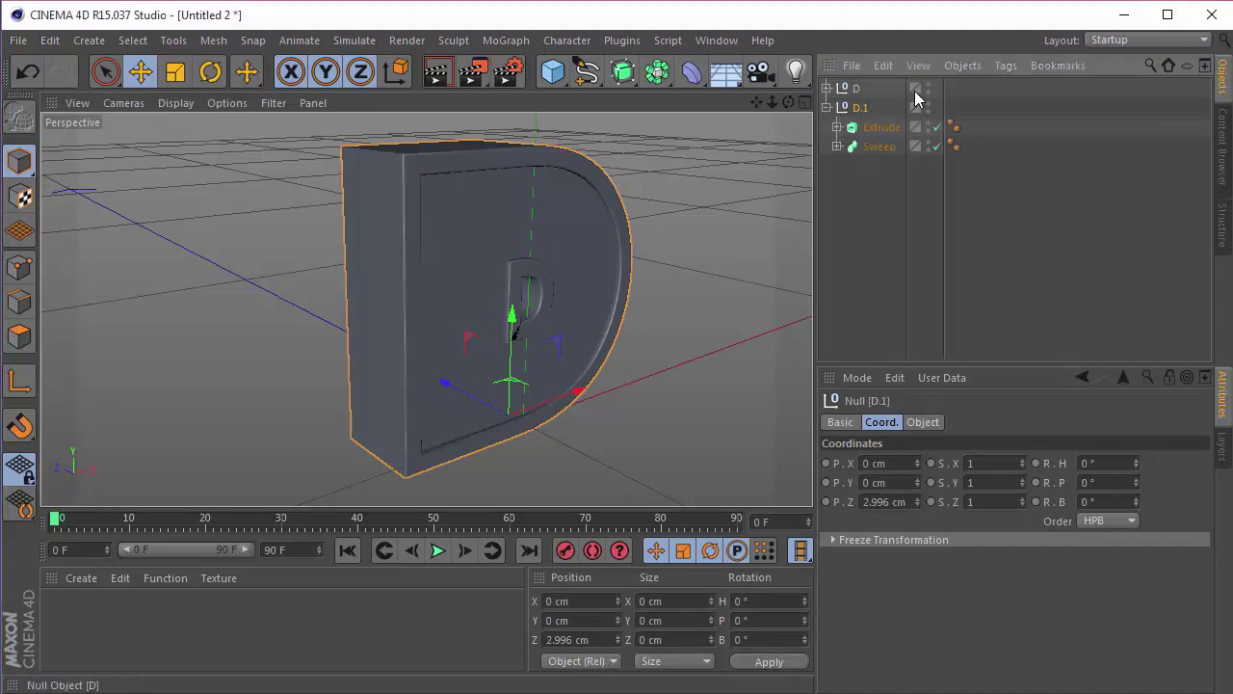
click(837, 126)
click(838, 165)
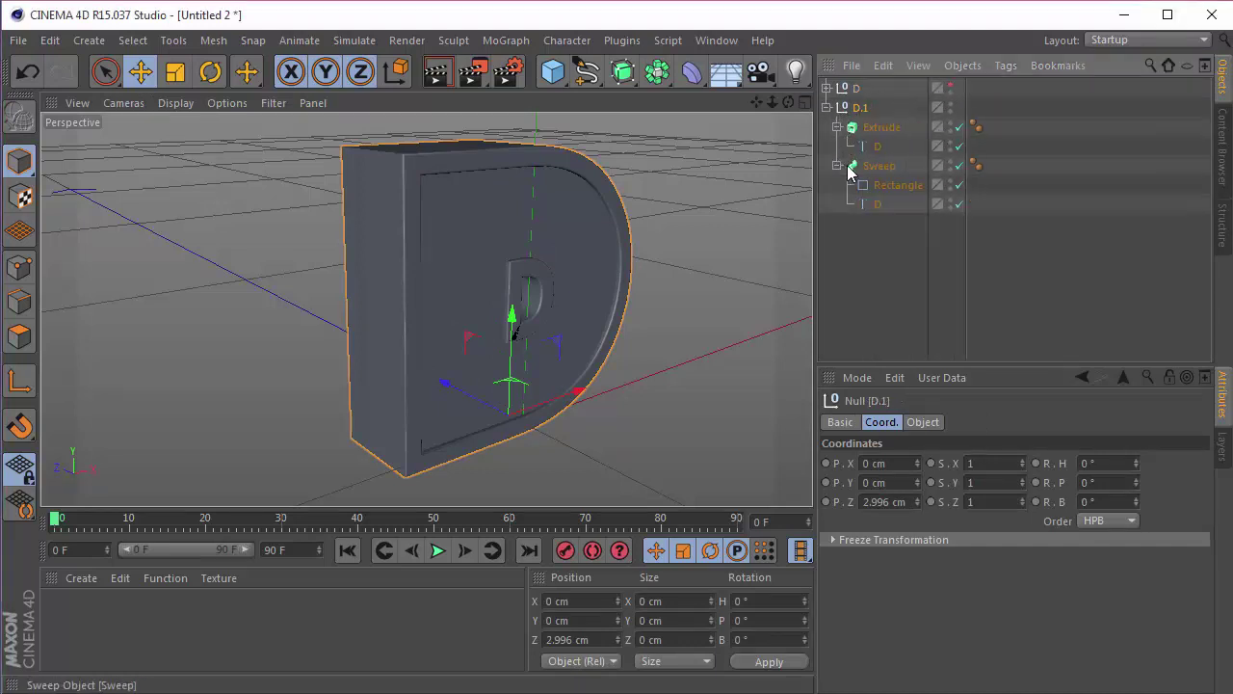
Change the text of both text splines in the duplicated group to C.
click(877, 203)
ctrl+click(877, 146)
click(923, 422)
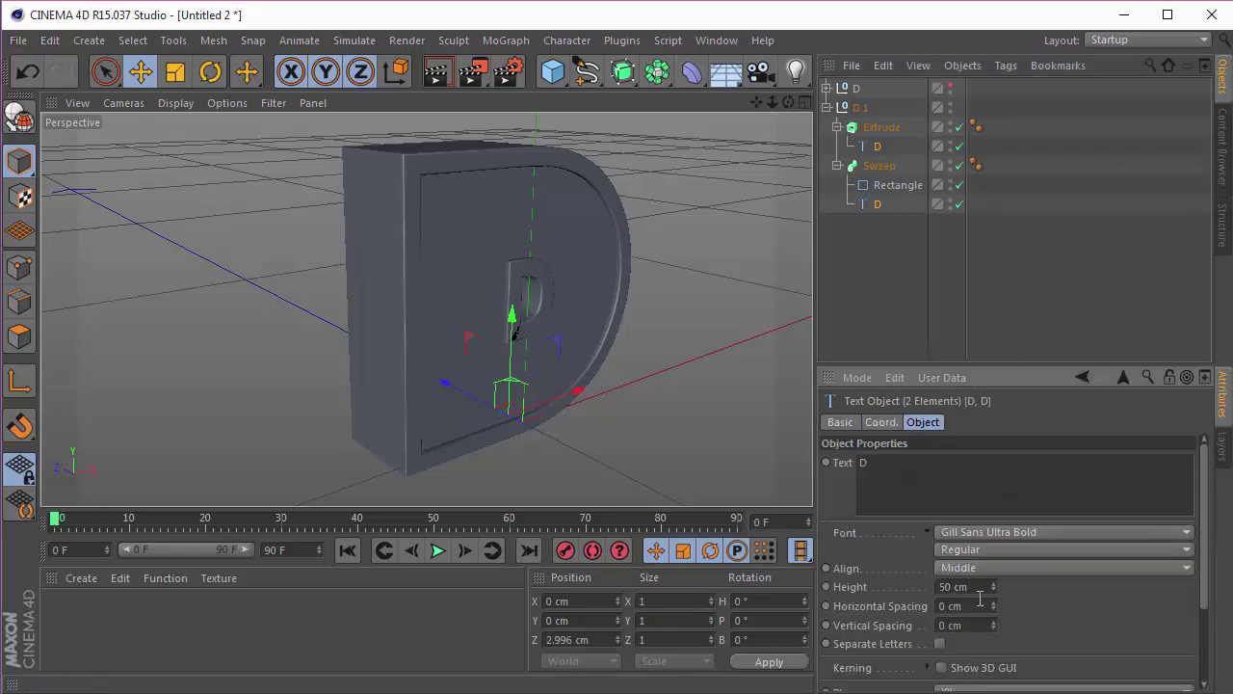
click(914, 462)
key(BackSpace)
text(C)
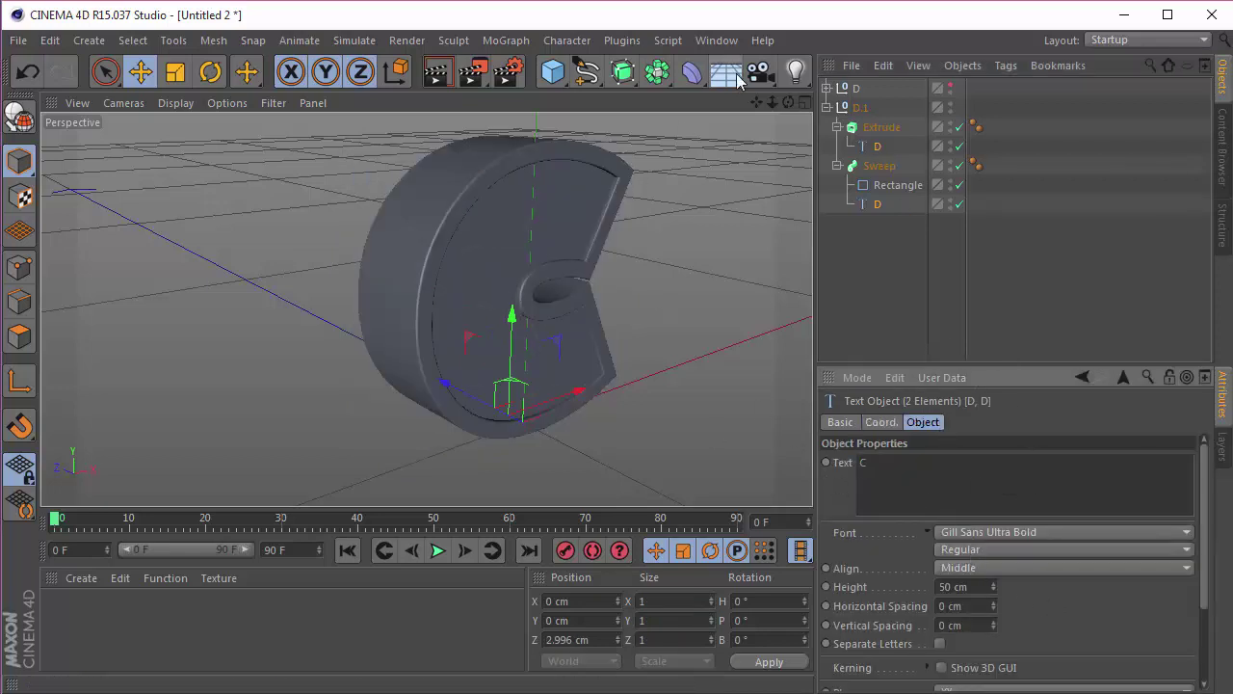
click(827, 107)
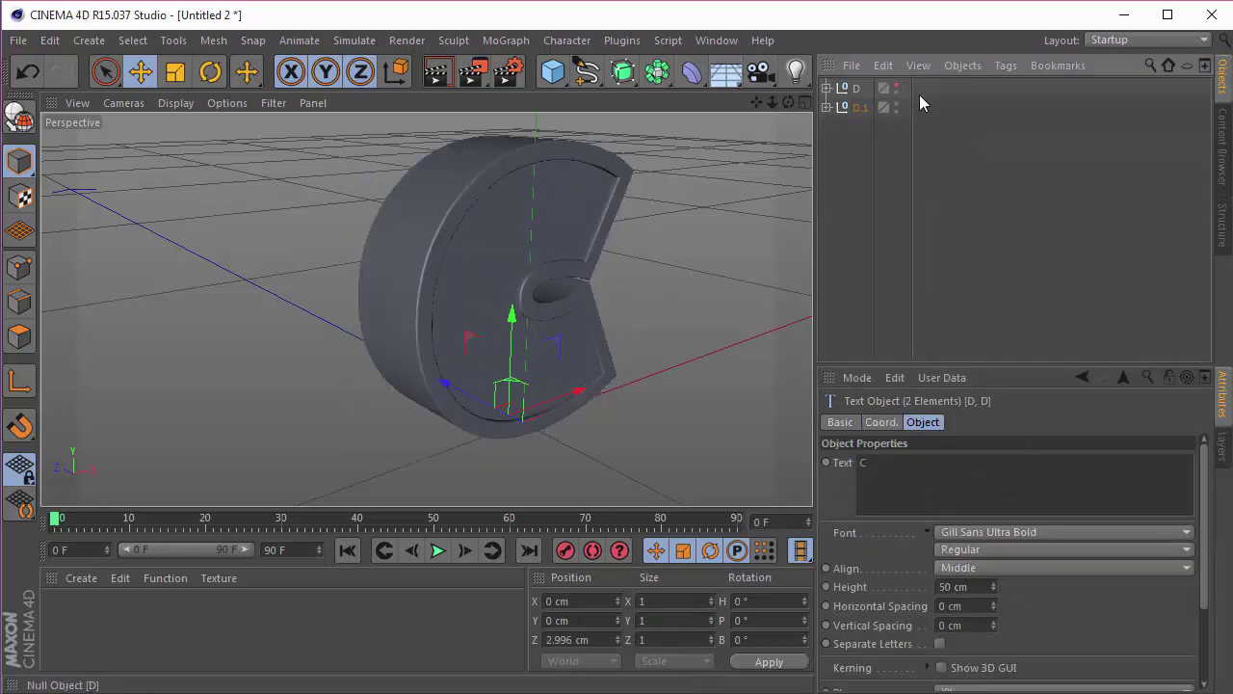
Switch to the Front view and make the original D group visible again together with the C.
click(806, 103)
click(803, 311)
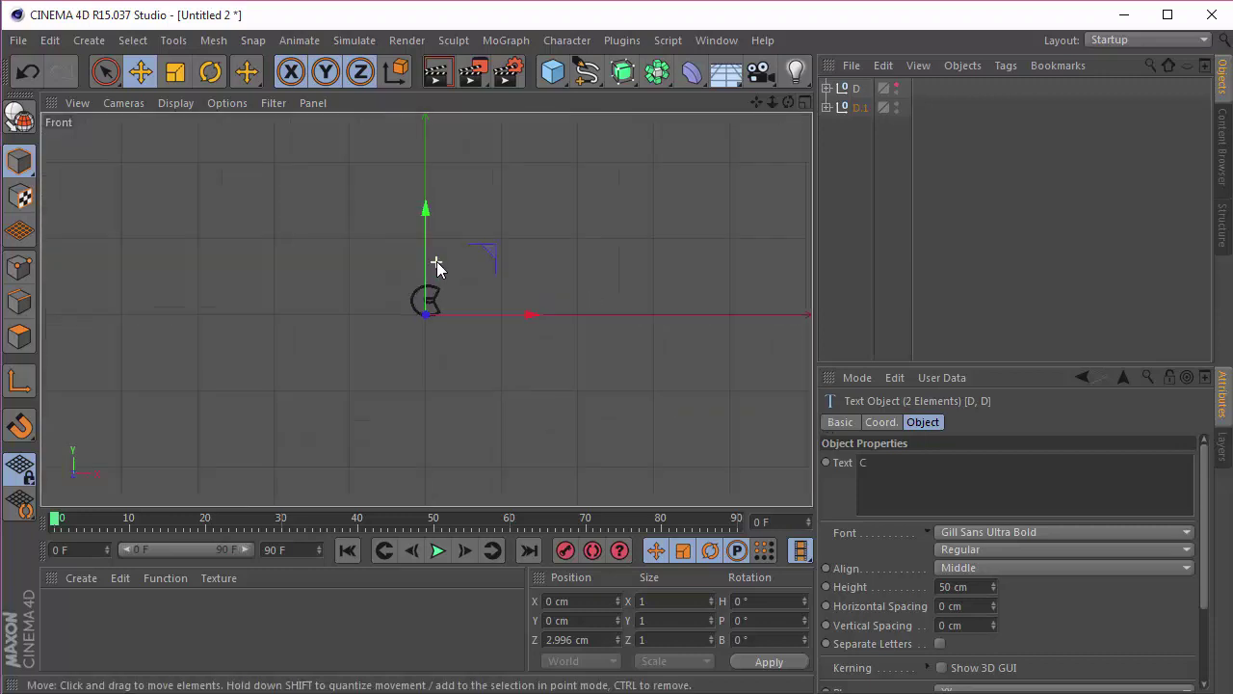
scroll(437, 268, up, 3)
click(897, 86)
scroll(454, 361, up, 5)
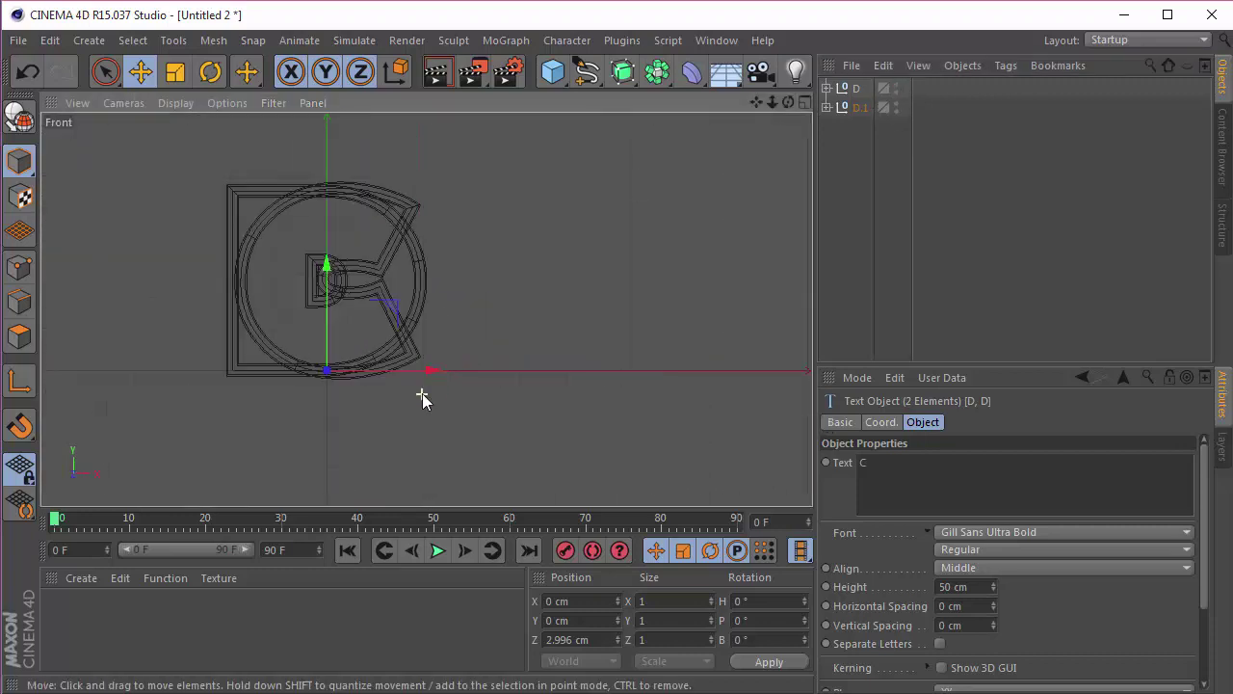
Move the C text splines about 19 cm along X and the D group to about -22 cm, placing the letters side by side.
drag(419, 372, 511, 376)
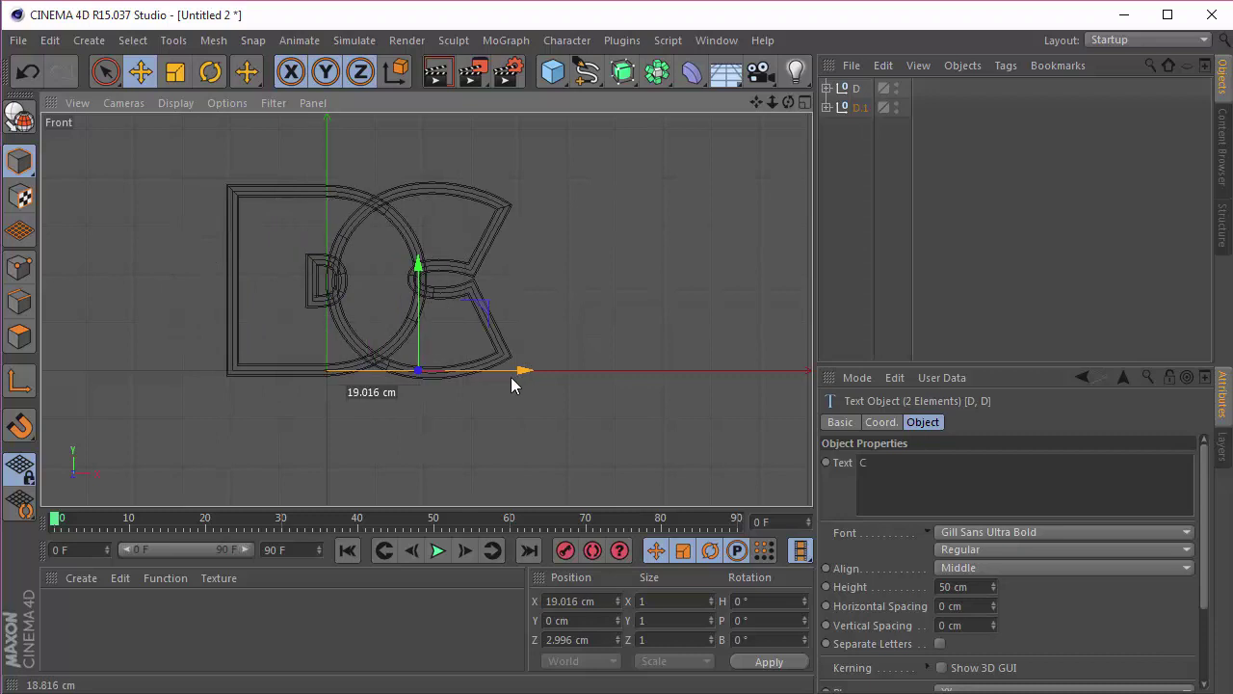
click(855, 89)
drag(397, 373, 291, 374)
scroll(511, 344, down, 3)
scroll(424, 318, up, 3)
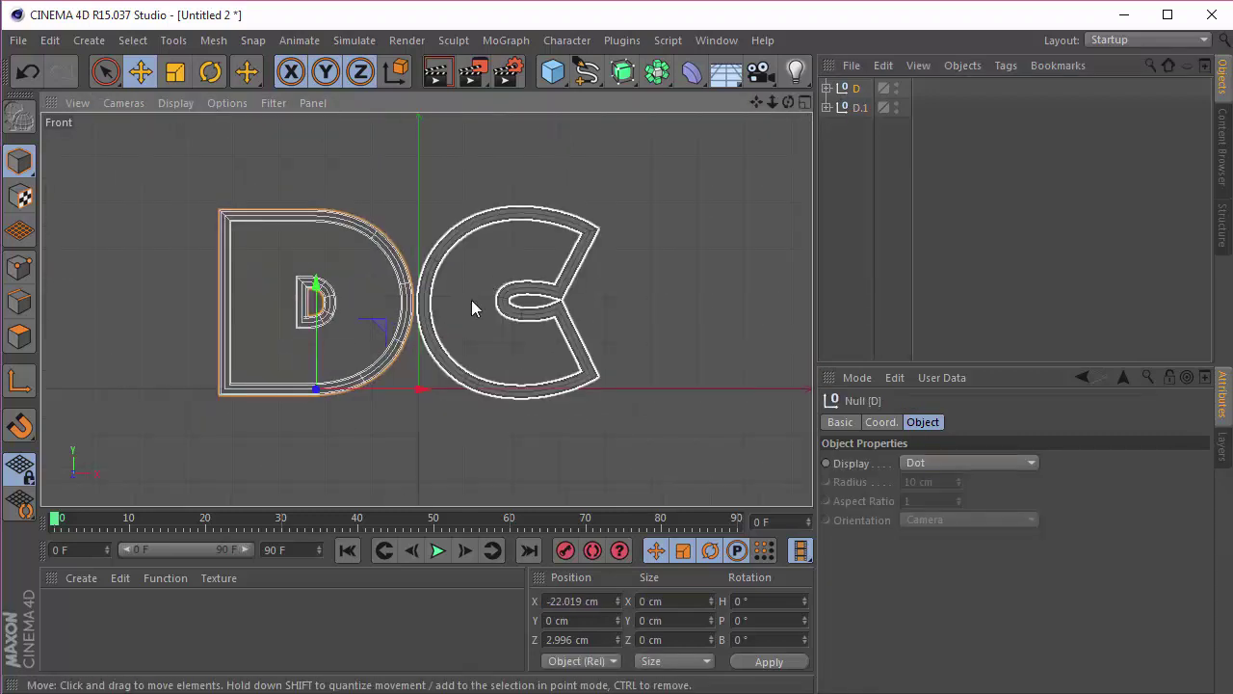
Set the D group's rotation to heading -25°, pitch -1° and bank -4°.
double_click(847, 93)
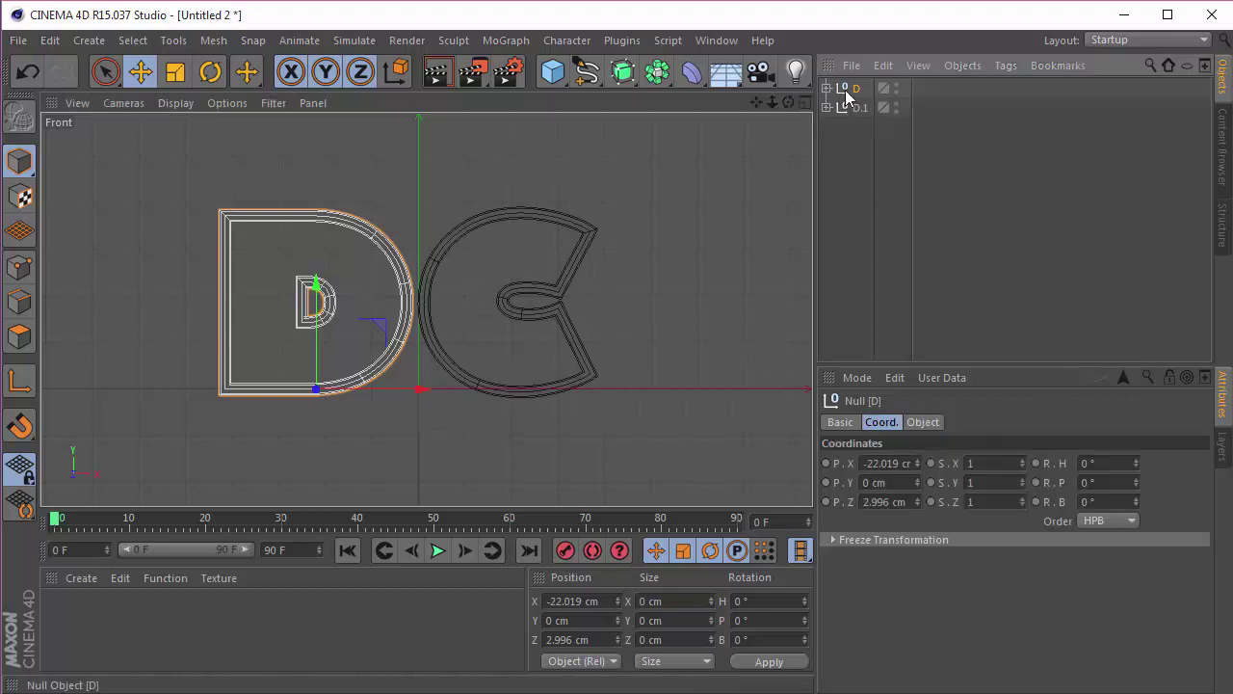
click(1117, 465)
text(-25)
key(Return)
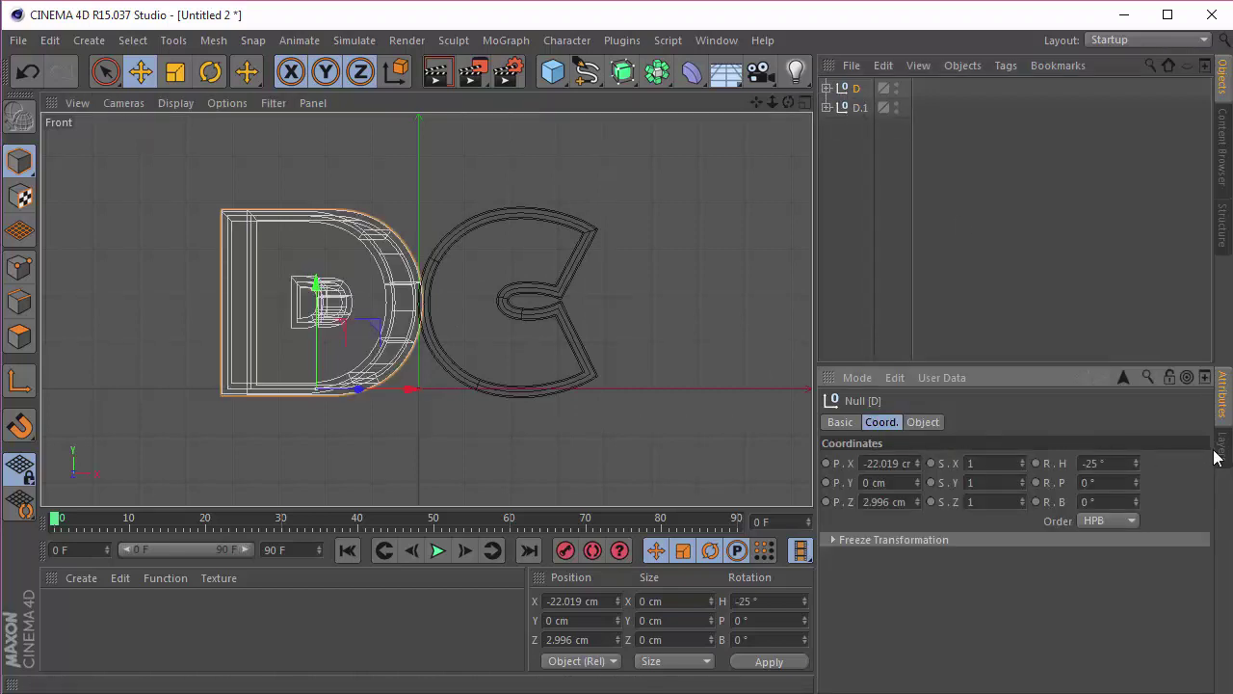
click(1116, 483)
text(-1)
key(Return)
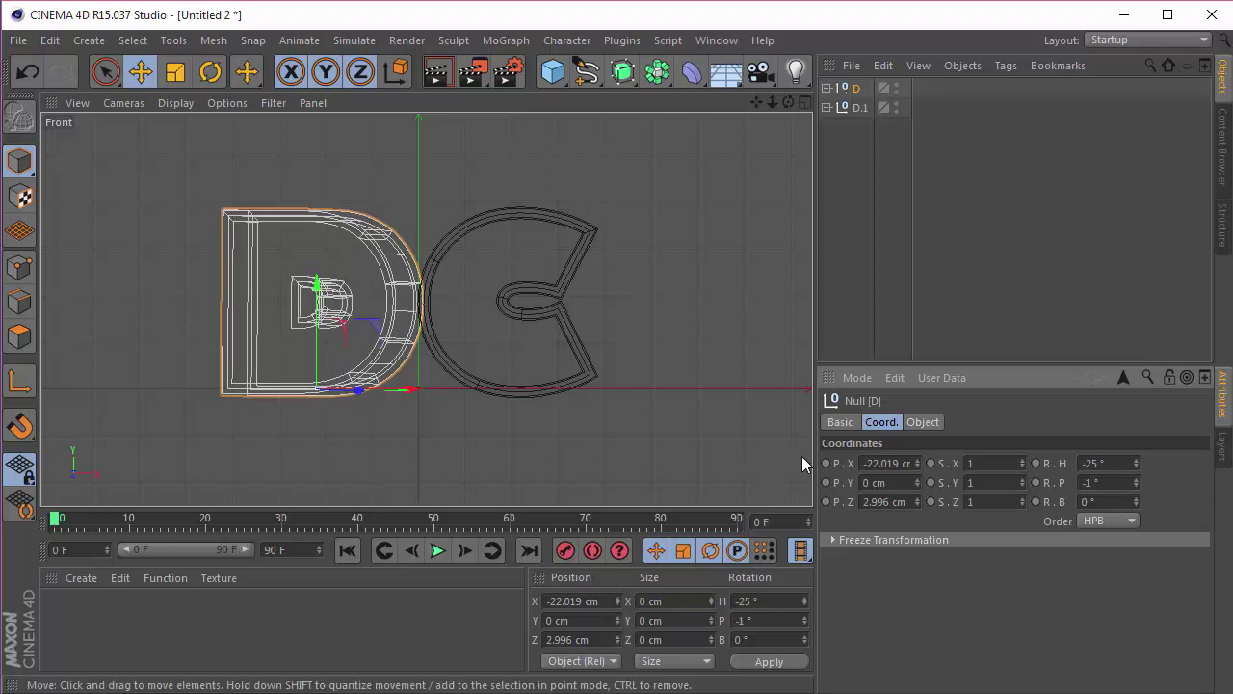
text(-4)
key(Return)
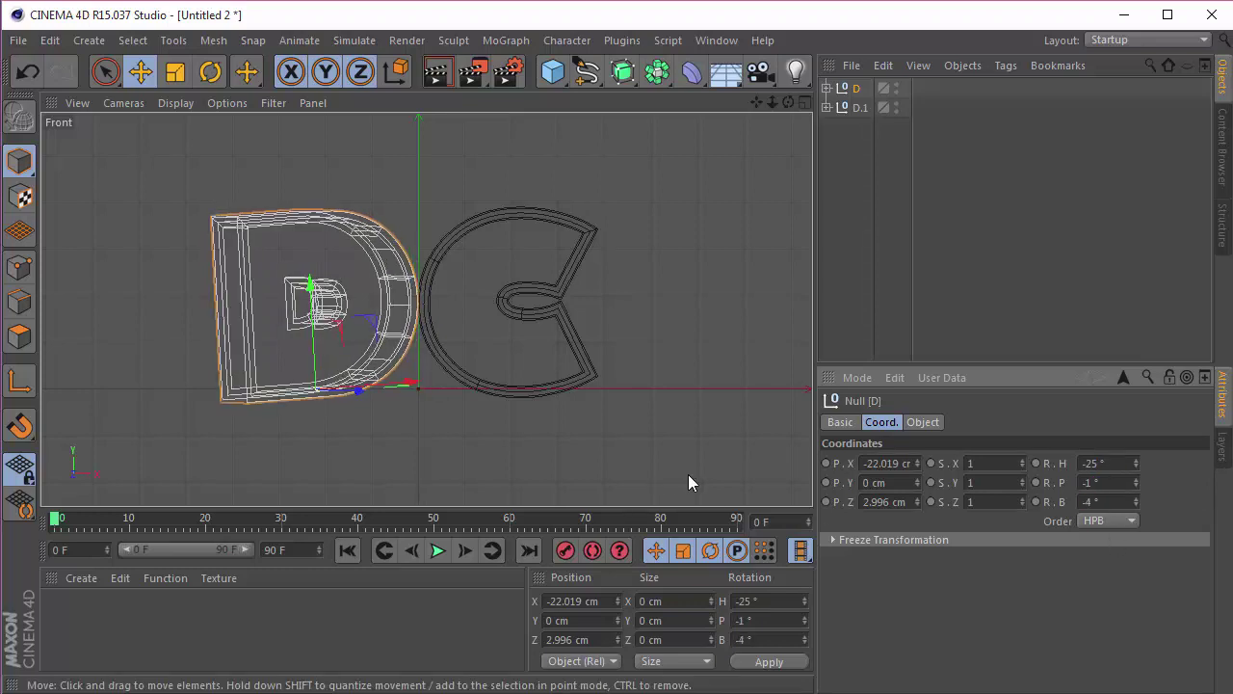
Rename the duplicated group D.1 as C.
double_click(861, 107)
text(C)
key(Return)
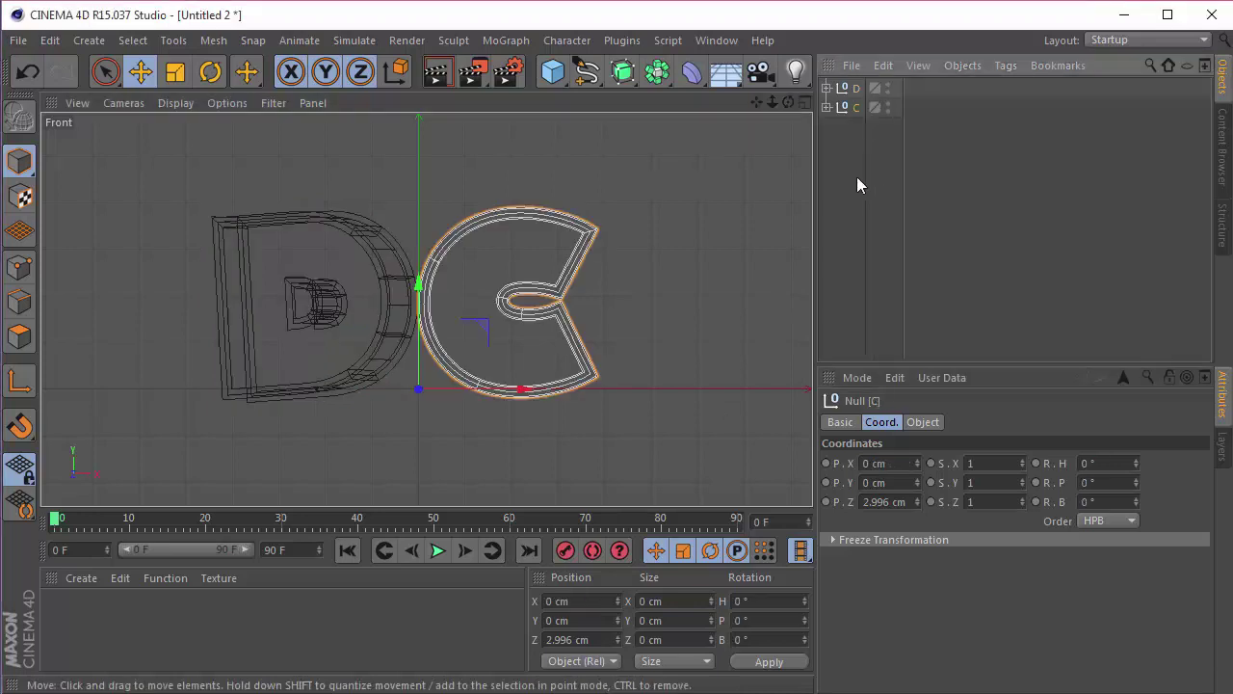
Set the C group's rotation to heading -30°, pitch 7° and bank 5°.
click(1108, 460)
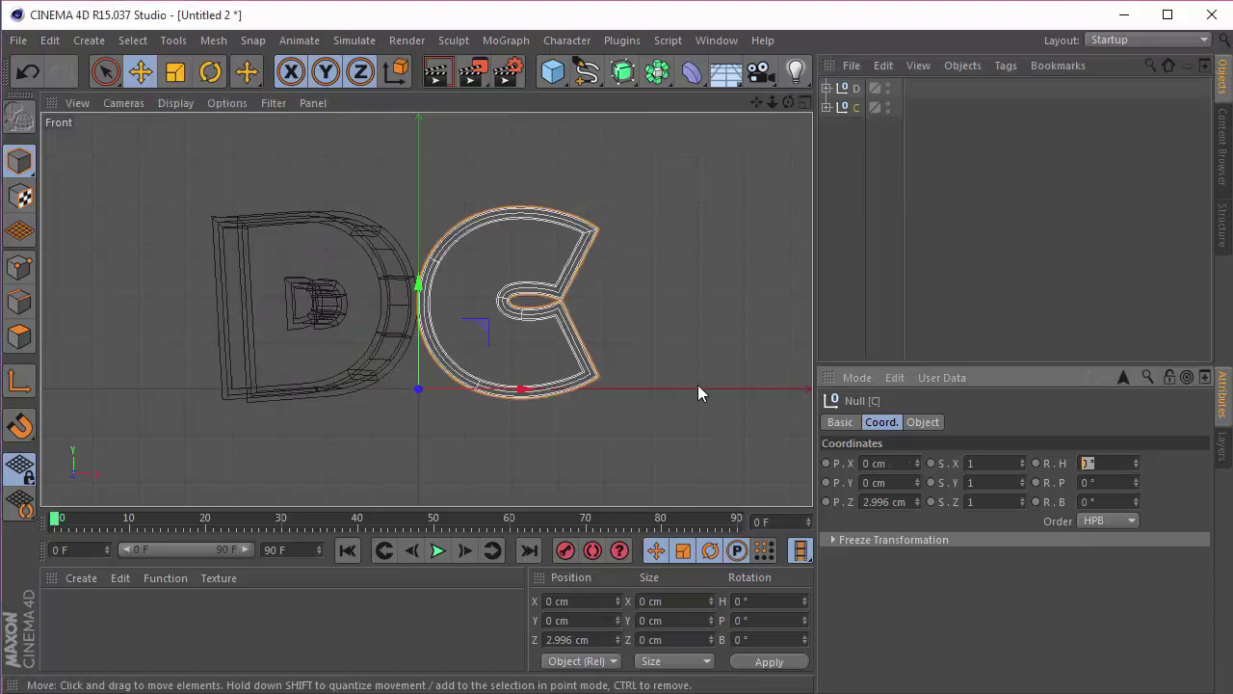
text(-30)
key(Tab)
text(7)
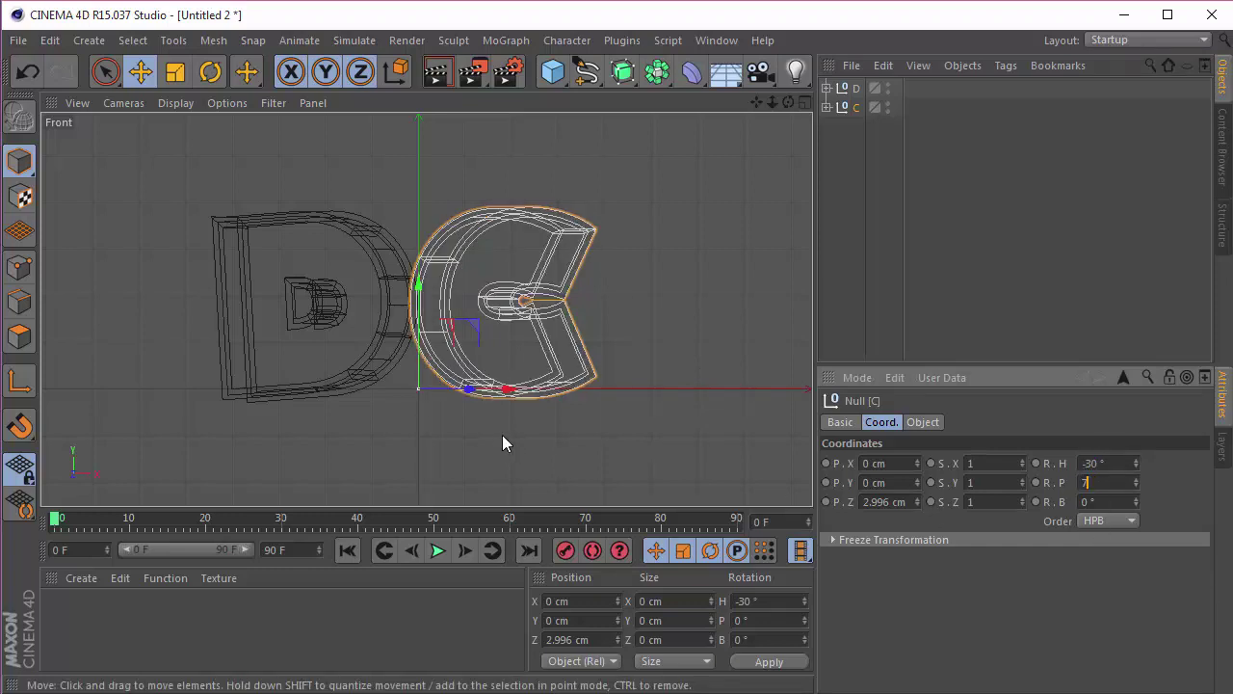
key(Return)
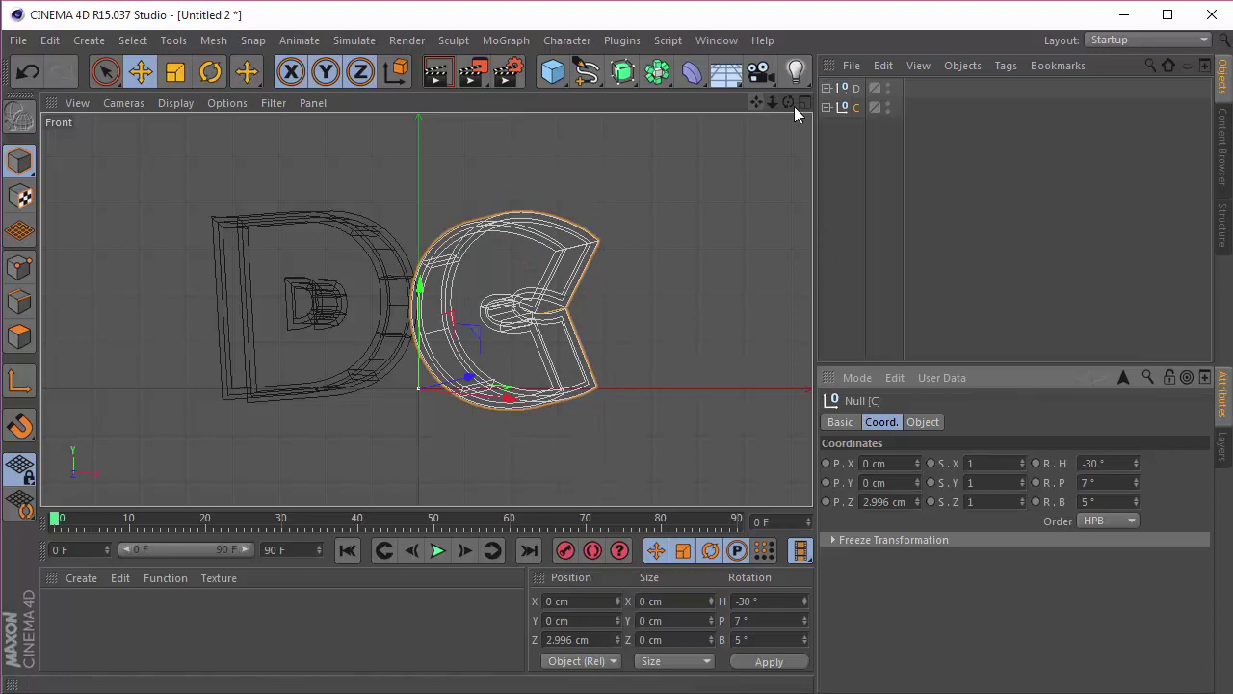
Move the C group closer to the D in the Perspective view, to about X -2.9, Y -0.6 and Z -1.3 cm.
click(804, 102)
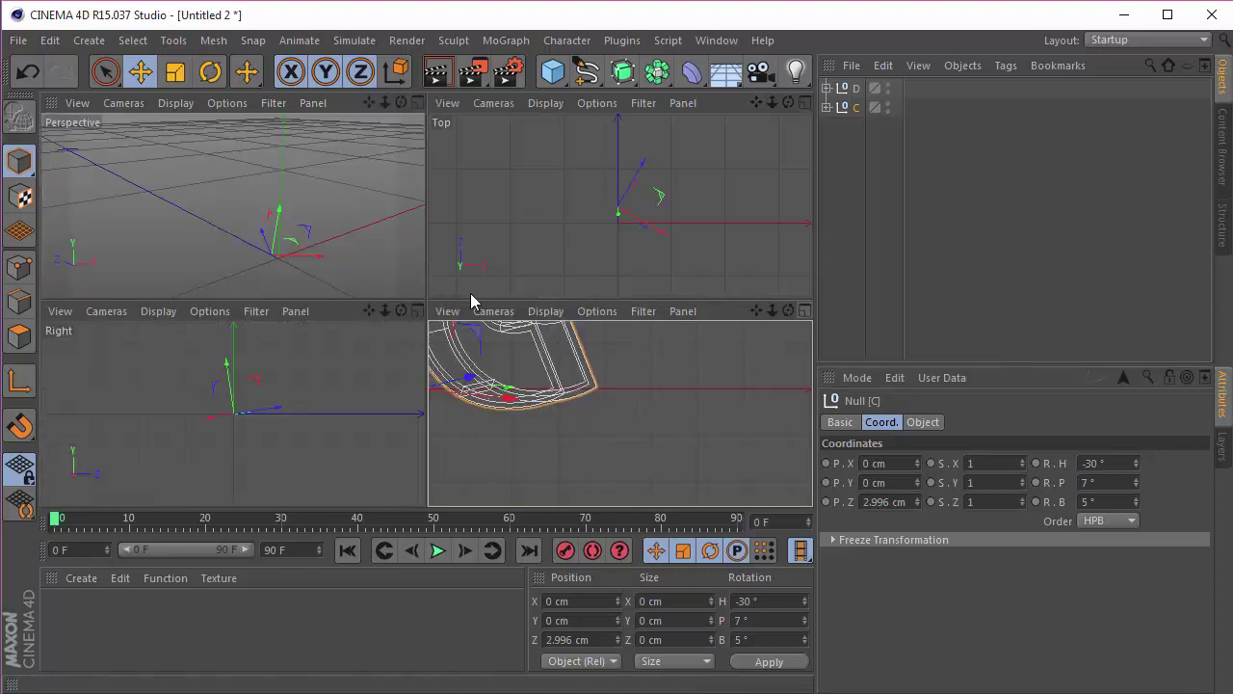
click(417, 102)
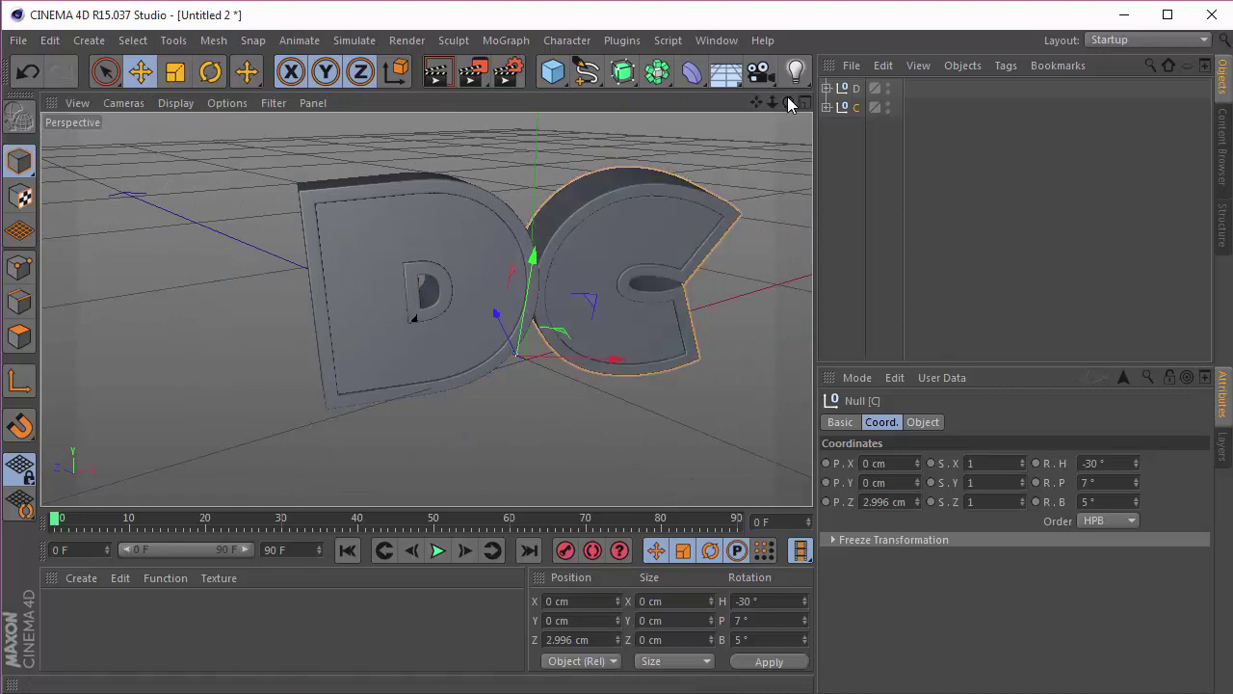
drag(789, 102, 783, 141)
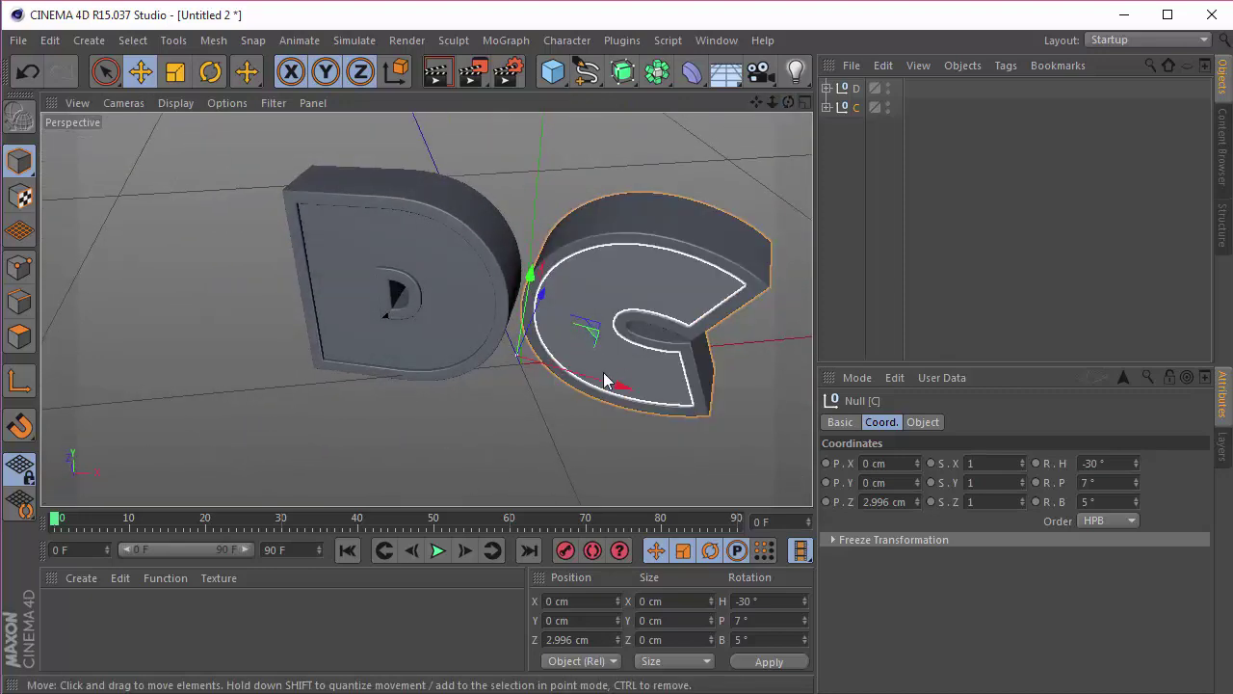
drag(603, 381, 594, 378)
drag(789, 102, 675, 106)
drag(630, 350, 582, 352)
drag(789, 103, 791, 105)
drag(585, 365, 592, 369)
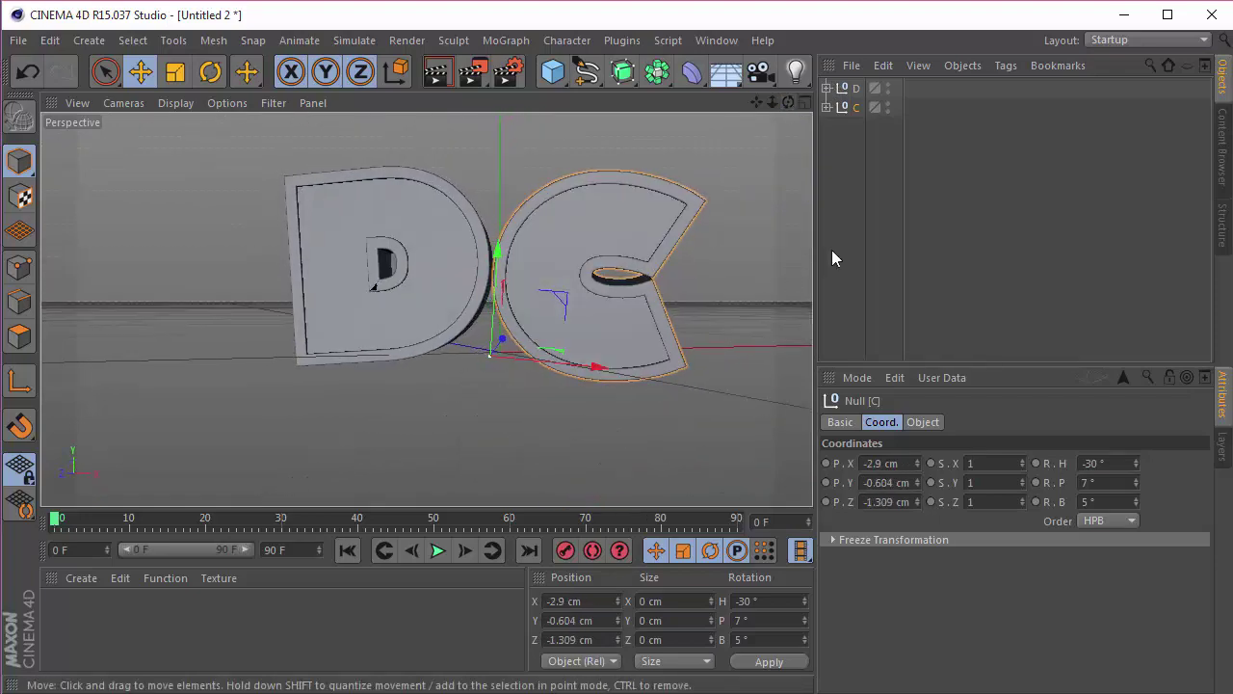
click(833, 251)
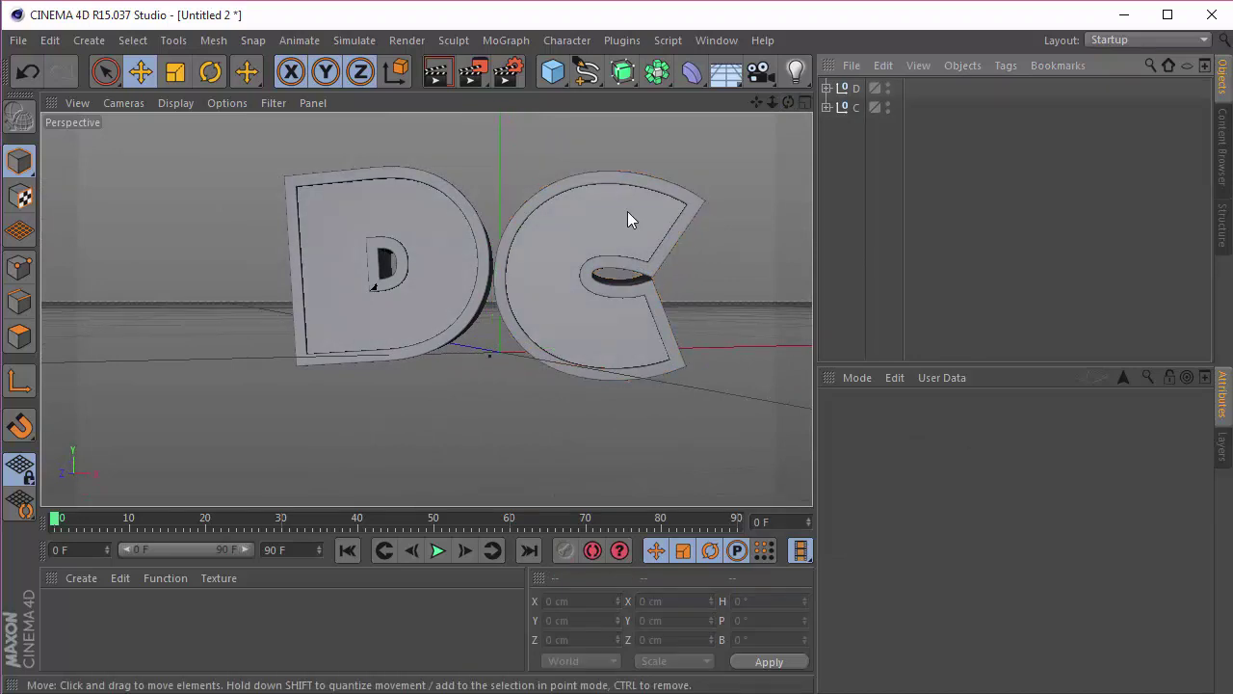
Add a camera, look through it and set its rotation to heading -34° and pitch -7°.
click(760, 71)
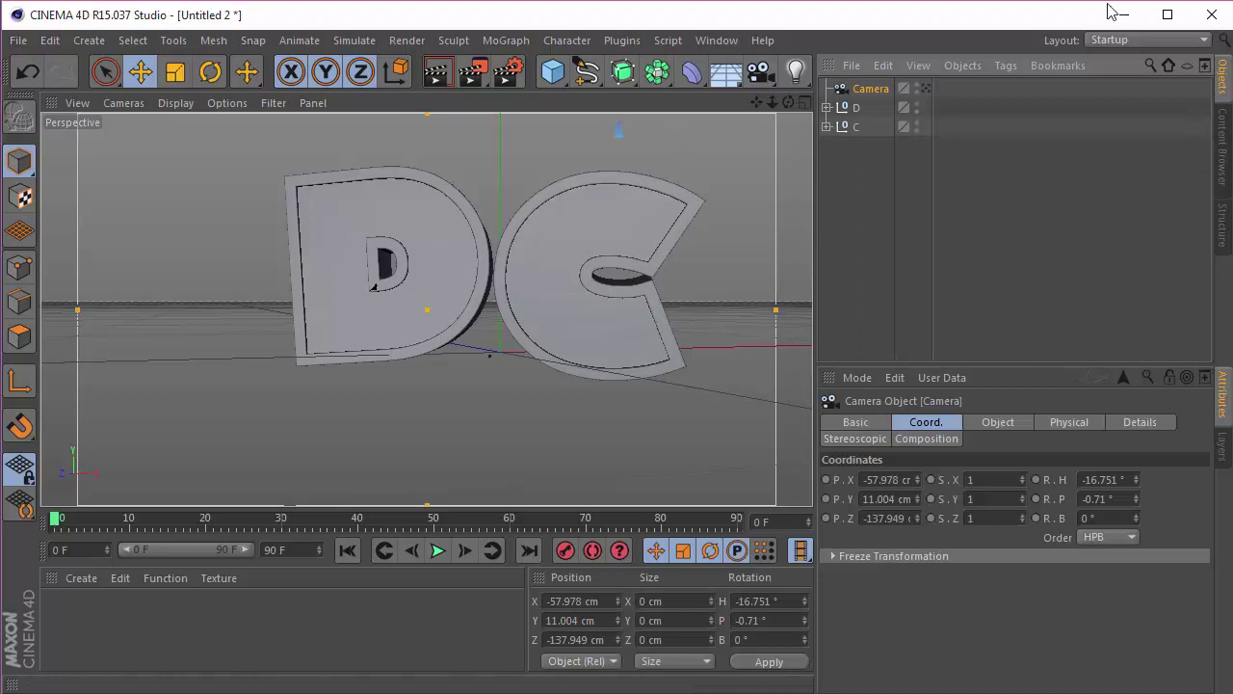
click(927, 88)
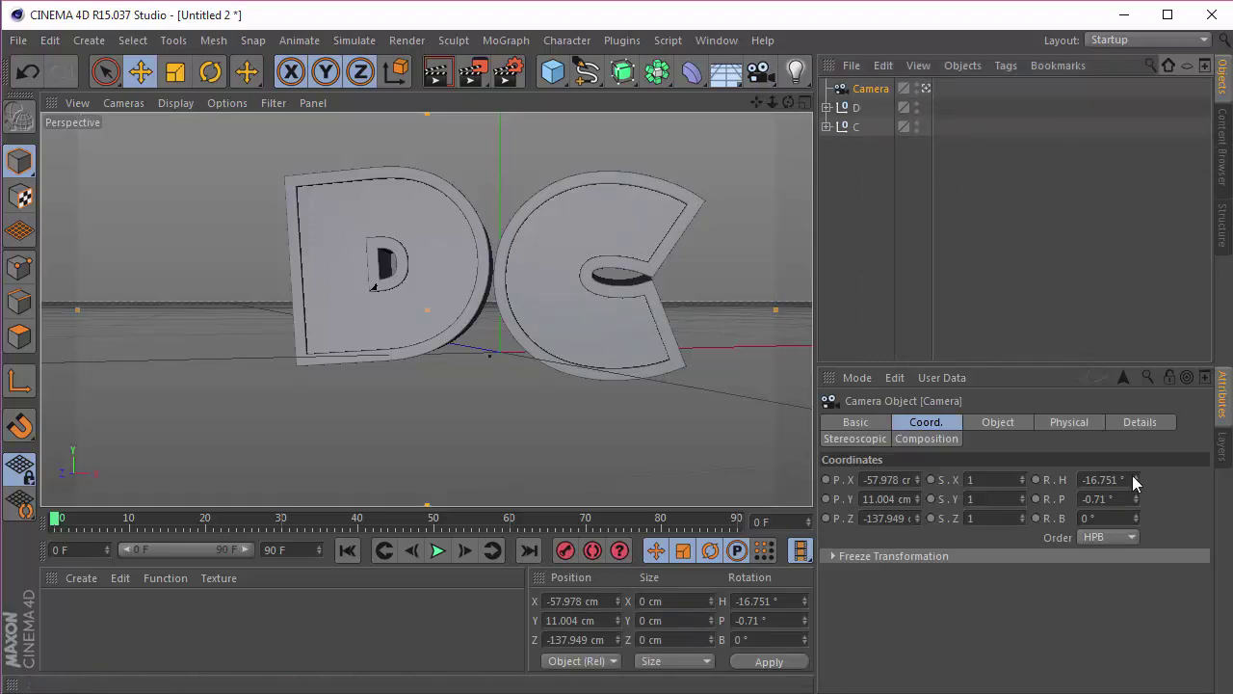
drag(1135, 479, 1135, 496)
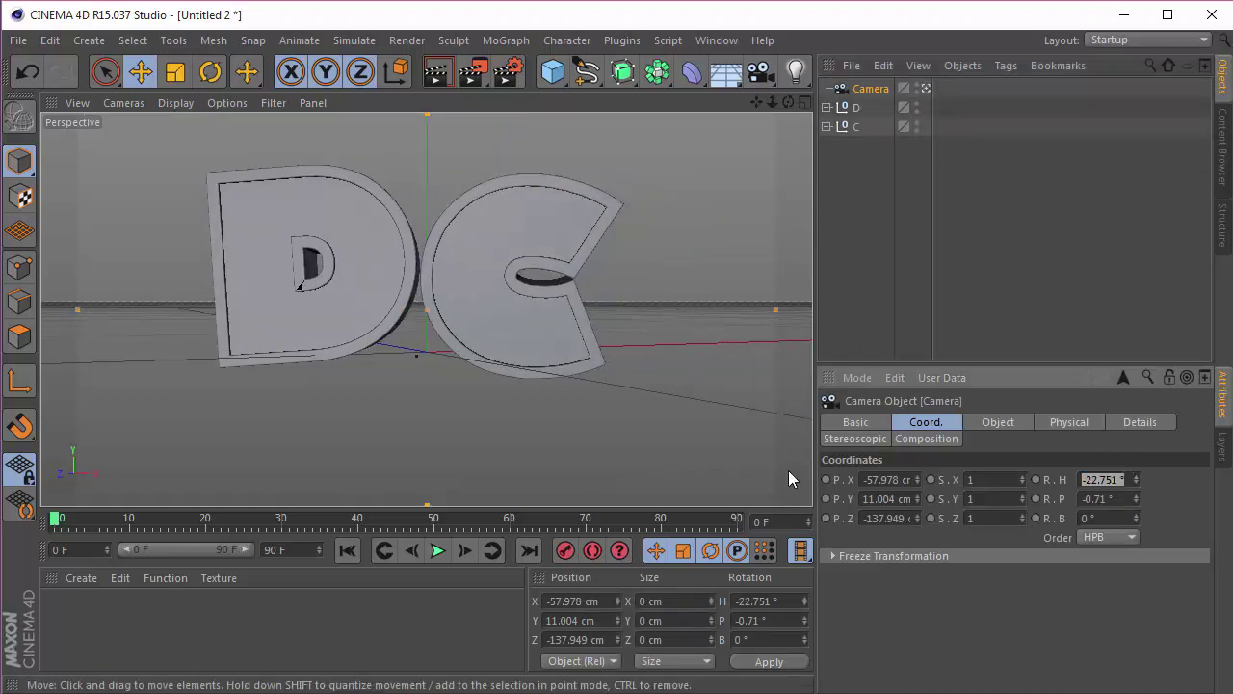
text(-34)
key(Return)
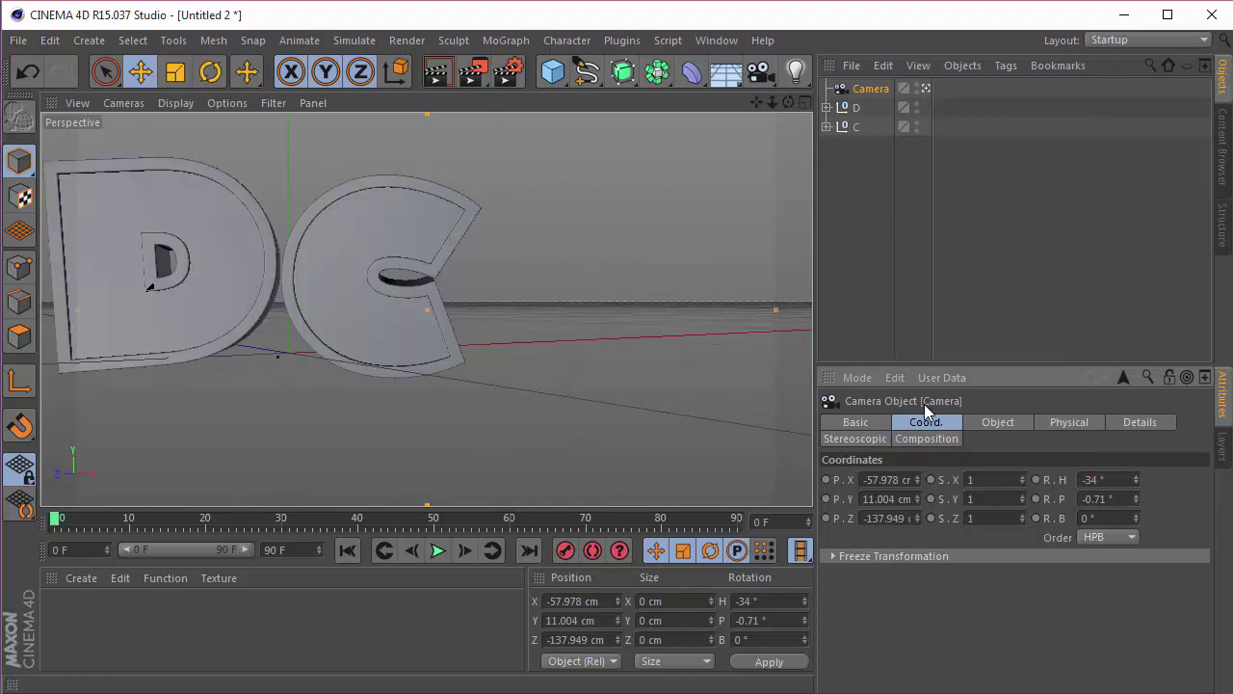
drag(1138, 498, 1143, 503)
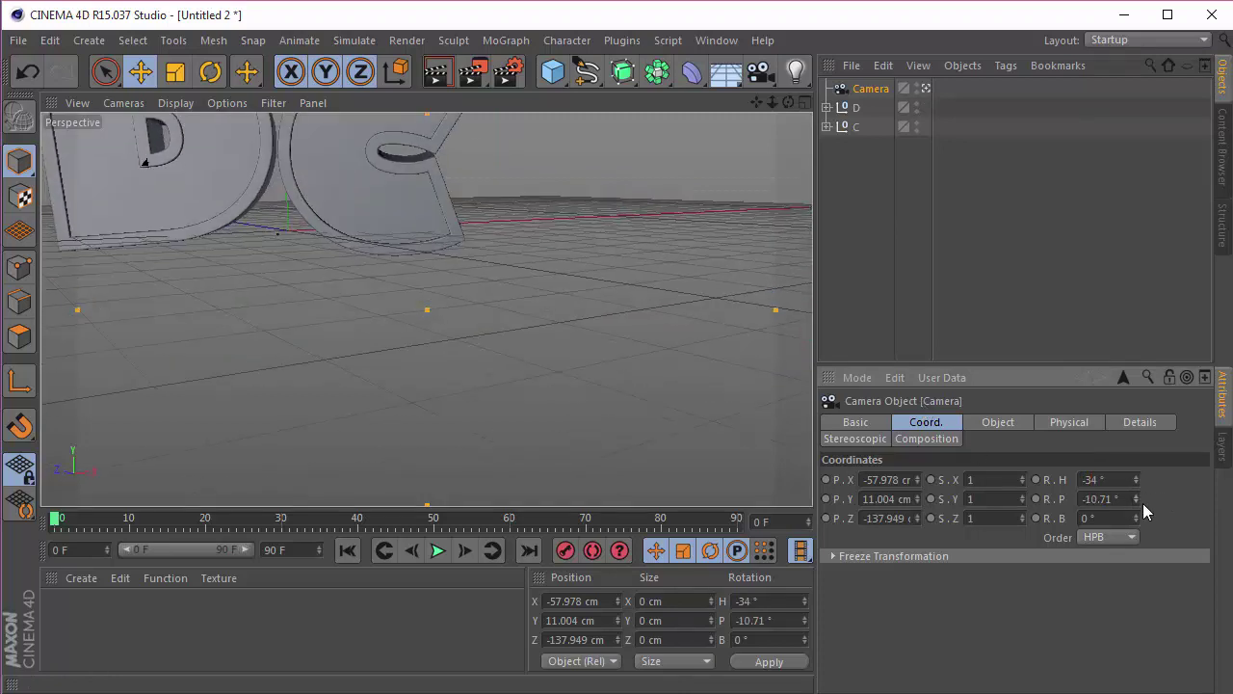
click(1127, 498)
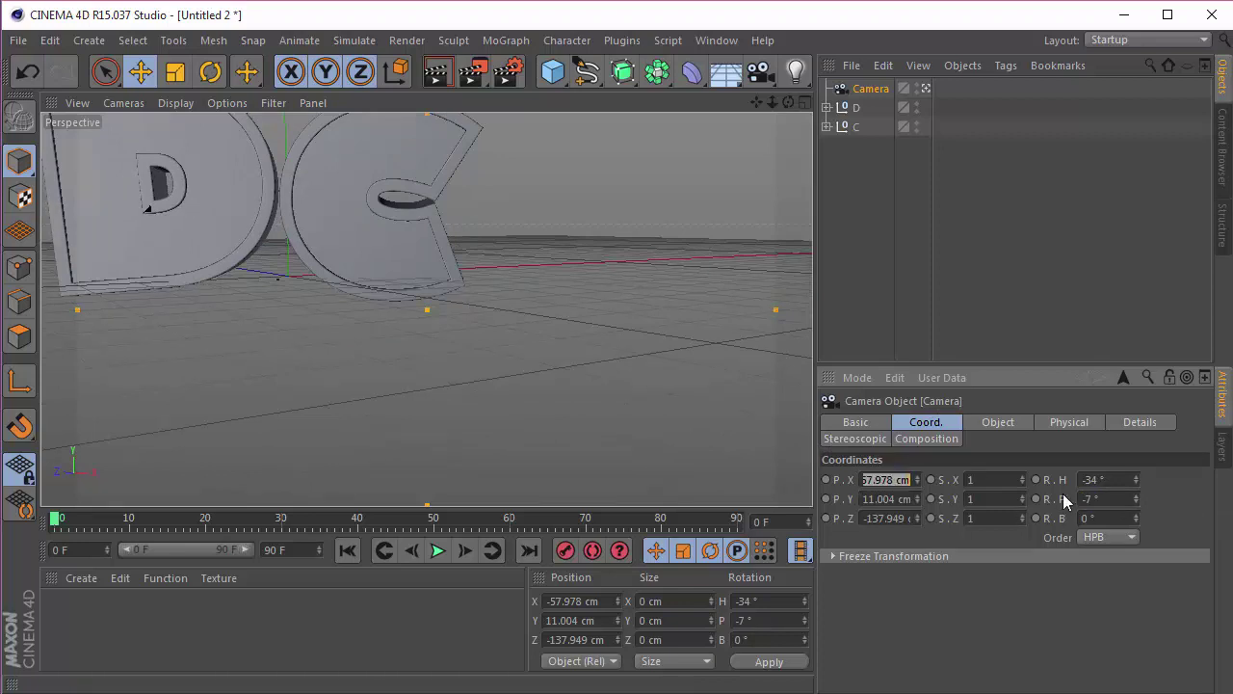
Set the camera's position to X -48 cm, Y 16 cm and Z -107 cm.
text(-48)
key(Return)
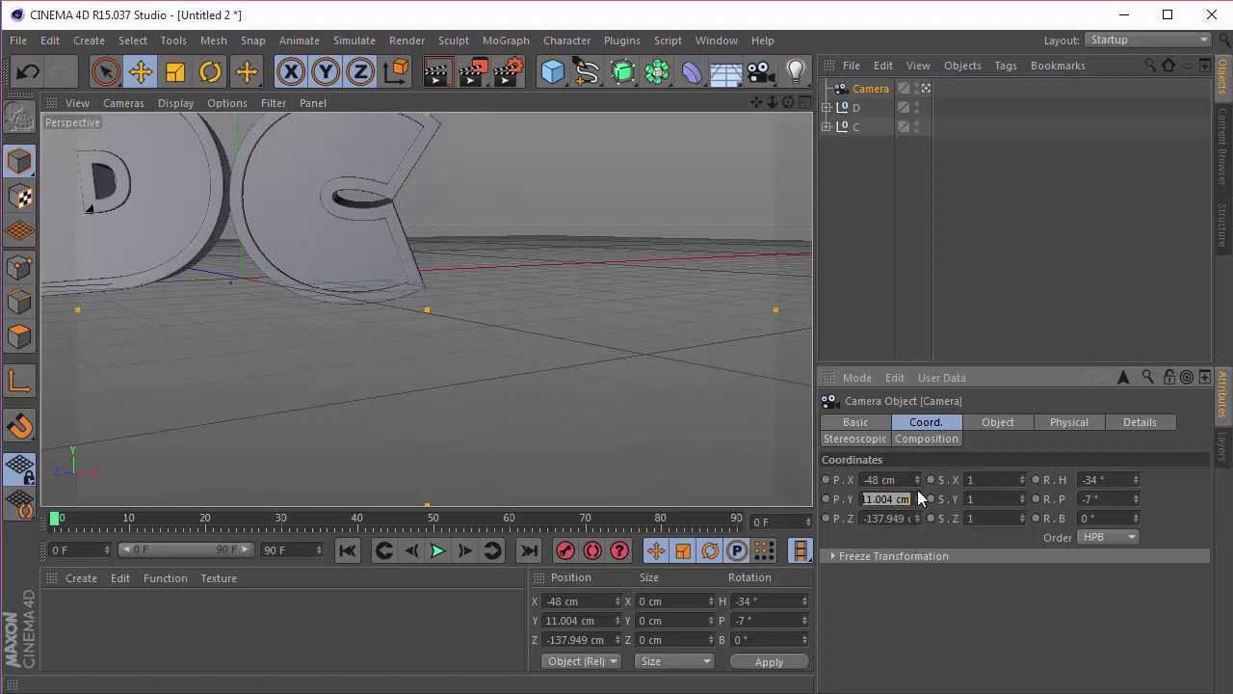
text(16)
key(Return)
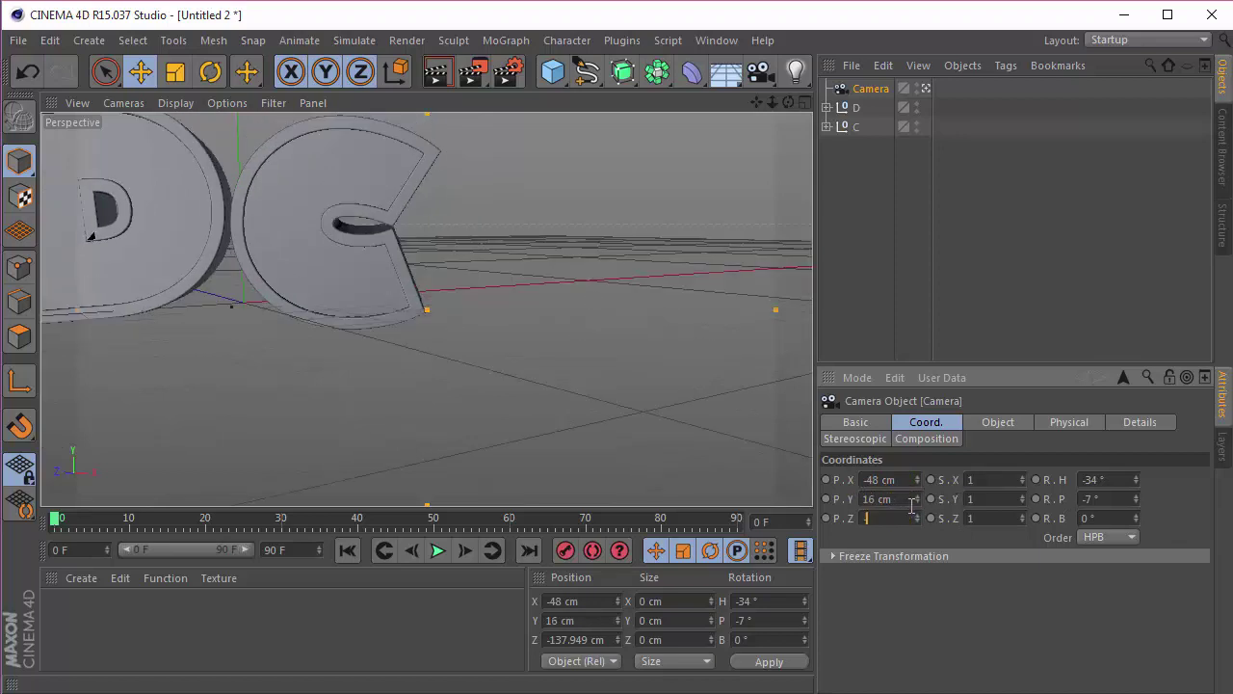
text(-107)
key(Return)
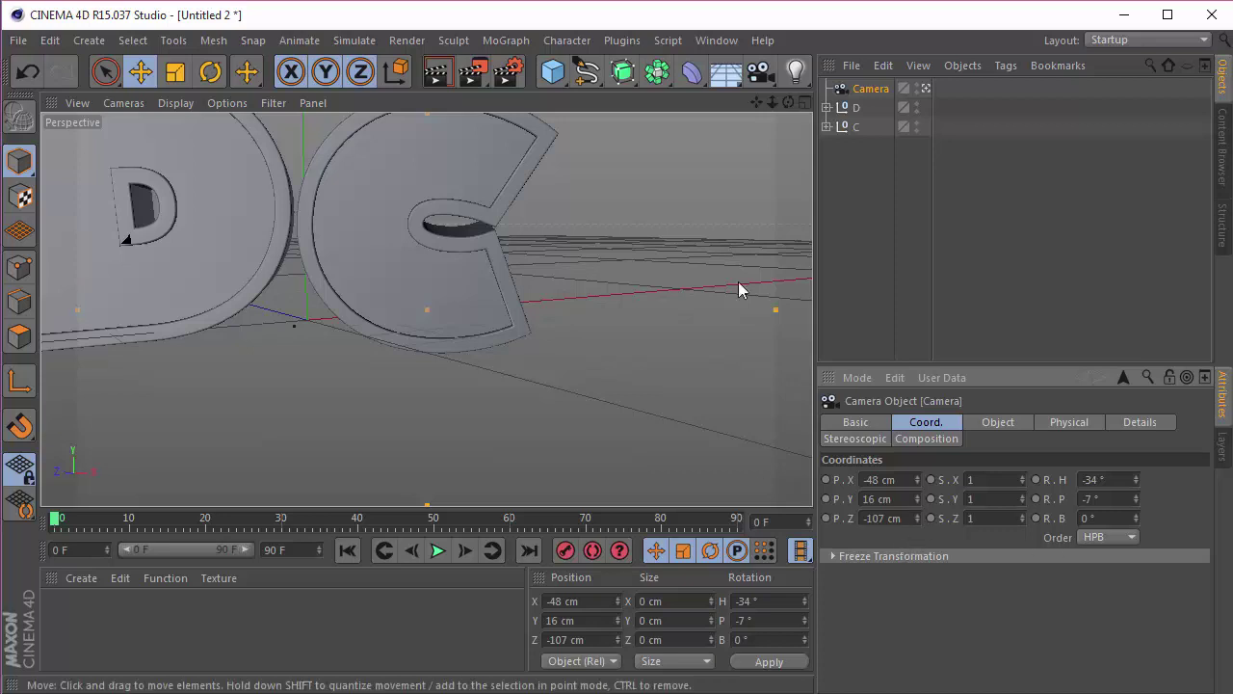
Try to fit both letter groups in the camera frame by moving them together to about X 33.3, Y -13.3 and Z 21.8 cm.
click(856, 107)
ctrl+click(856, 126)
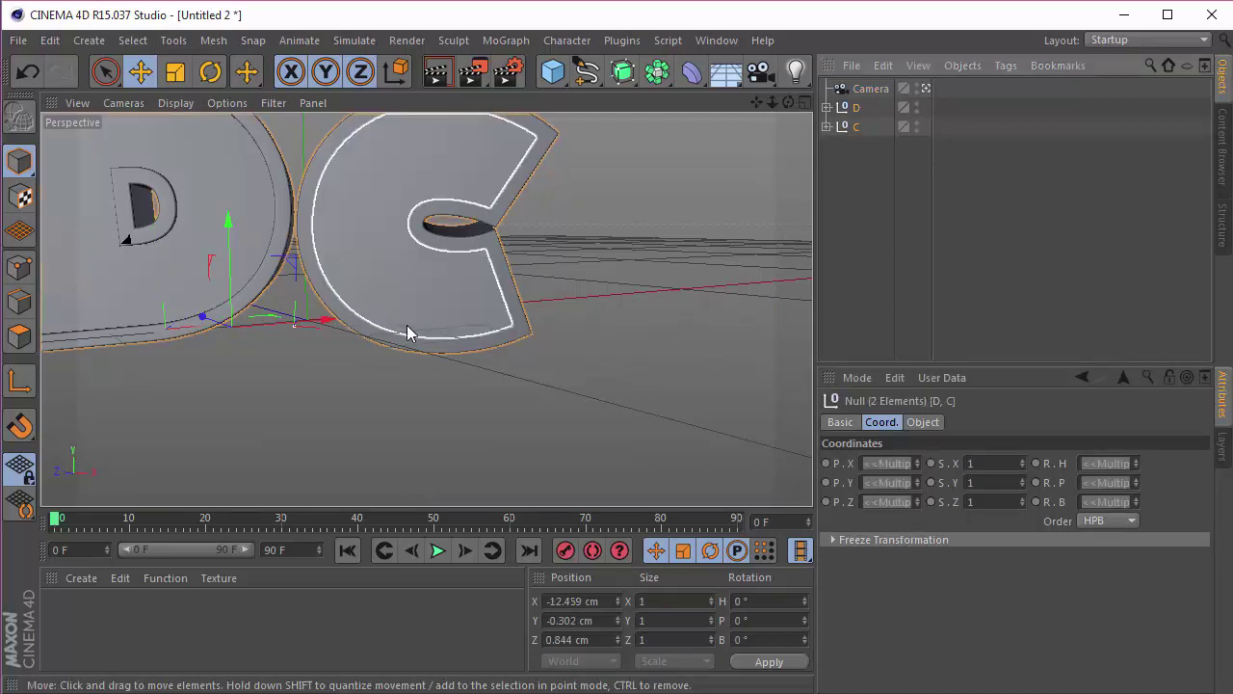
click(398, 73)
click(398, 73)
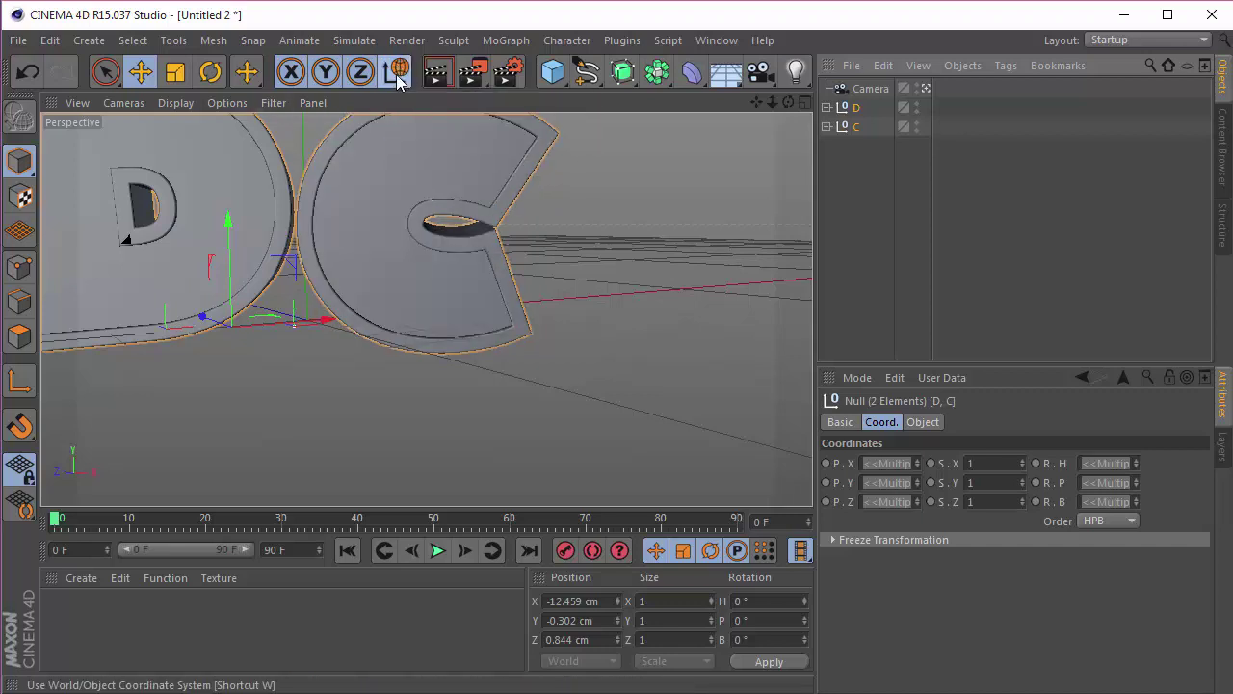
drag(313, 326, 473, 314)
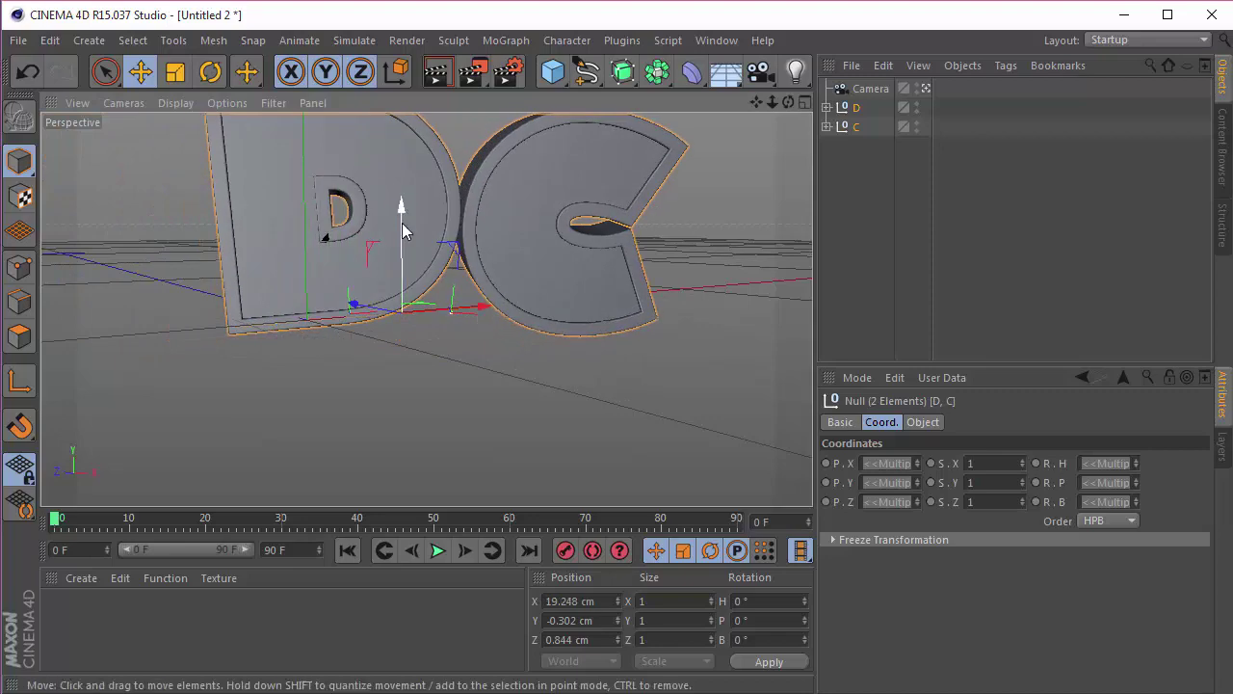
drag(401, 225, 410, 287)
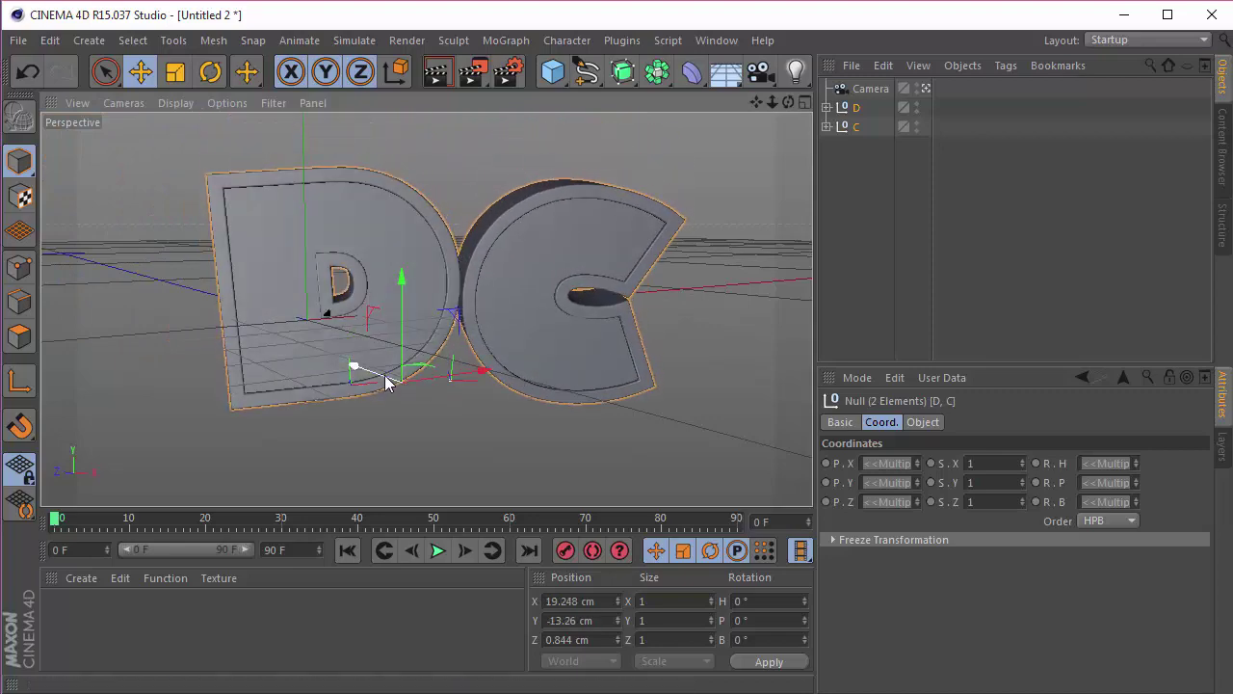
drag(385, 376, 459, 355)
drag(376, 355, 449, 356)
click(905, 306)
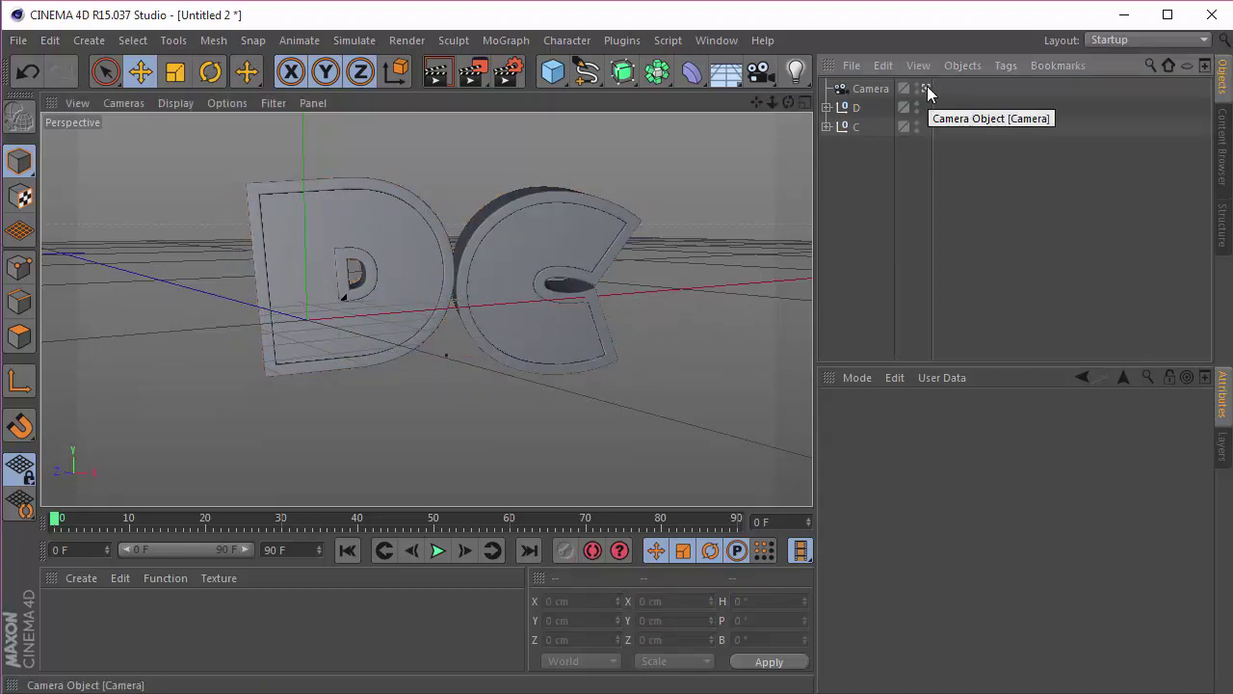
Try shifting the D and C groups together slightly back along X to about 31.9 cm.
click(849, 107)
ctrl+click(851, 129)
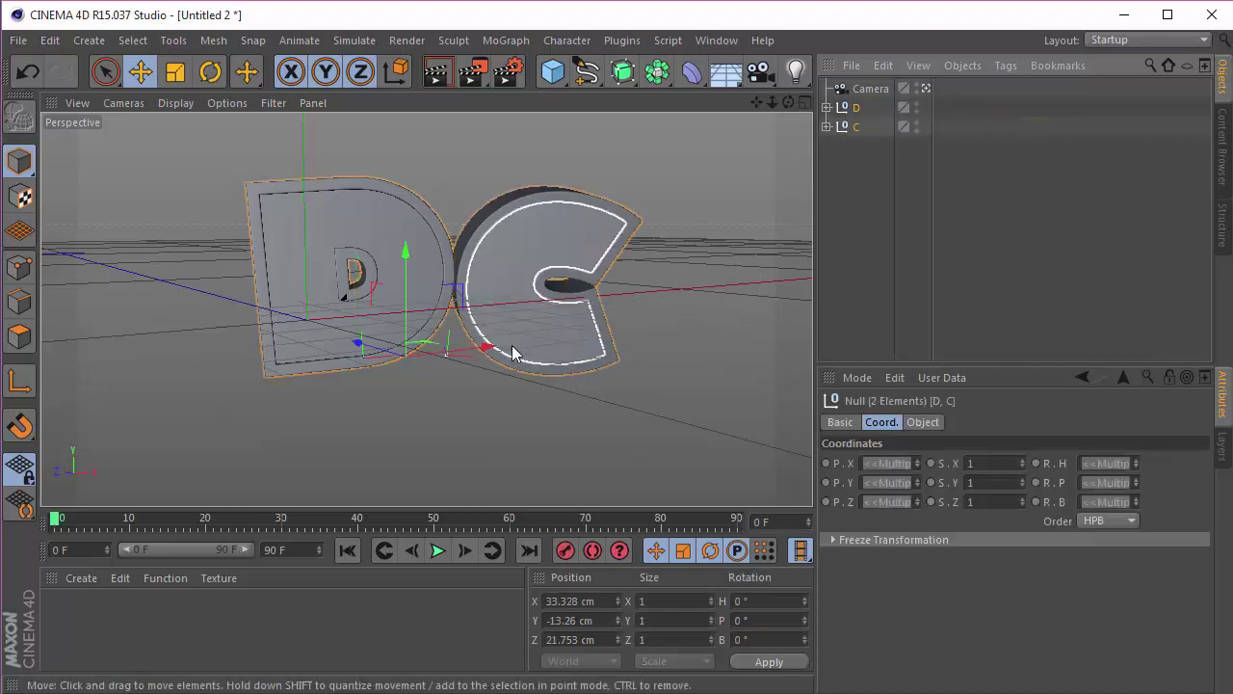
drag(510, 350, 479, 352)
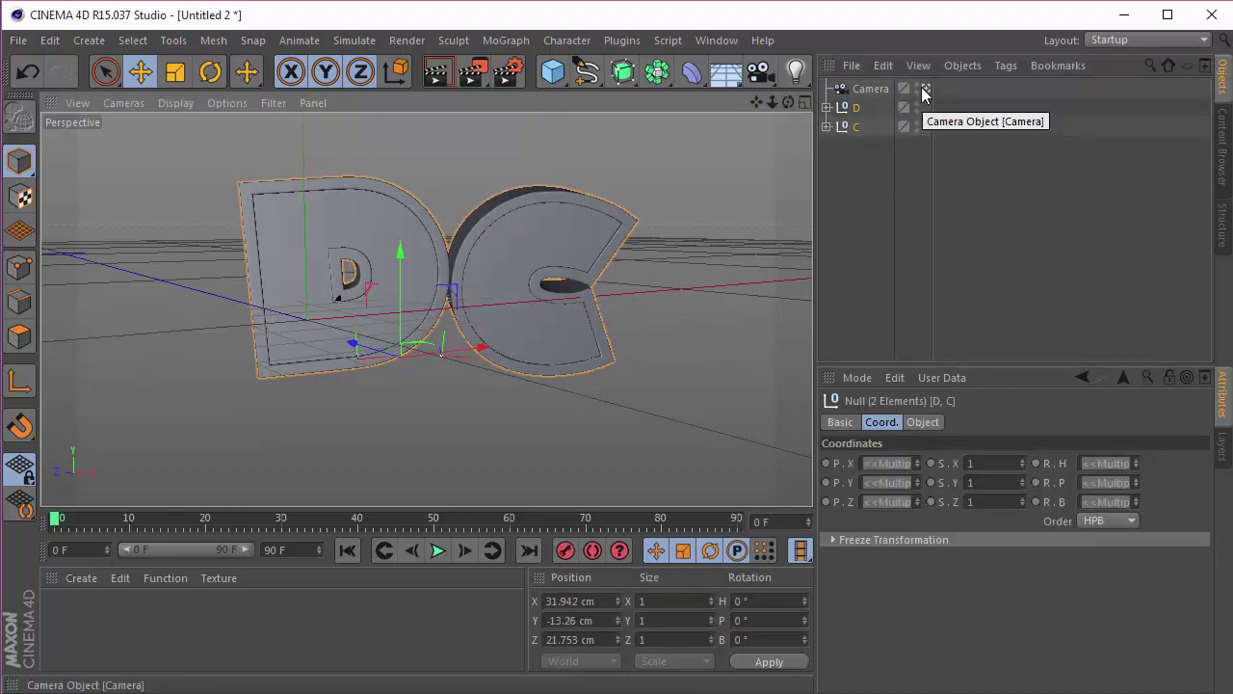
click(885, 155)
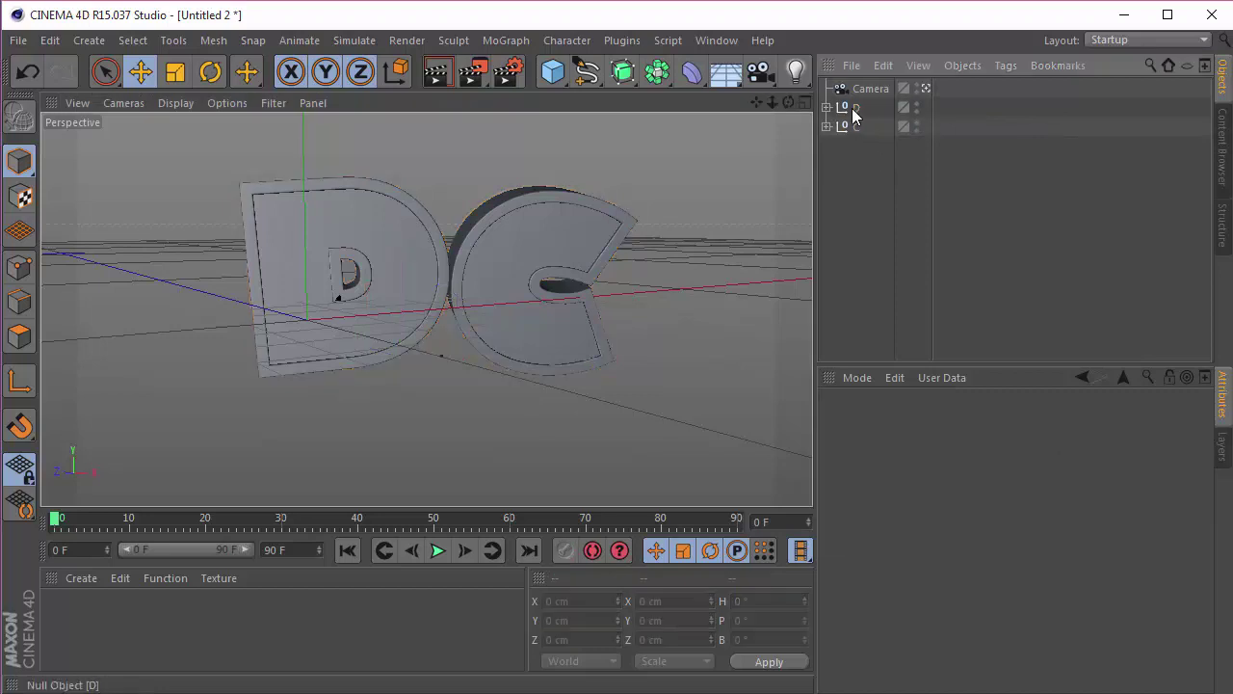
Undo all the joint moves of the D and C groups made after positioning the camera.
click(851, 108)
ctrl+click(853, 127)
key(ctrl+z)
key(ctrl+z)
key(ctrl+z)
key(ctrl+z)
key(ctrl+z)
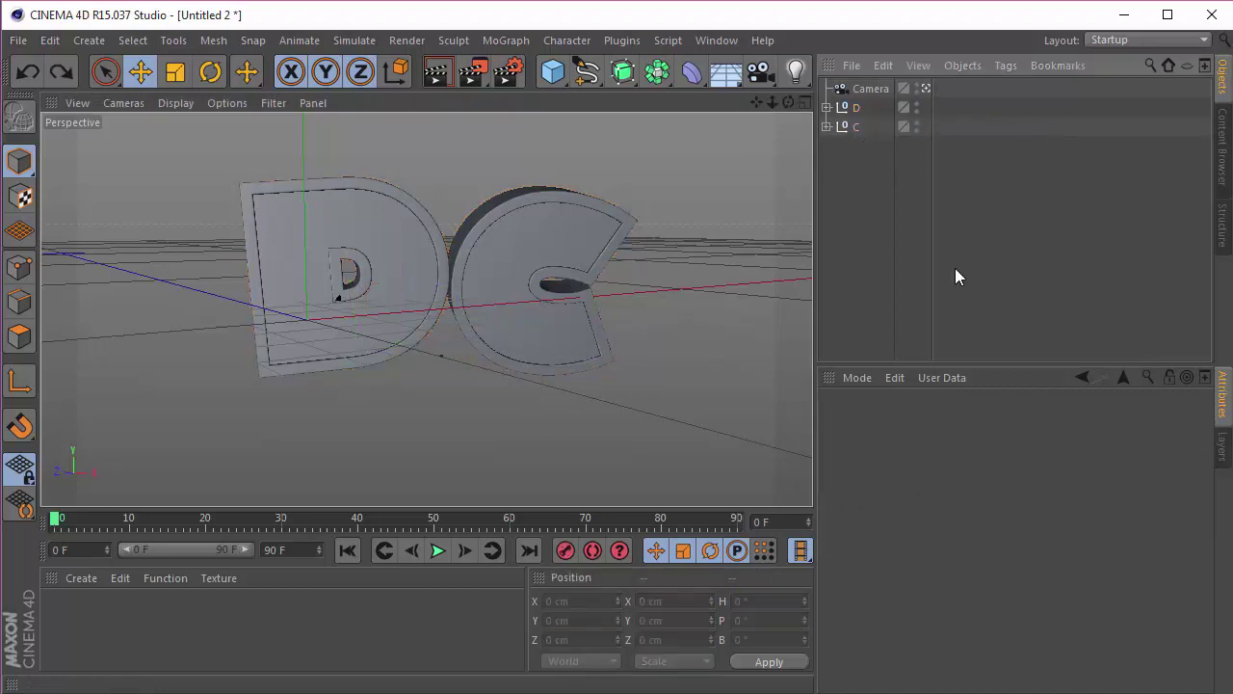
key(ctrl+z)
key(ctrl+z)
key(ctrl+z)
key(ctrl+z)
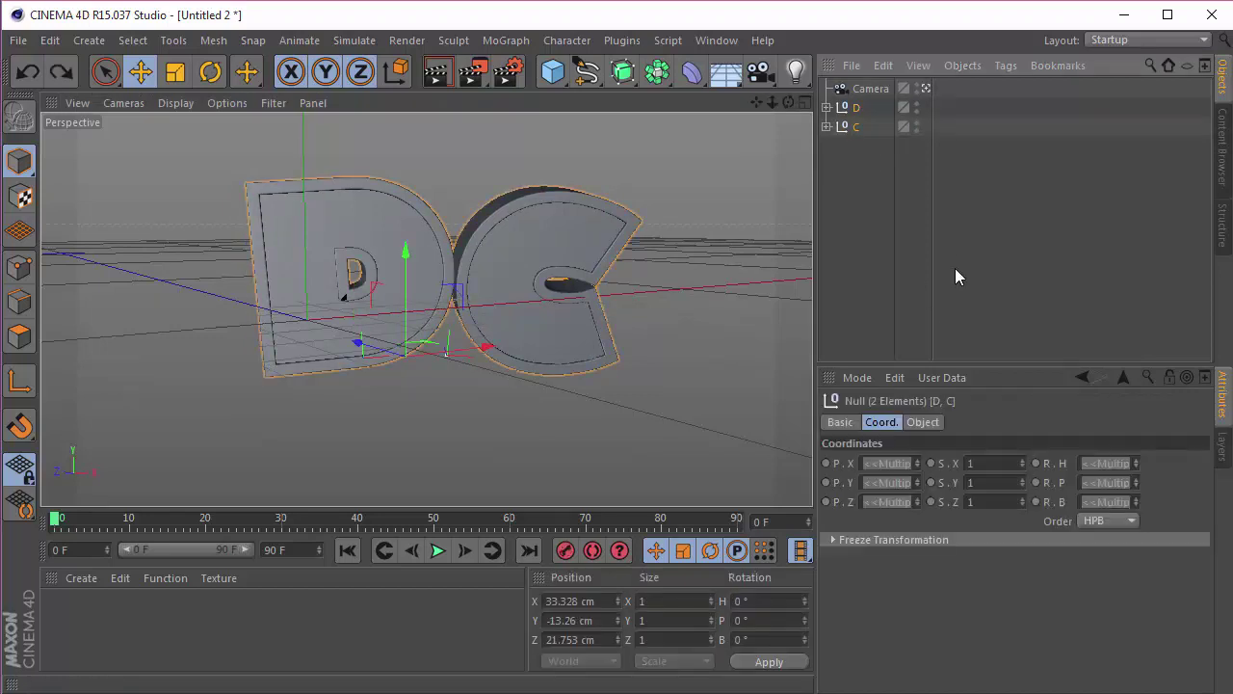
key(ctrl+z)
key(ctrl+z)
key(ctrl+z)
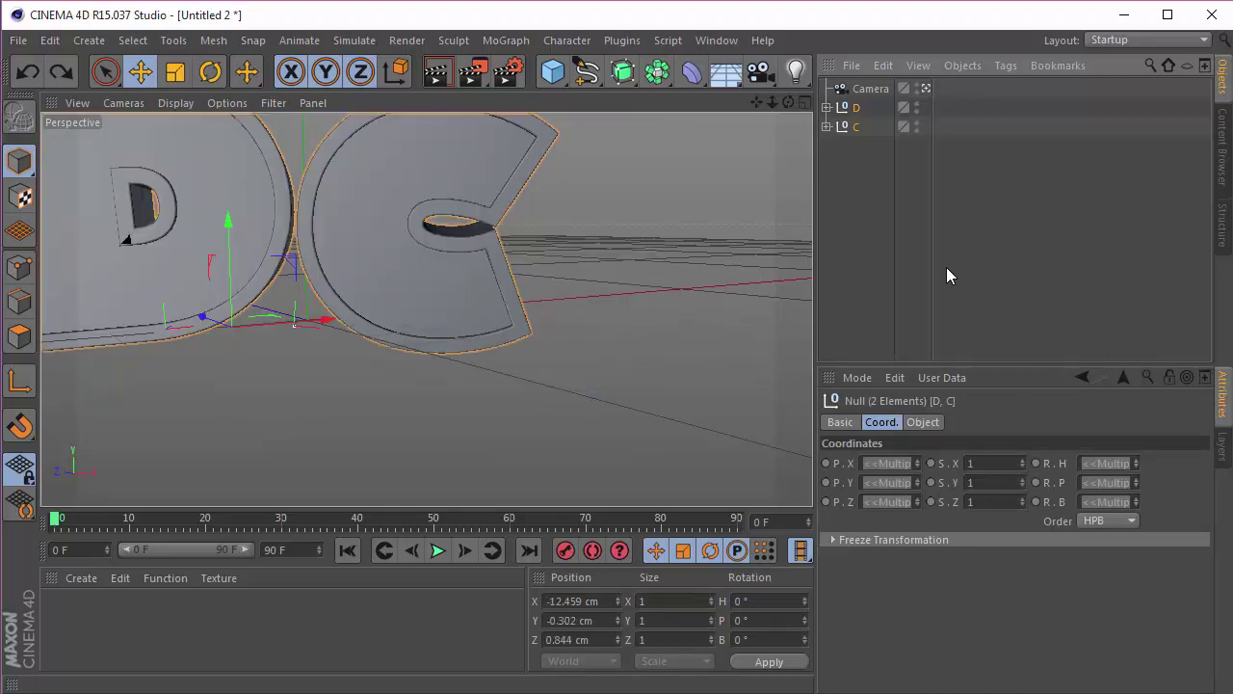
Reposition the camera to about X -94.5, Y 31.8 and Z -133.7 cm so both letters sit centred in the frame.
click(280, 307)
click(867, 89)
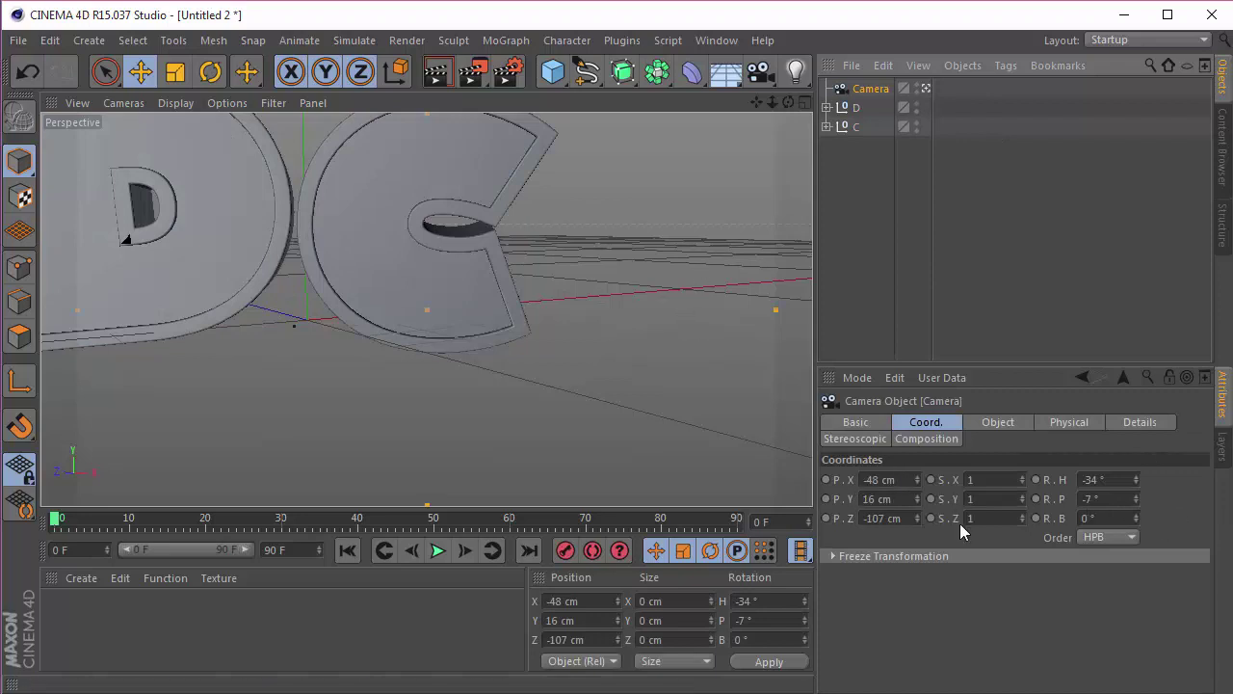
drag(916, 487, 915, 532)
click(917, 495)
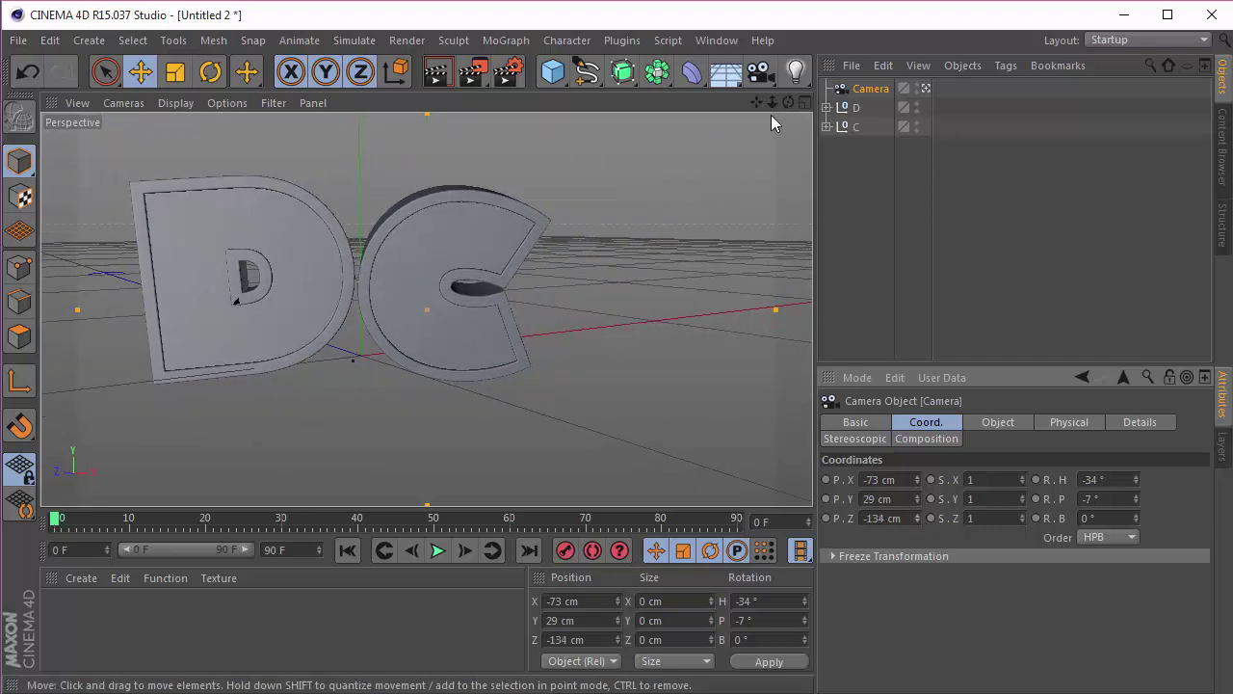
drag(763, 106, 932, 270)
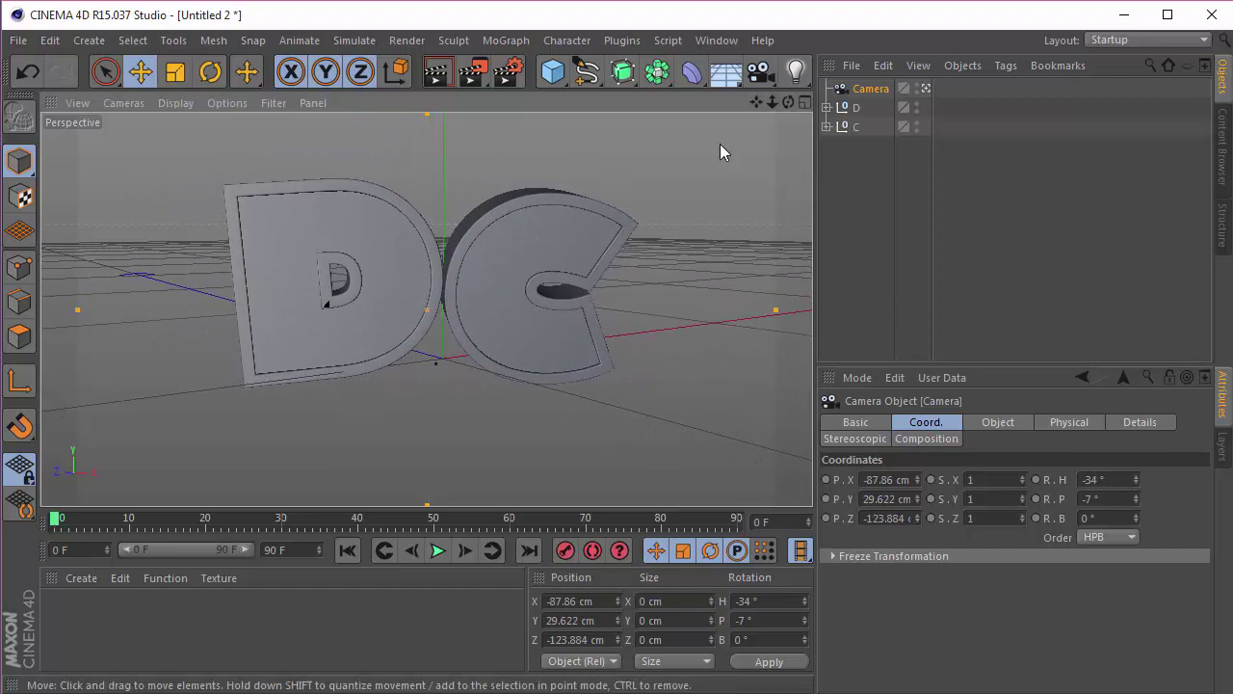
mouse_move(772, 102)
mouse_down()
mouse_move(779, 128)
mouse_move(774, 112)
mouse_move(758, 117)
mouse_up()
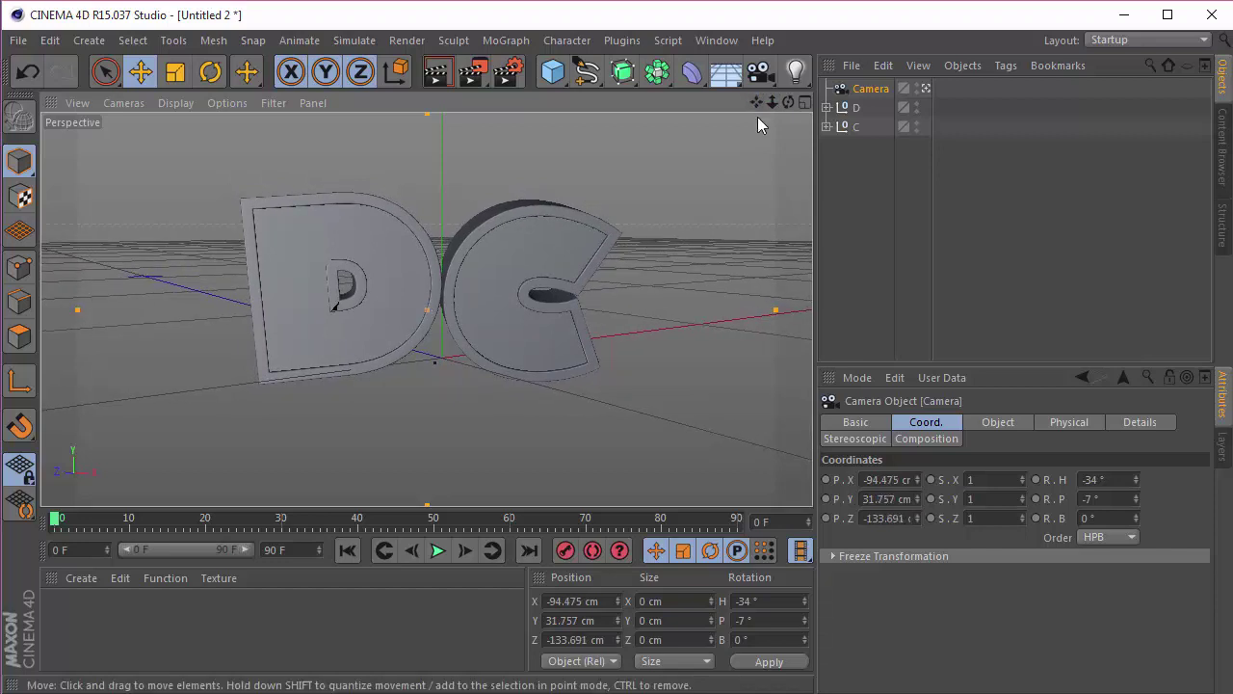
click(757, 117)
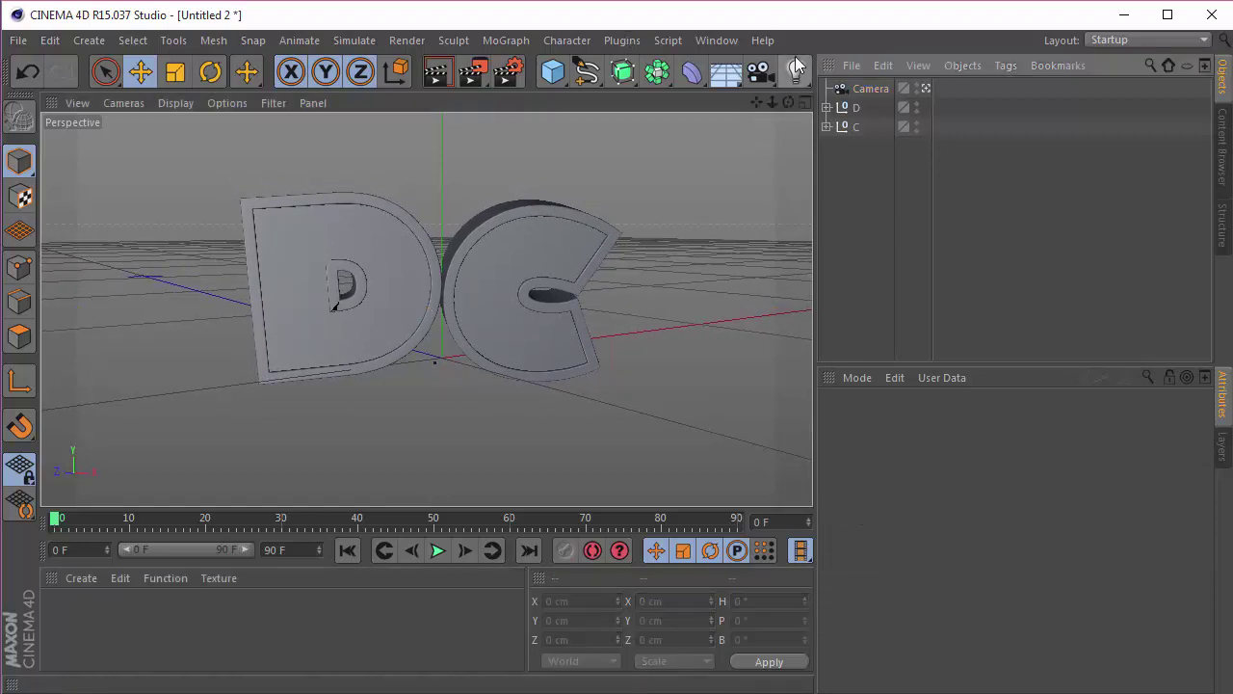
Add a Sky object and create a new material with only its Luminance channel enabled.
click(723, 77)
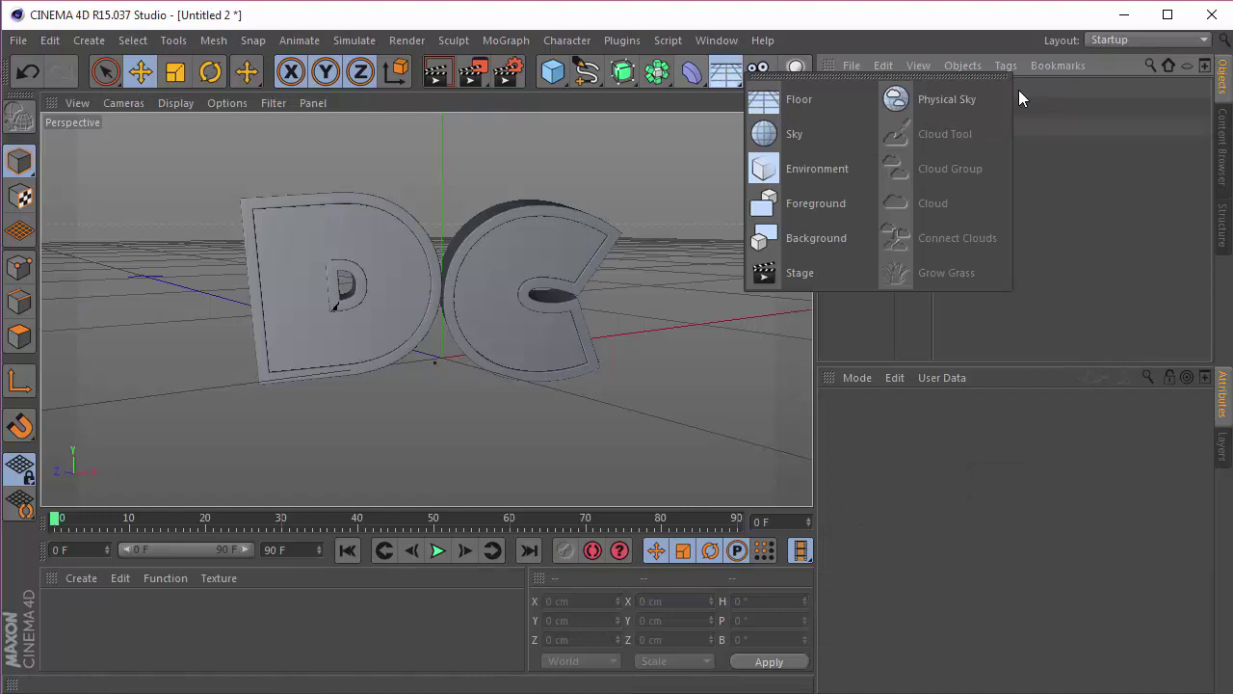
click(835, 129)
double_click(170, 624)
double_click(62, 611)
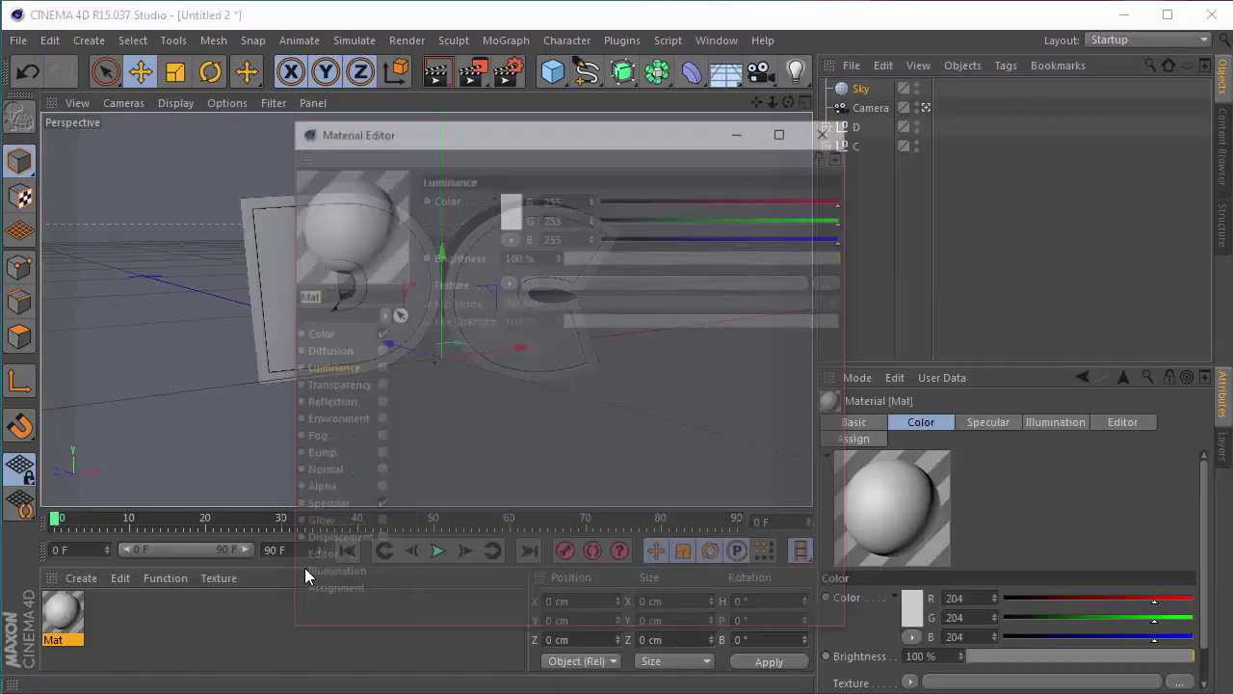
click(379, 507)
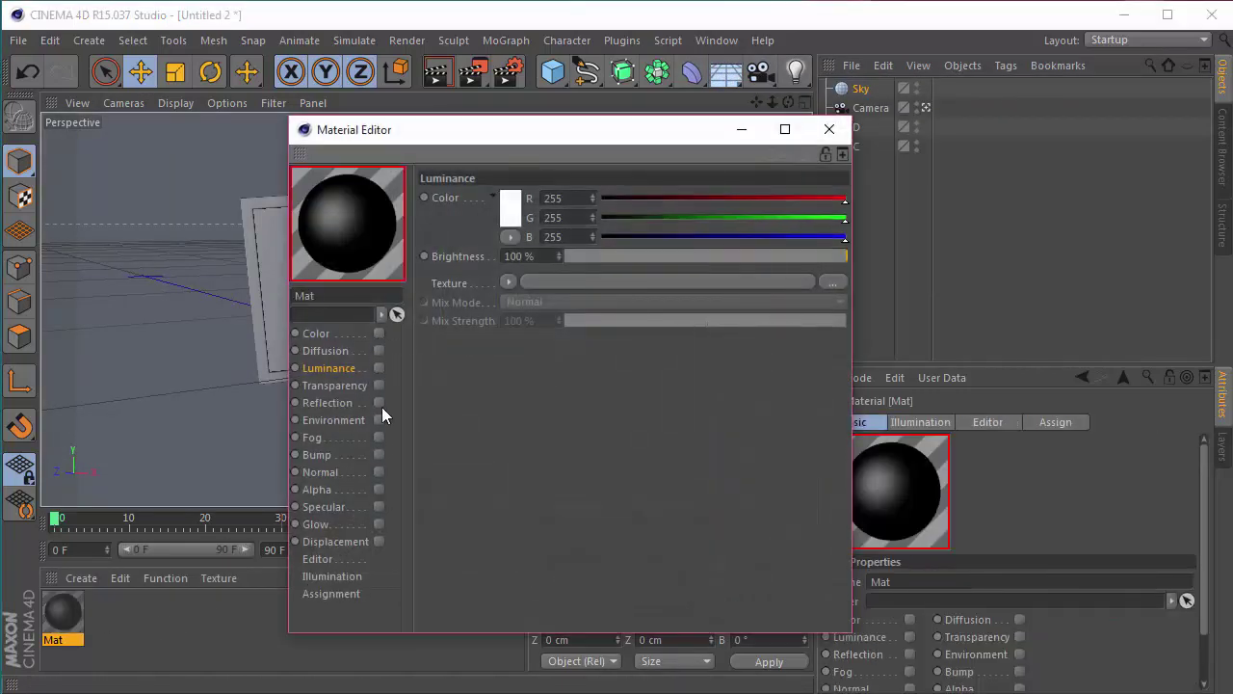
click(379, 369)
Load a Gradient shader into the material's luminance texture and set its type to 2D - V.
click(509, 284)
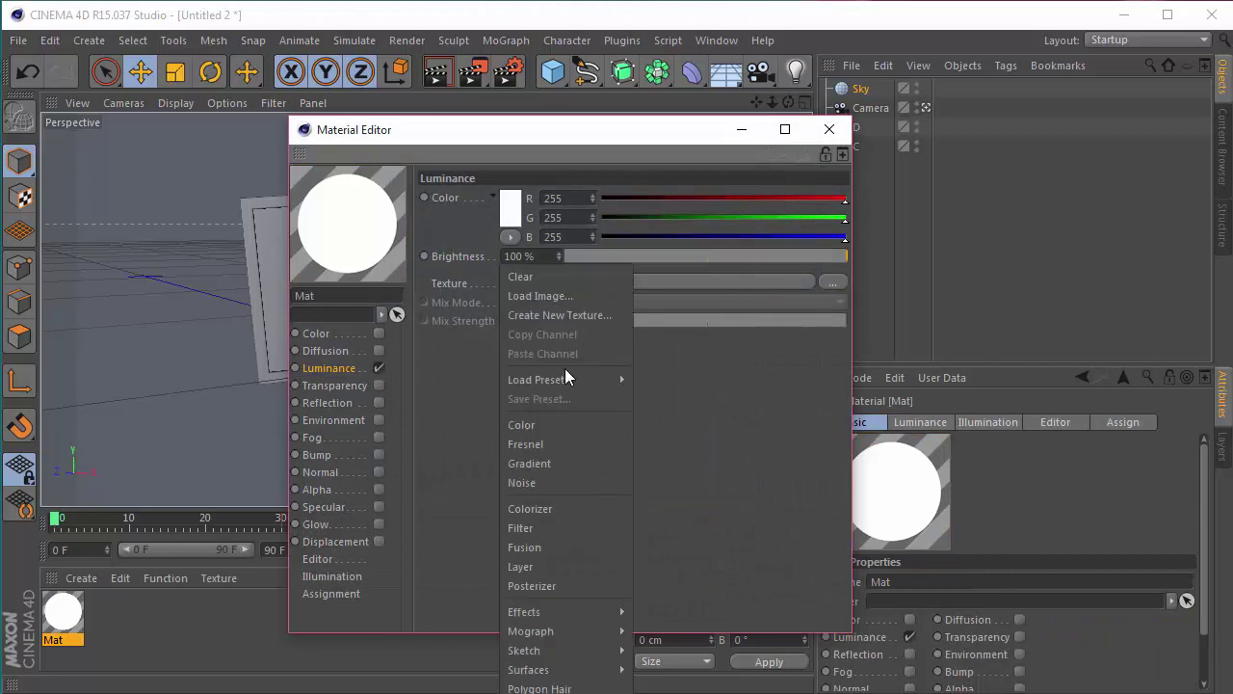
click(573, 459)
click(513, 320)
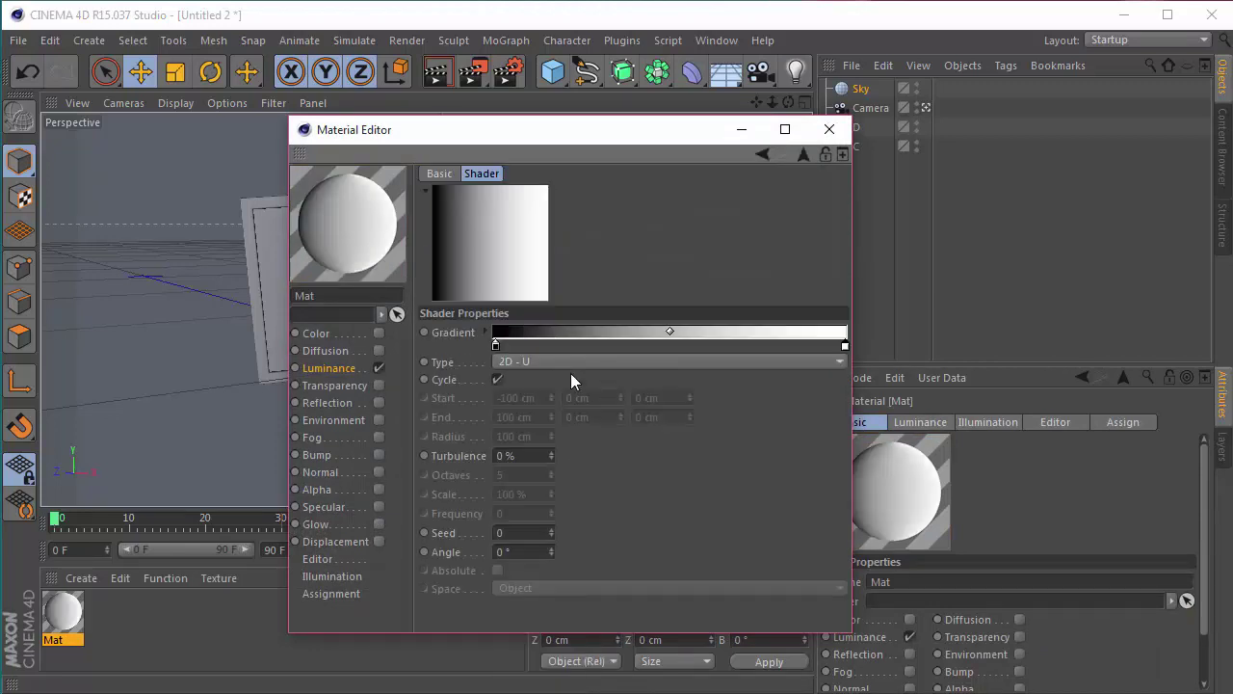
click(597, 363)
click(578, 400)
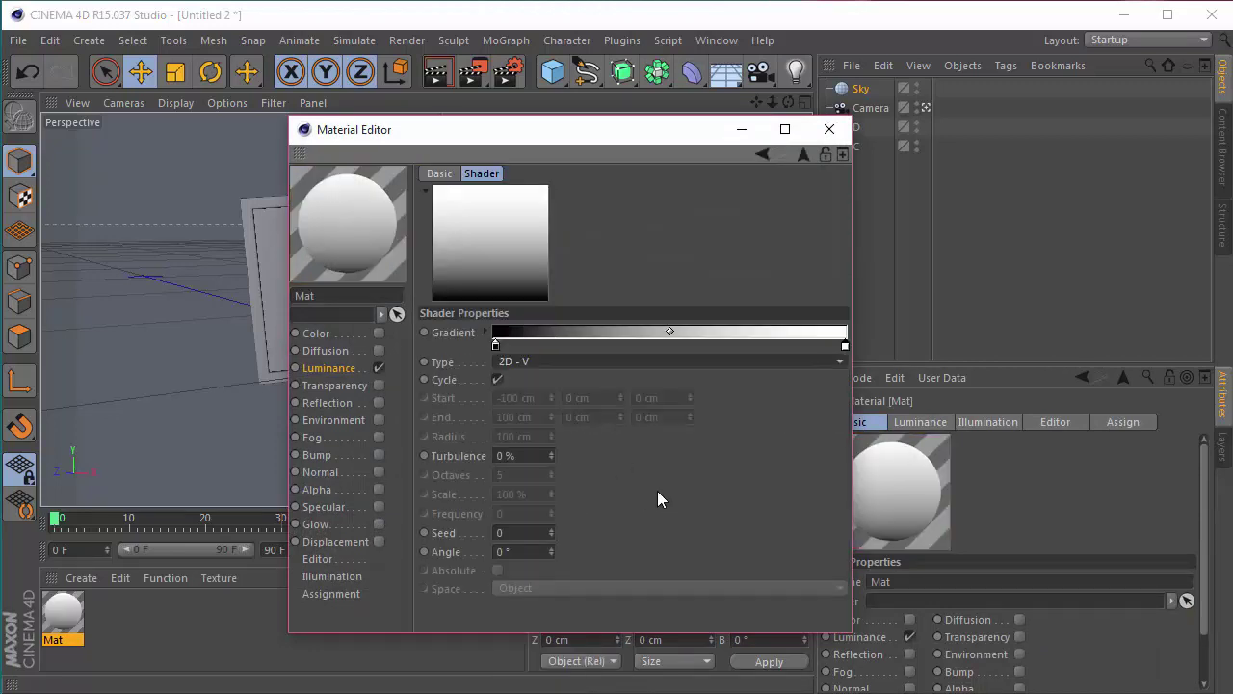
click(828, 130)
Apply the gradient material to the sky and give the sky a Compositing tag with Cast Shadows and Receive Shadows turned off.
drag(63, 615, 155, 558)
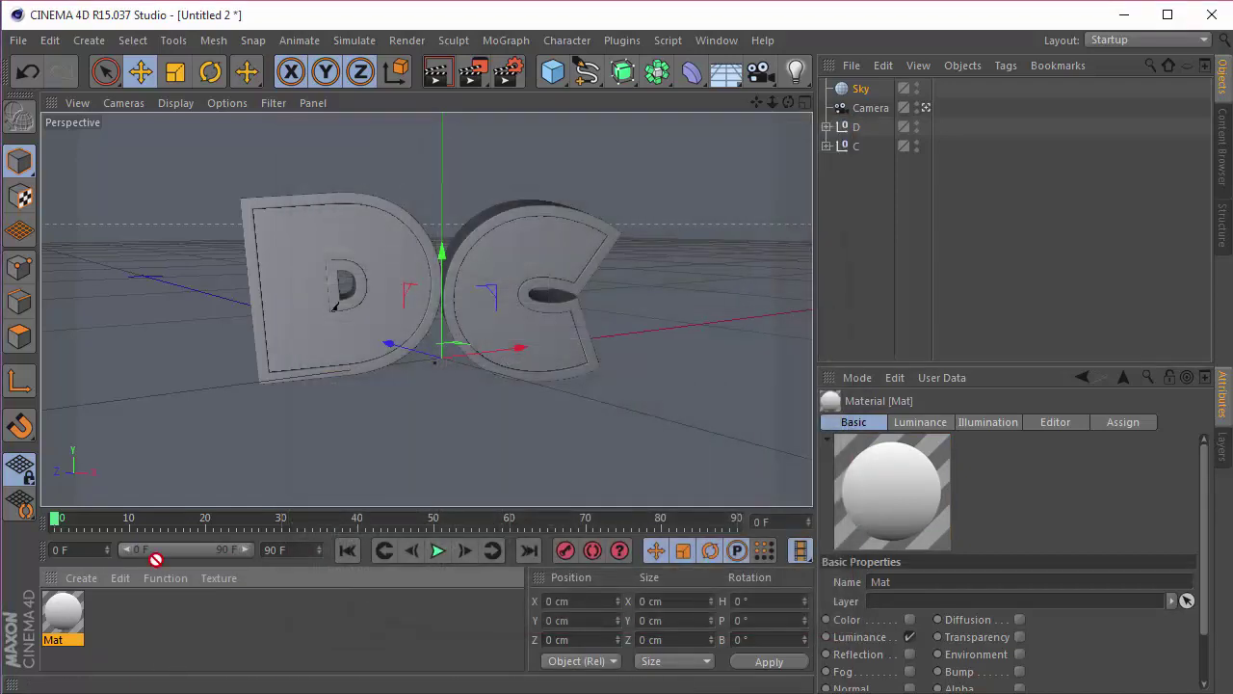
drag(872, 108, 863, 89)
right_click(862, 88)
mouse_move(909, 25)
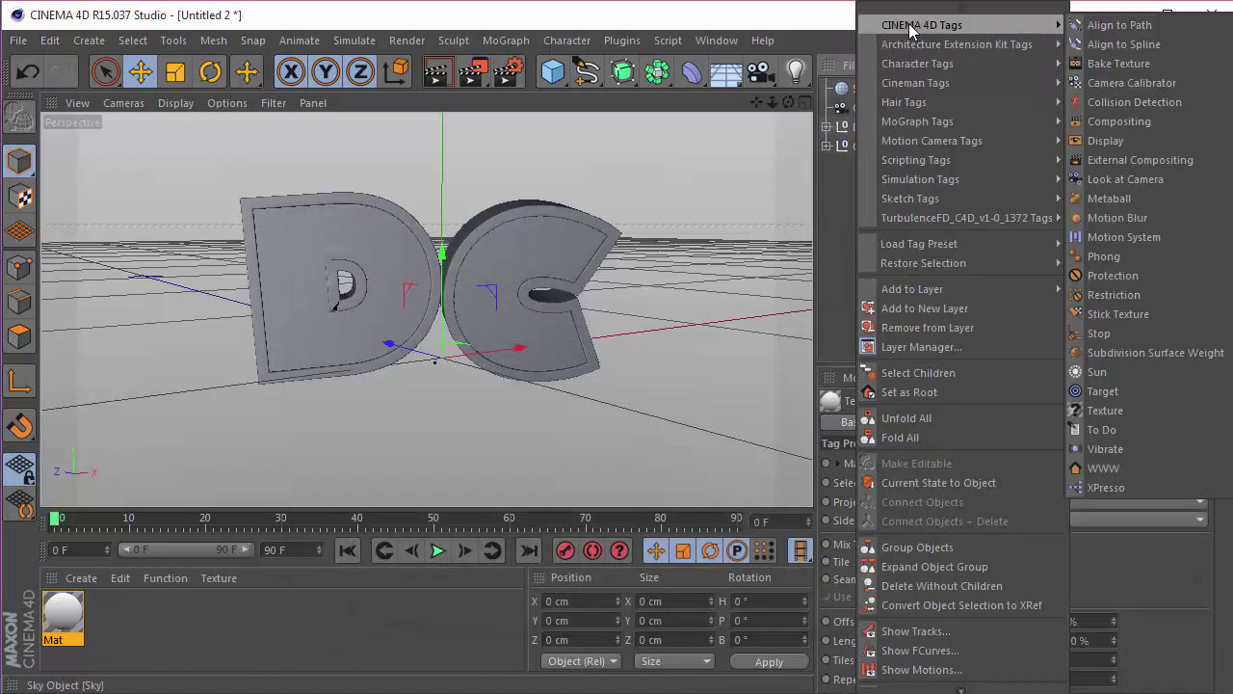
click(1126, 121)
click(928, 463)
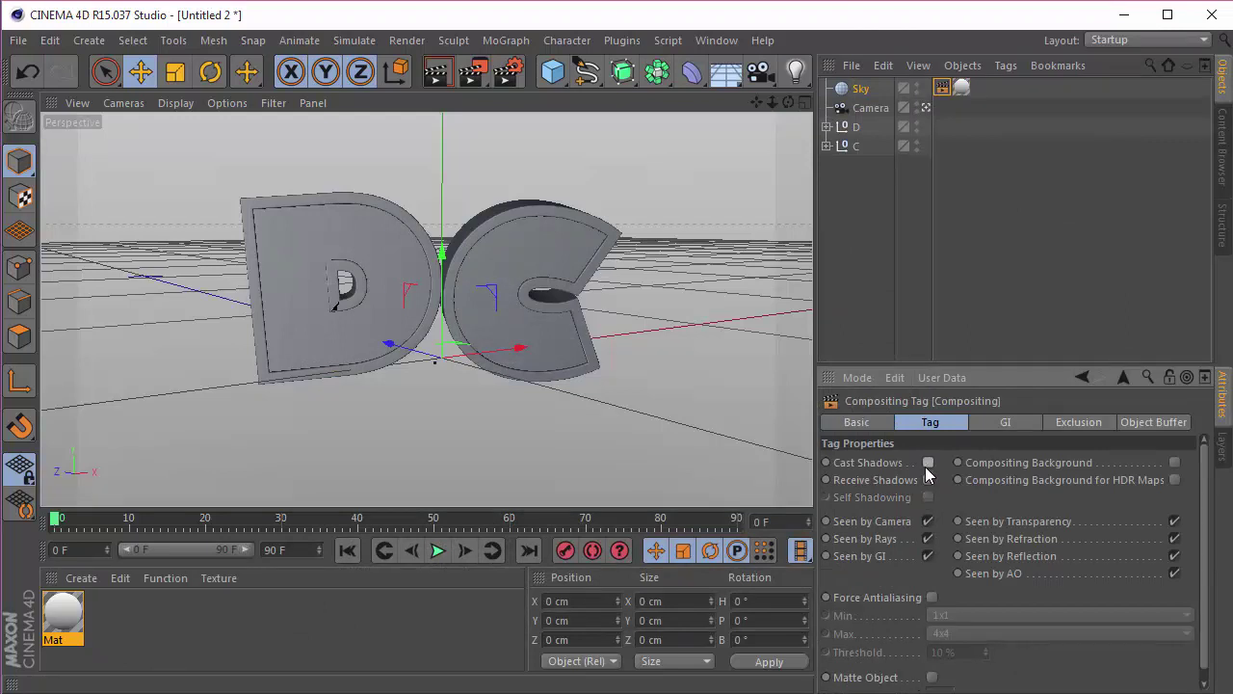
click(928, 479)
click(870, 229)
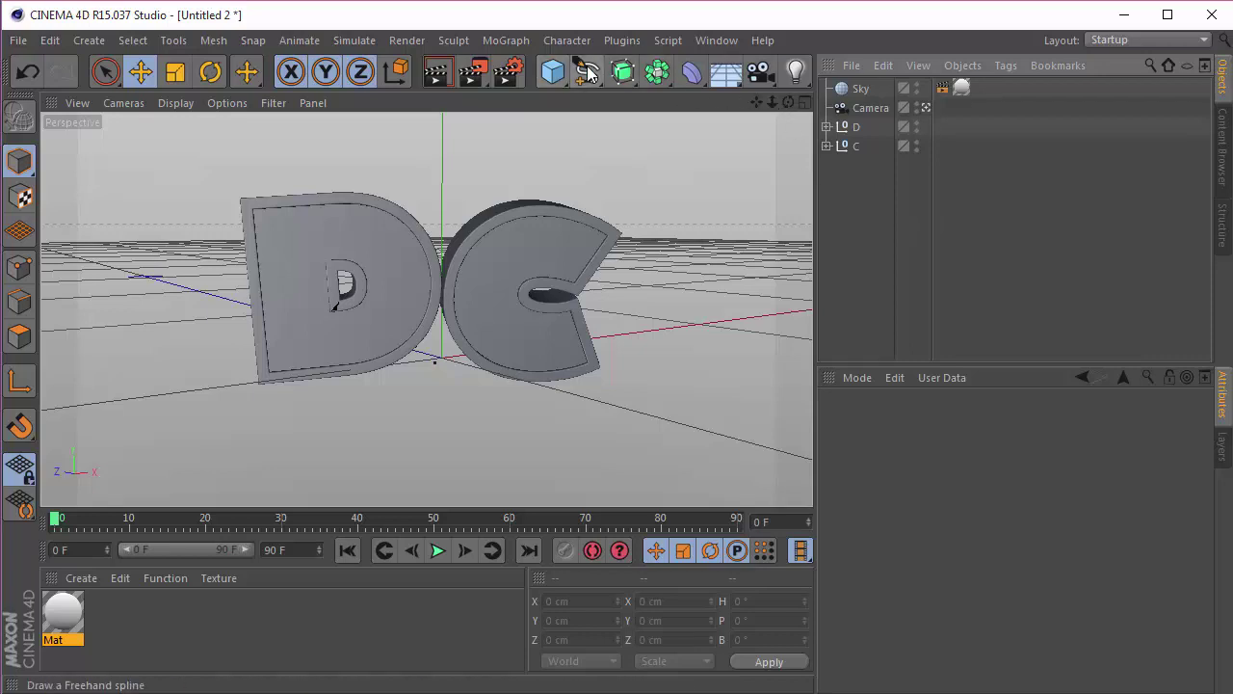
Add a Light and a Plane object to the scene.
click(796, 71)
click(585, 71)
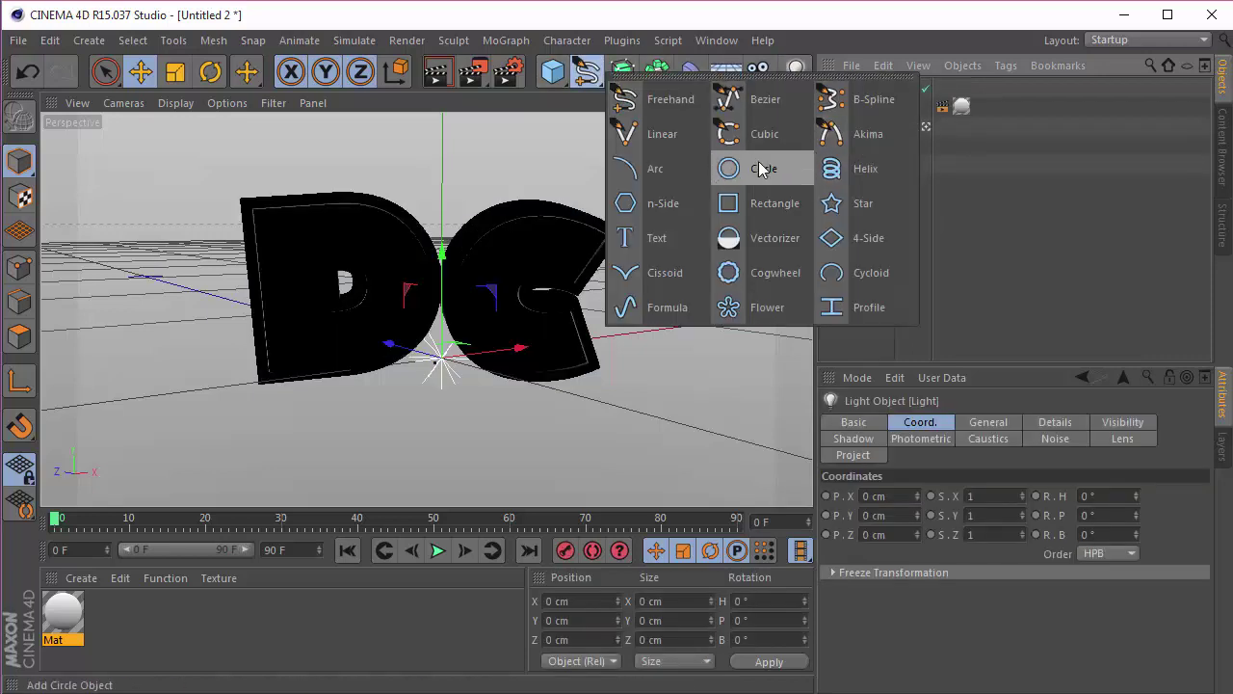
click(552, 72)
click(733, 135)
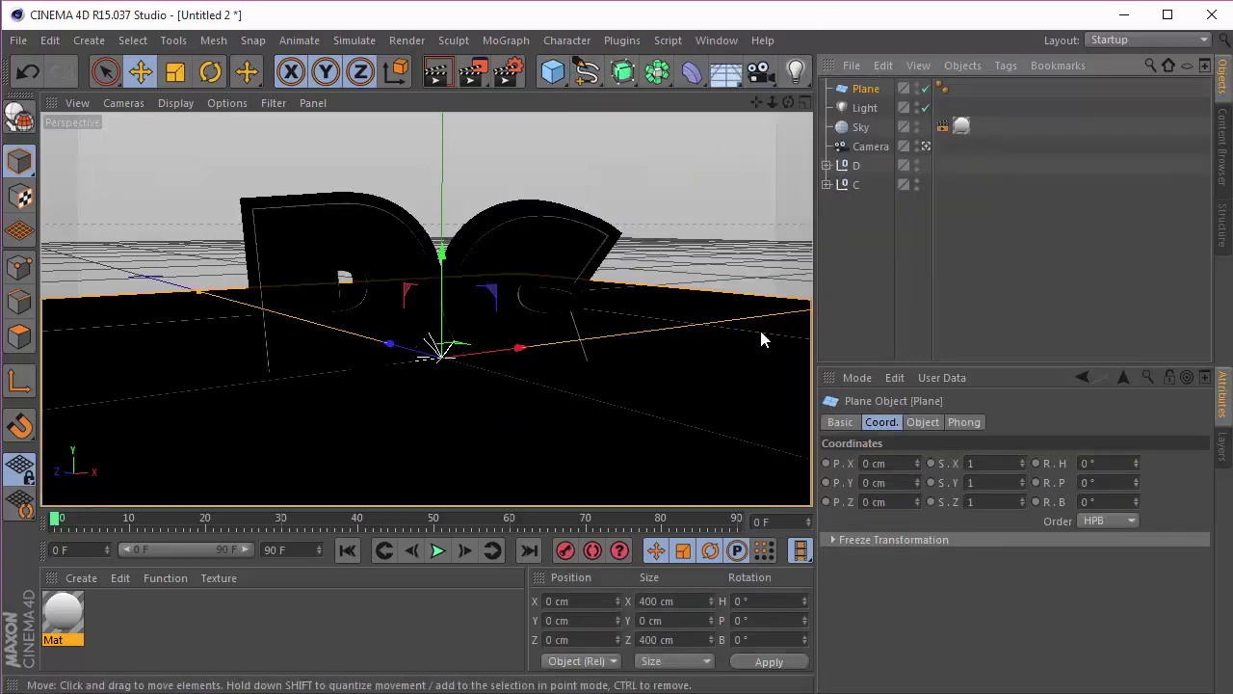
Leave the camera view and set the plane's width and height to 100 cm each.
click(926, 147)
scroll(674, 212, down, 1)
scroll(427, 309, down, 5)
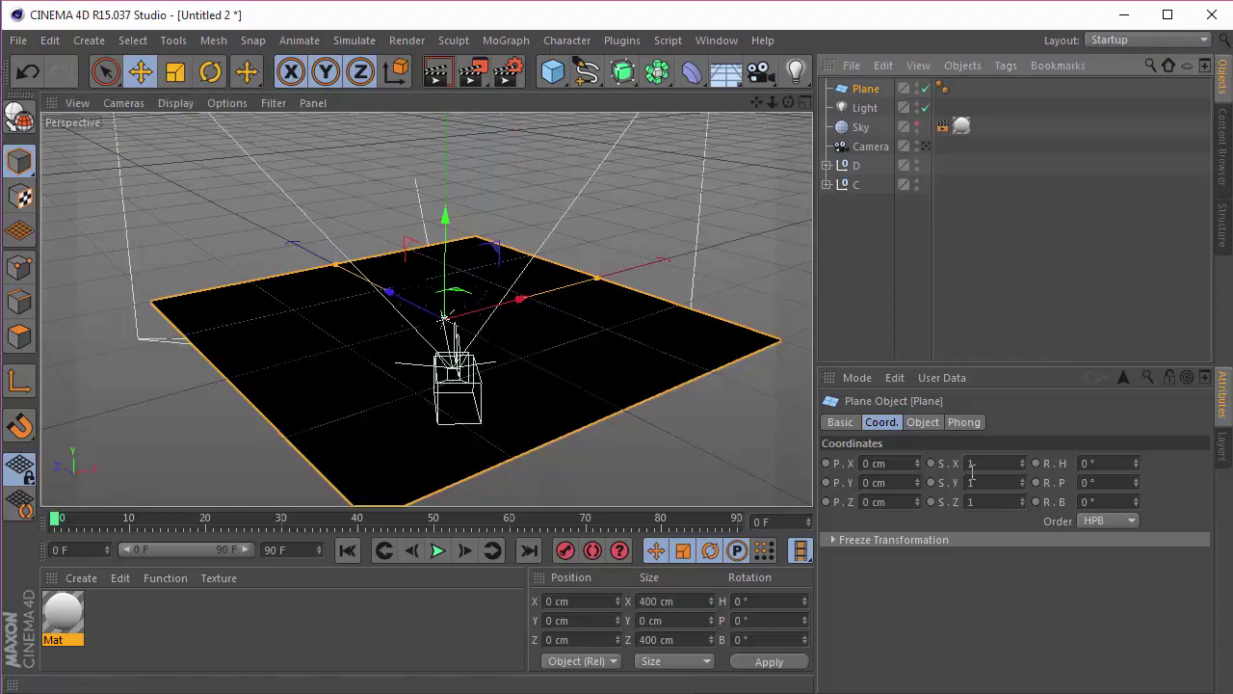
click(929, 423)
click(979, 464)
text(100)
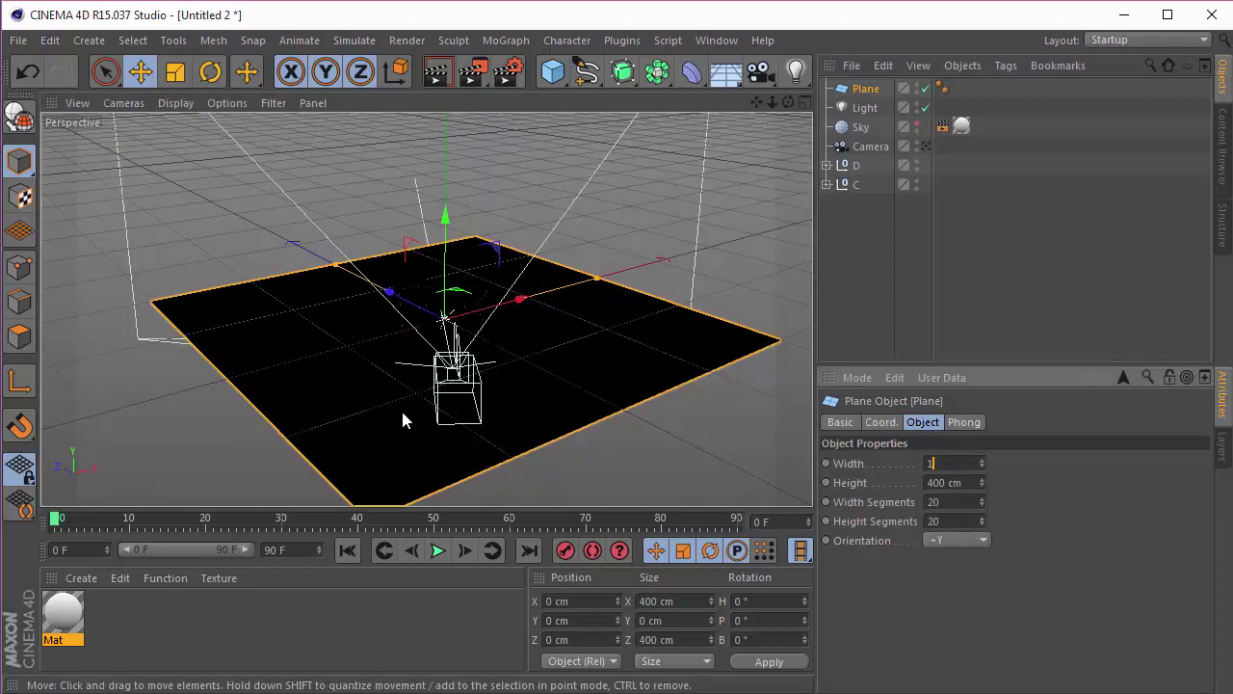
key(Tab)
text(100)
key(Return)
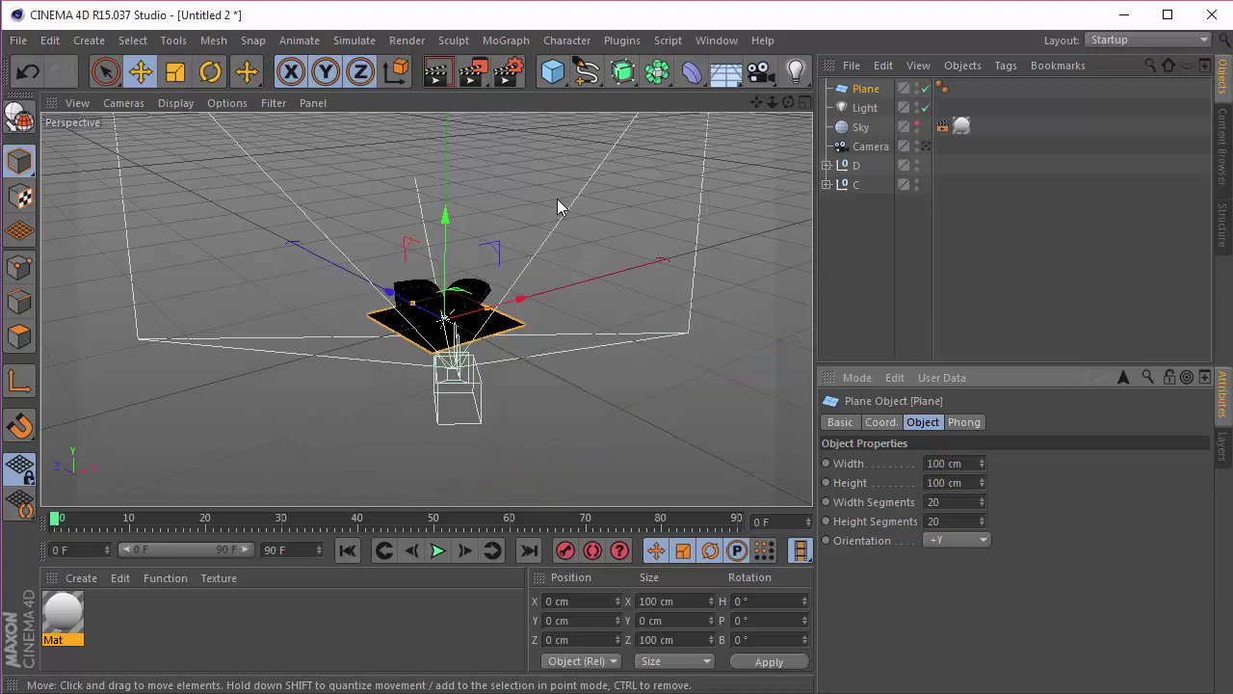
Reduce the plane to 1 width segment and 1 height segment, and make it a child of the light.
alt+drag(382, 369, 655, 201)
click(939, 502)
text(1)
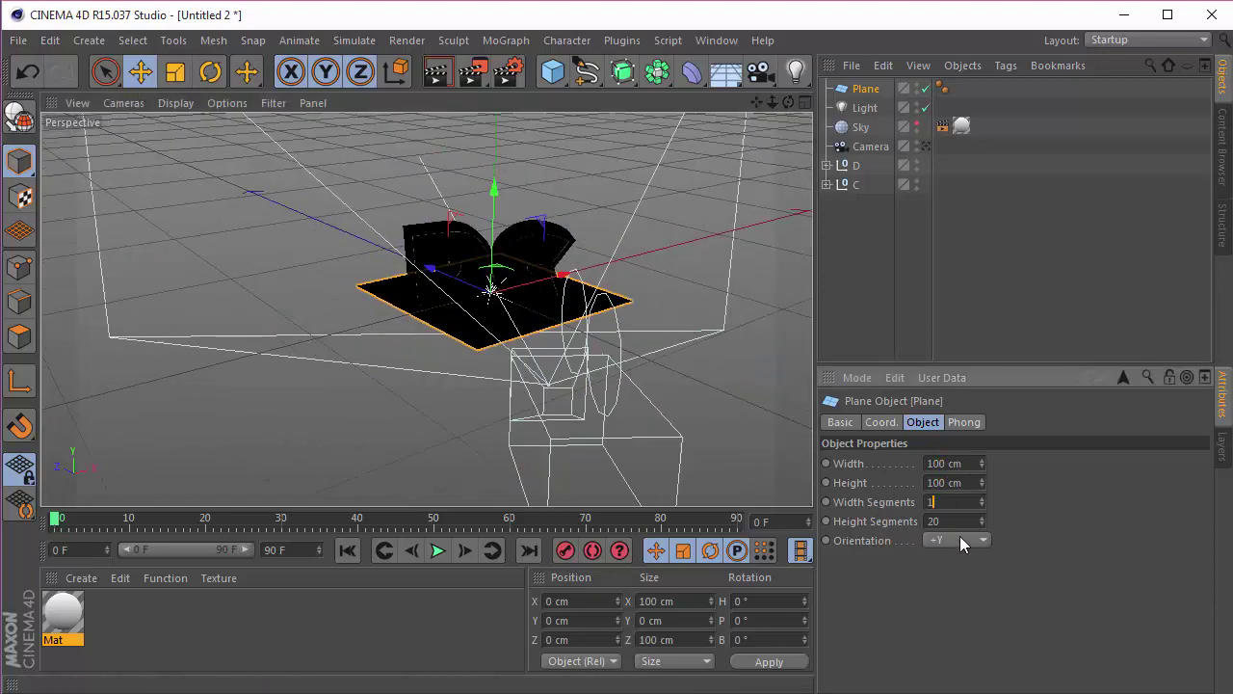
text(1)
key(Return)
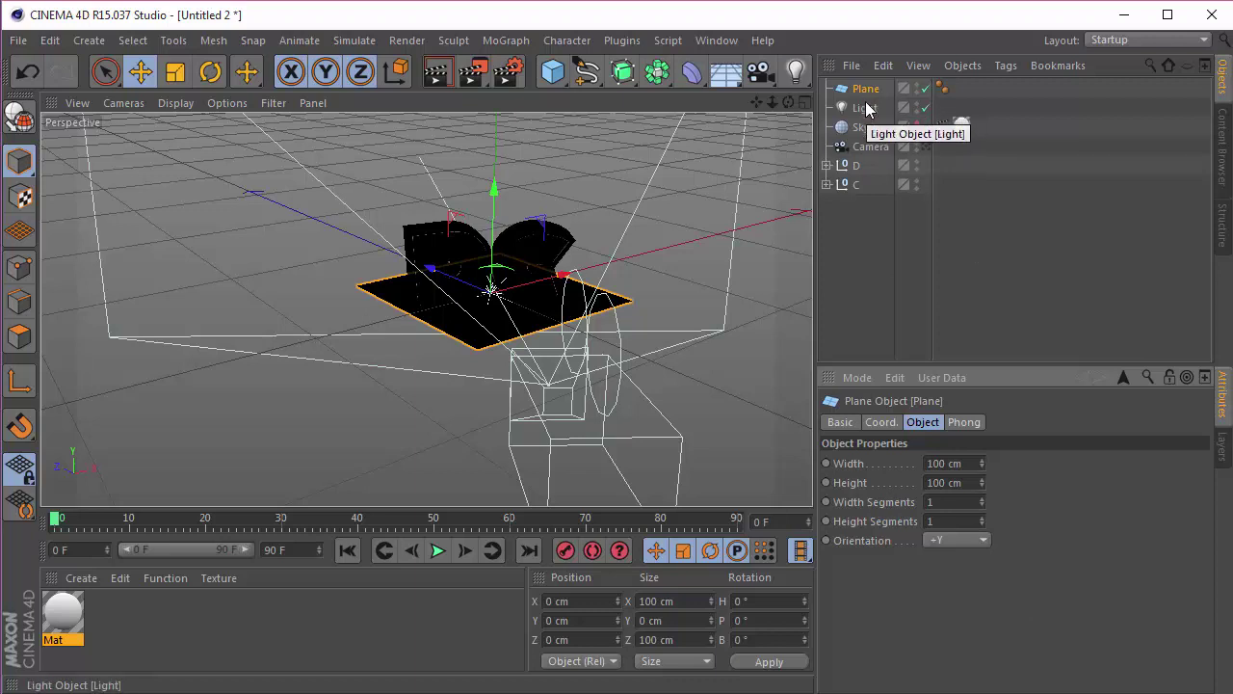
drag(865, 90, 868, 107)
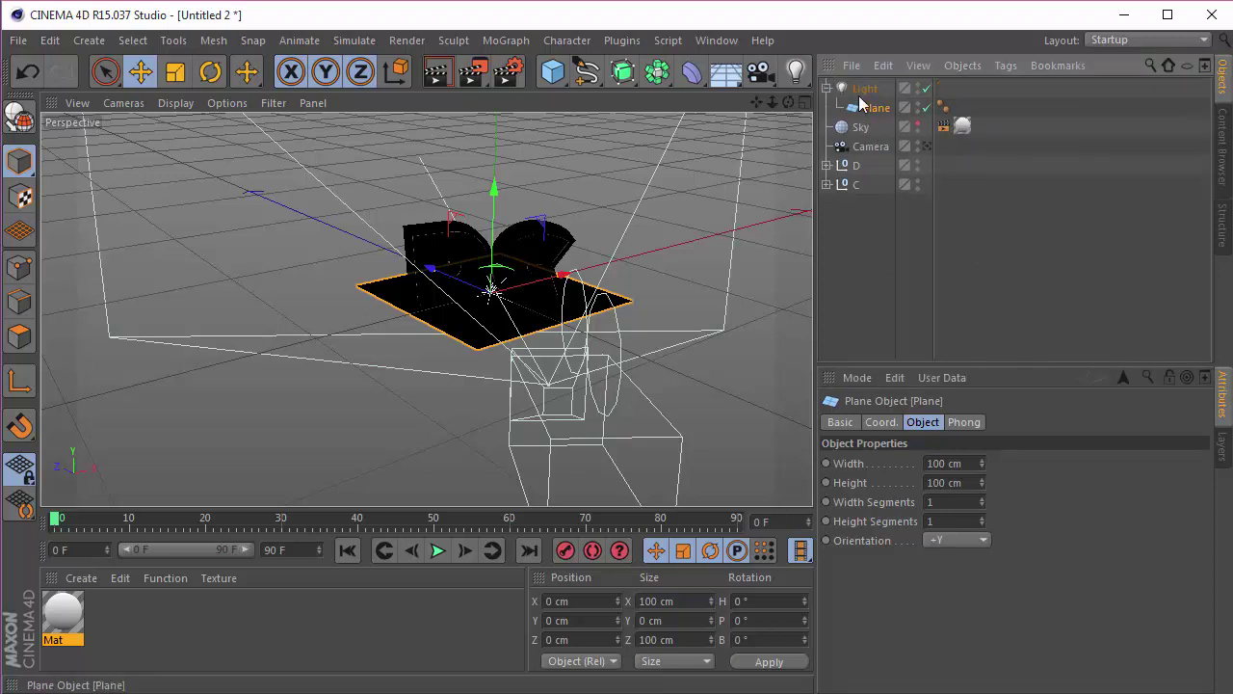
Set the light's position to X -5 cm, Y 102 cm and Z -3 cm.
click(835, 94)
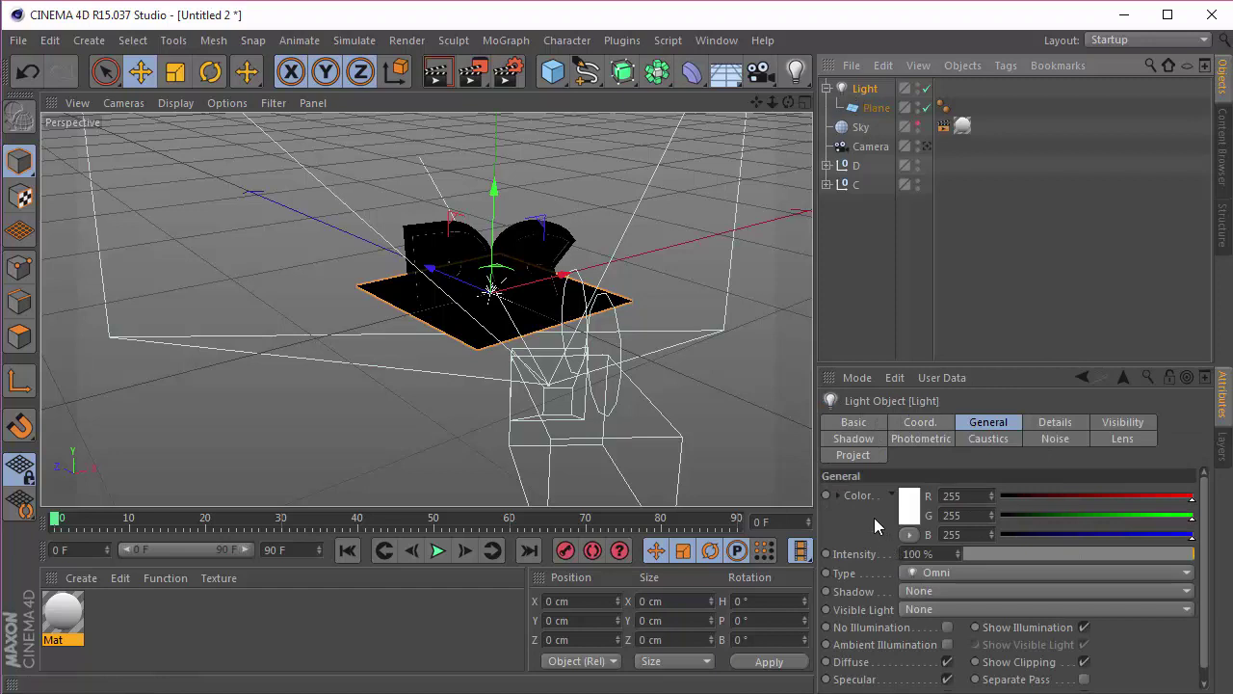
click(922, 423)
click(902, 496)
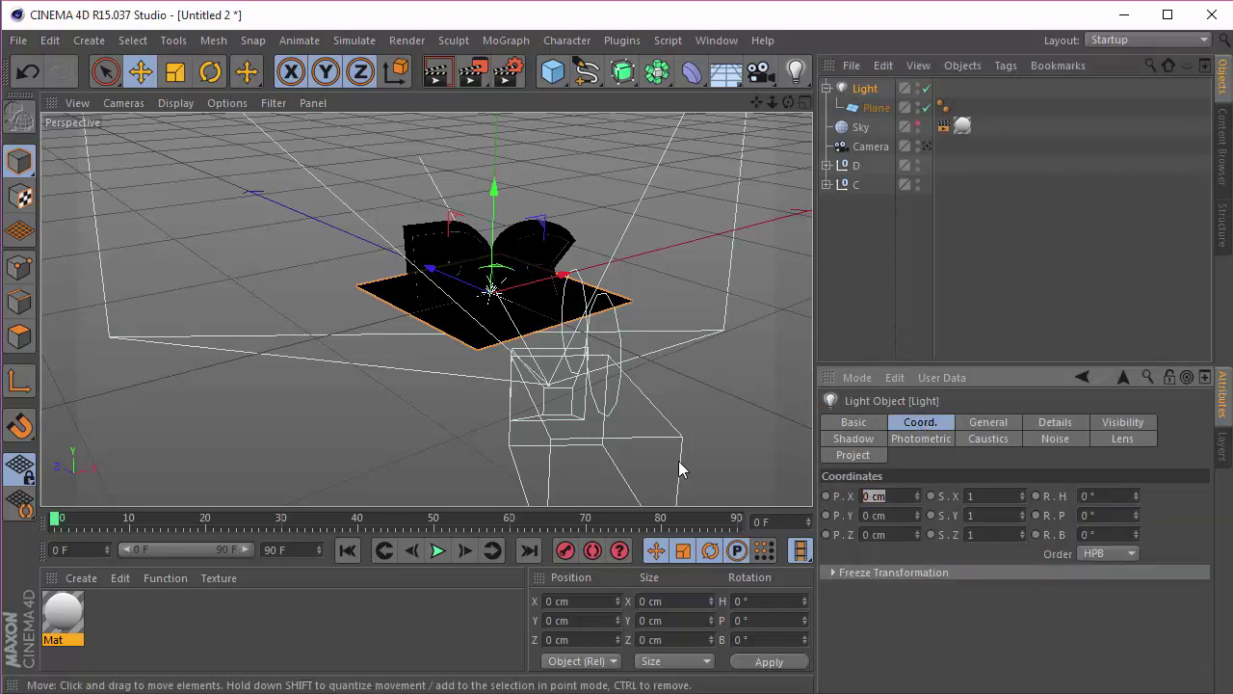
key(BackSpace)
text(-5)
key(Return)
click(906, 515)
text(102)
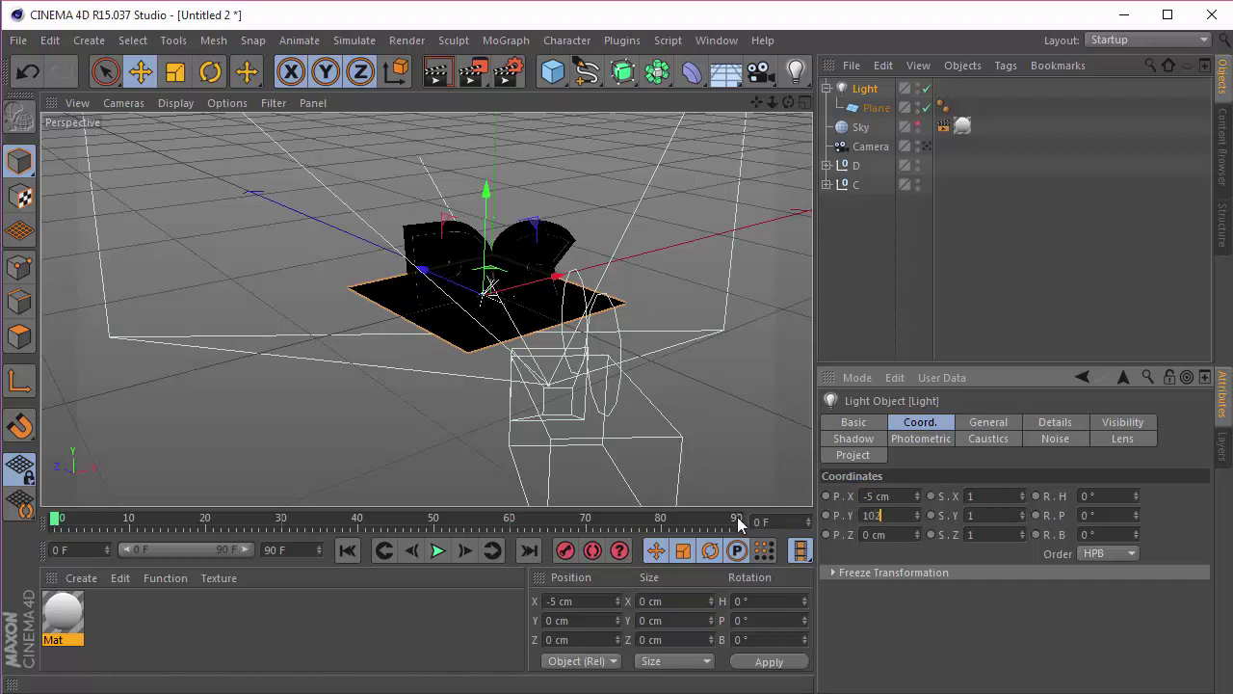
key(Return)
key(Tab)
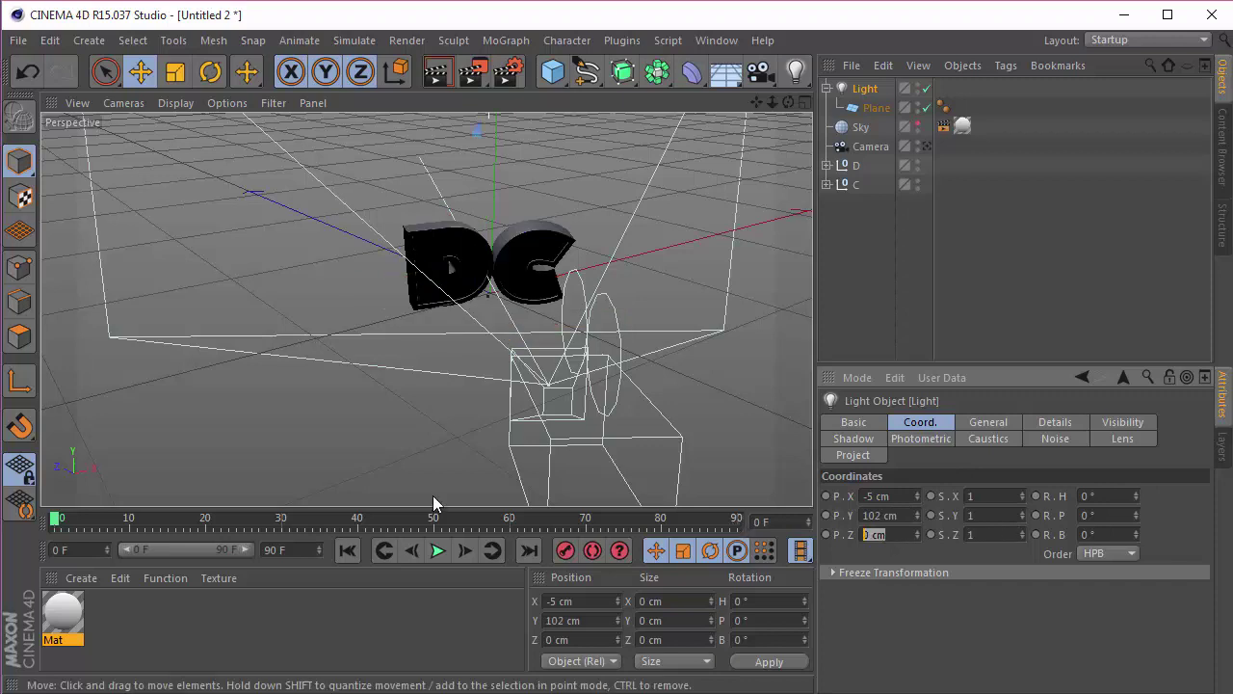
text(-3)
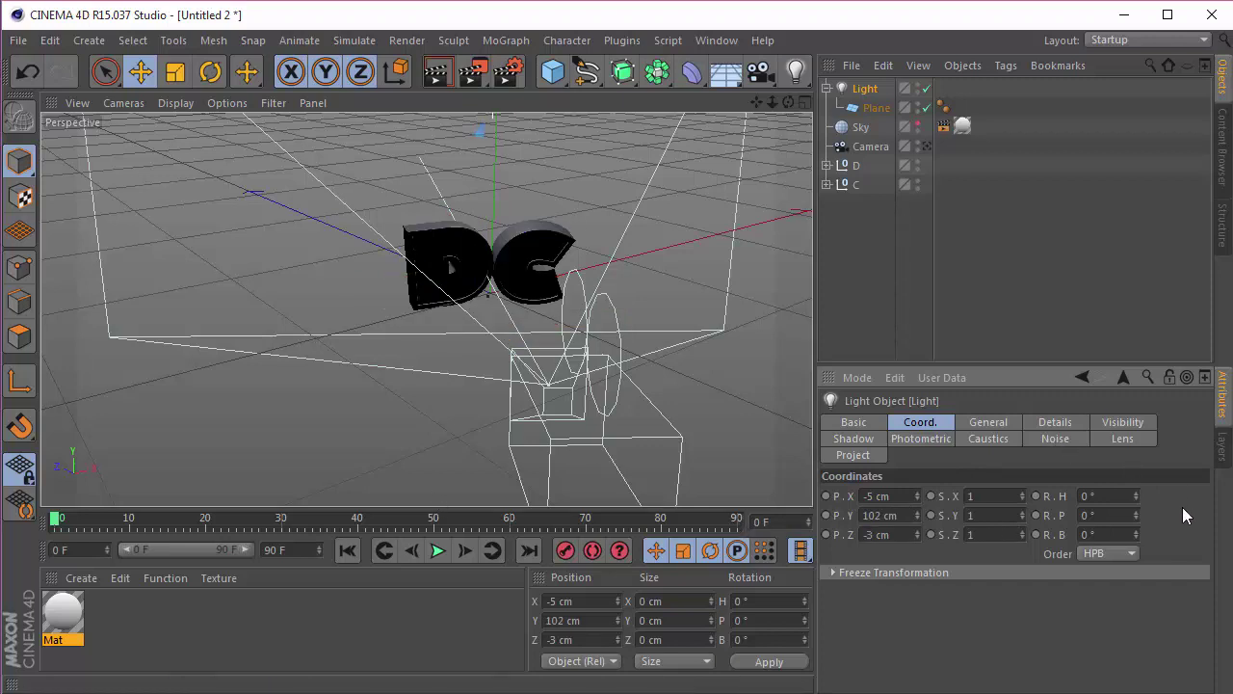
Rotate the light to H -7°, P 42° and B 10°.
key(Tab)
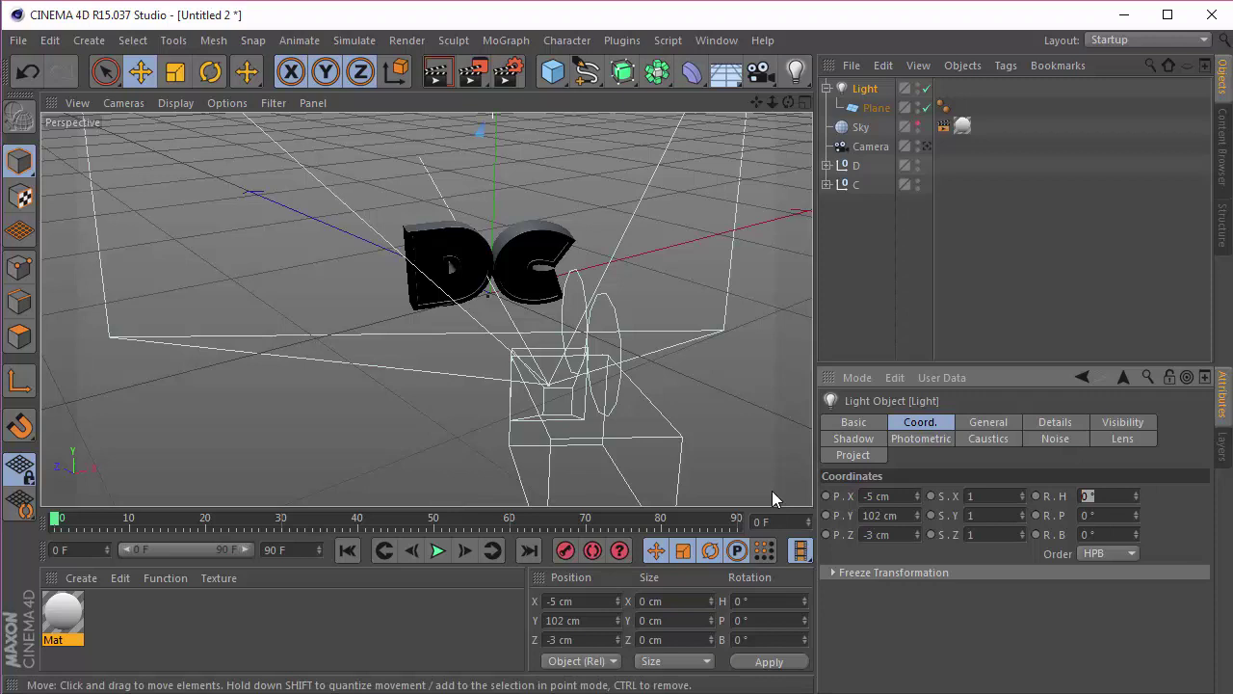
key(Tab)
text(42)
key(Tab)
text(10)
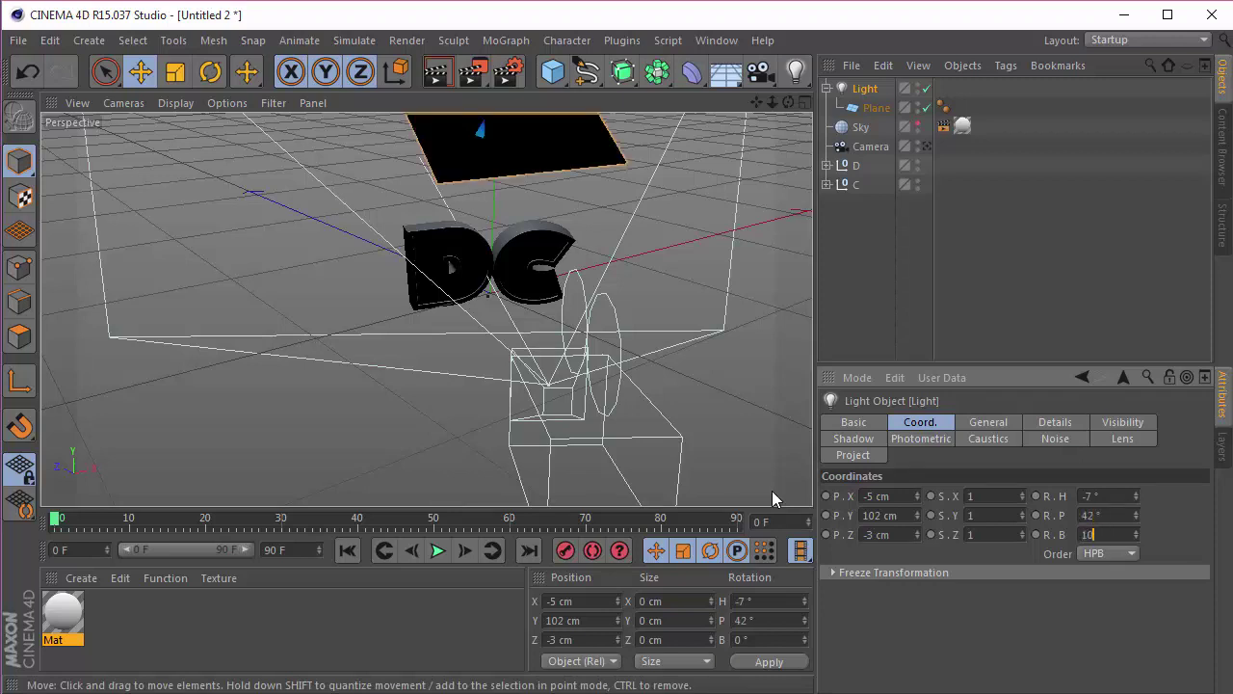
key(Return)
Create a second material with Luminance enabled at 100 % white and its Color and Specular channels turned off.
scroll(649, 174, down, 4)
drag(788, 102, 896, 100)
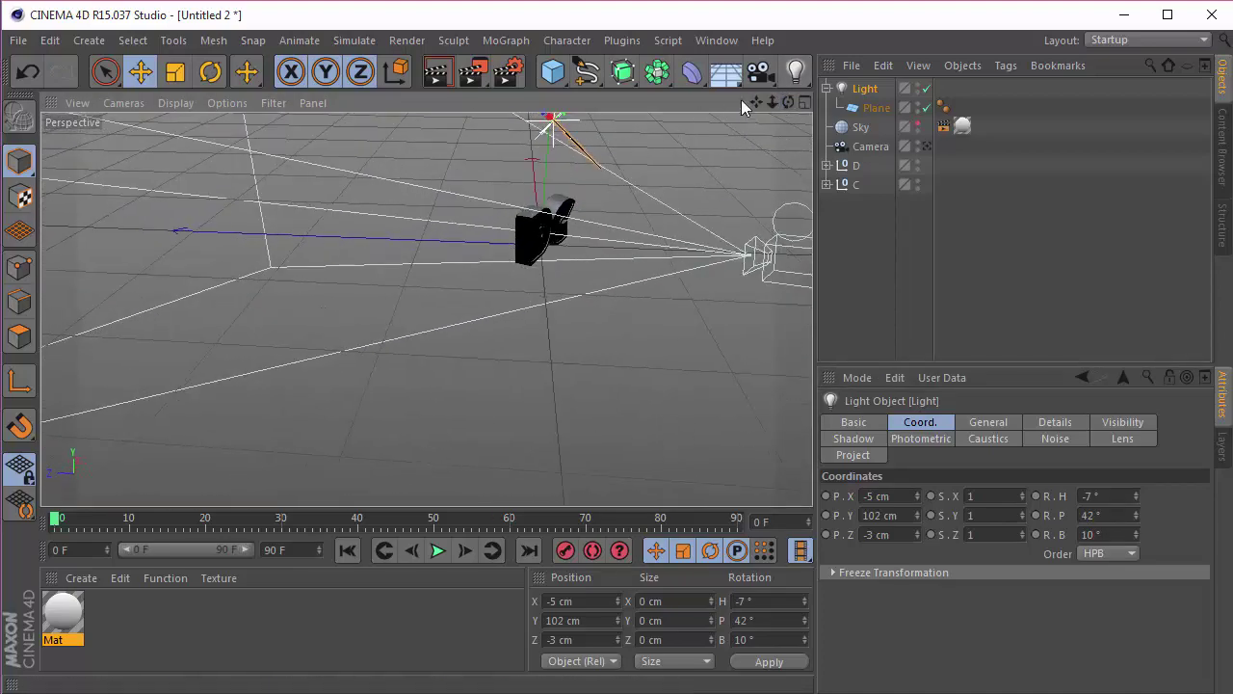
drag(757, 102, 713, 169)
scroll(501, 306, up, 2)
scroll(501, 308, up, 1)
scroll(721, 125, down, 3)
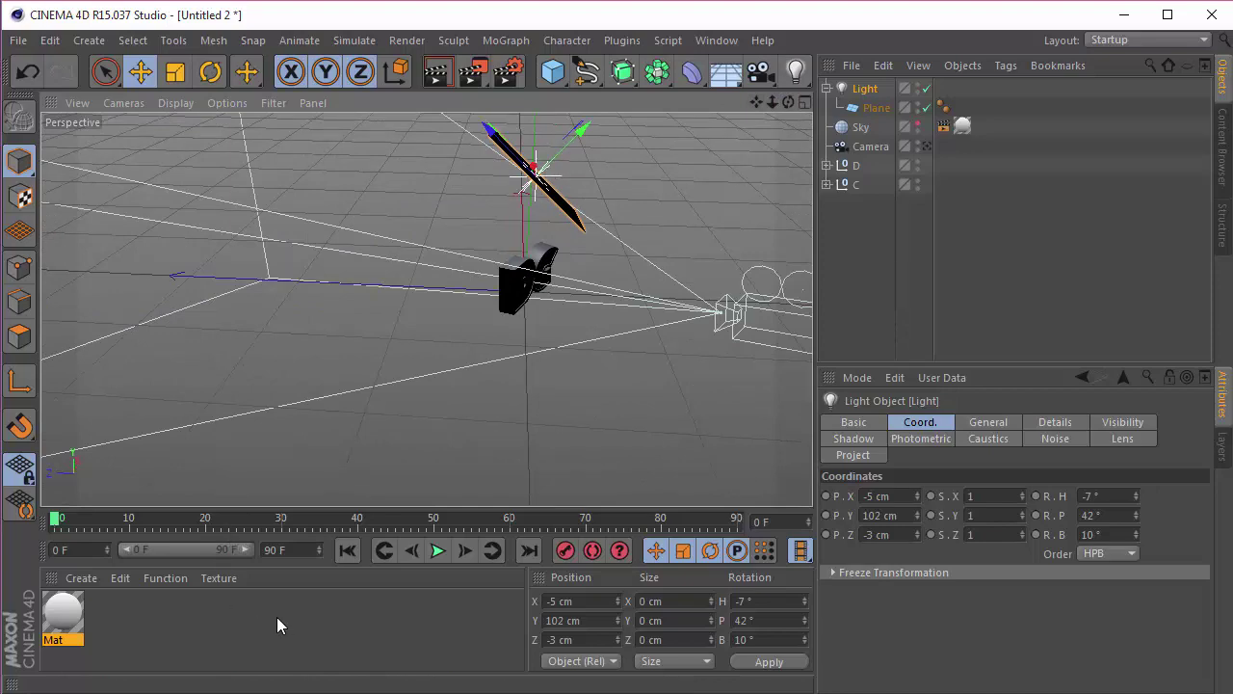
double_click(135, 611)
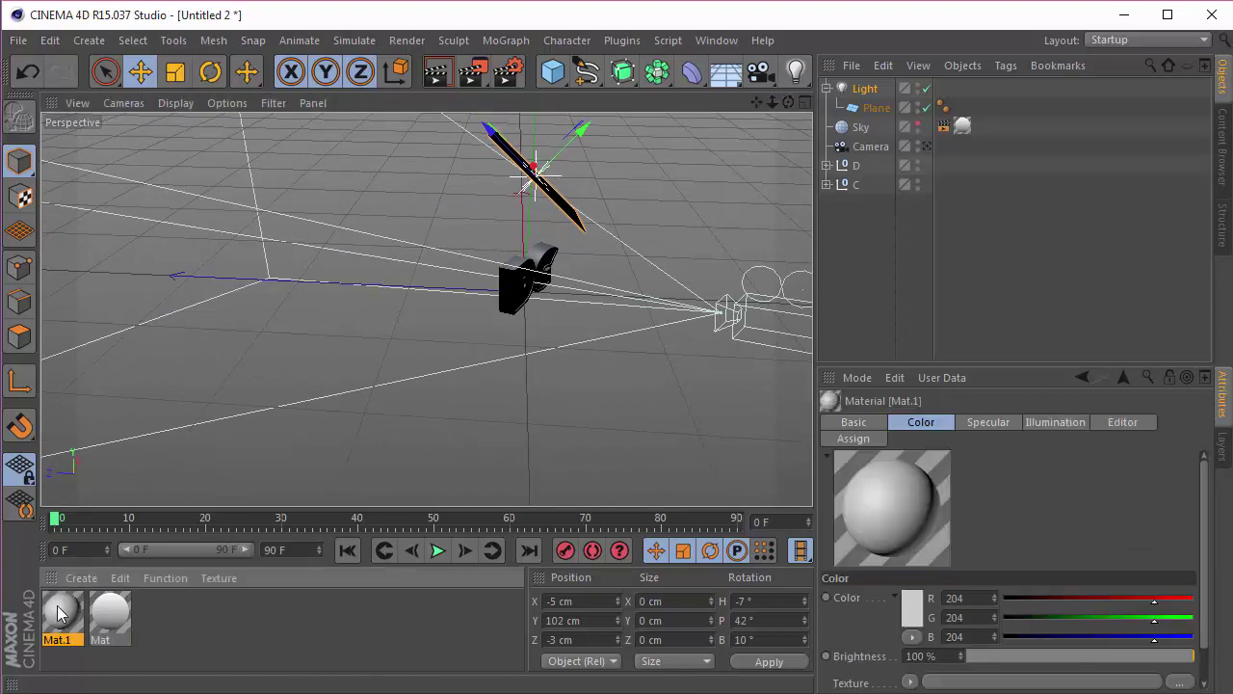
double_click(57, 611)
click(380, 368)
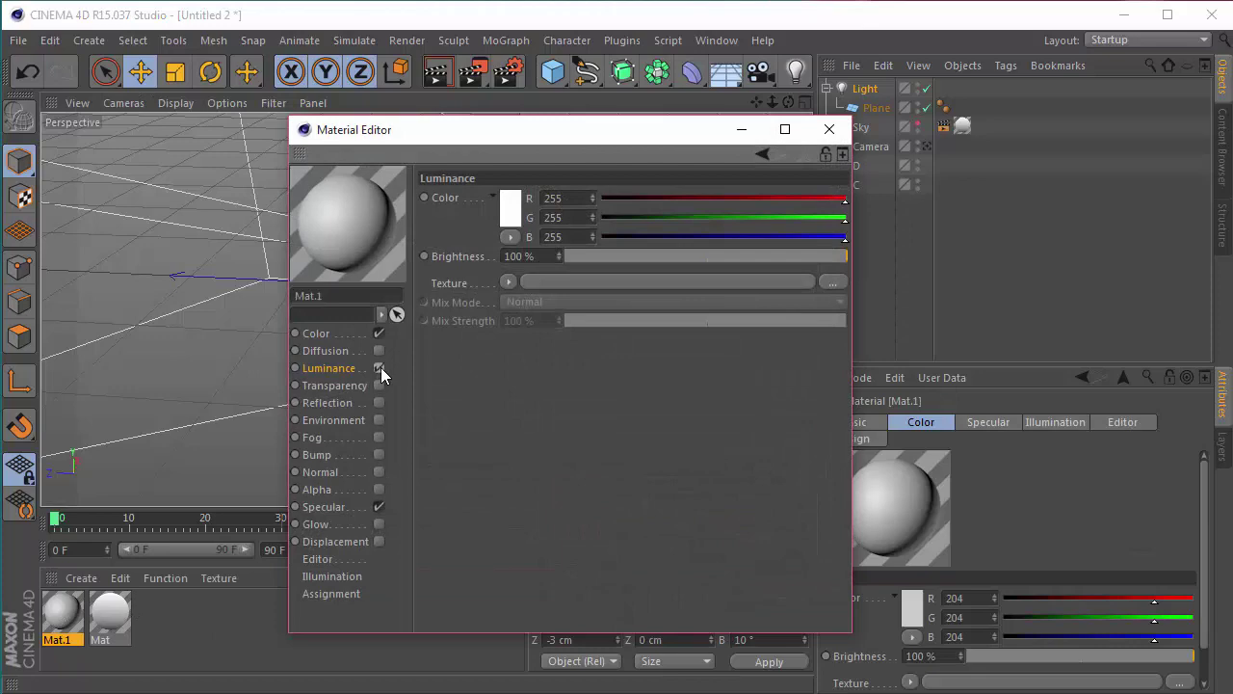
click(378, 333)
click(379, 507)
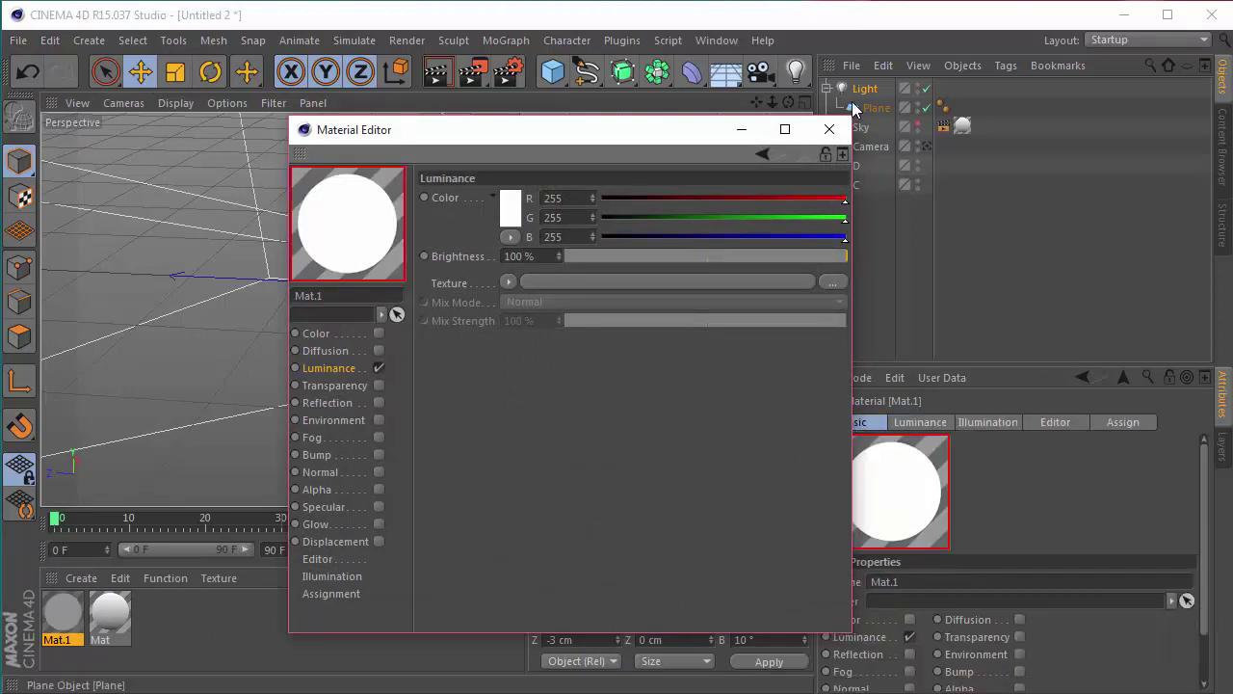
Apply the luminous material Mat.1 to the plane.
click(830, 129)
drag(65, 613, 868, 110)
click(874, 164)
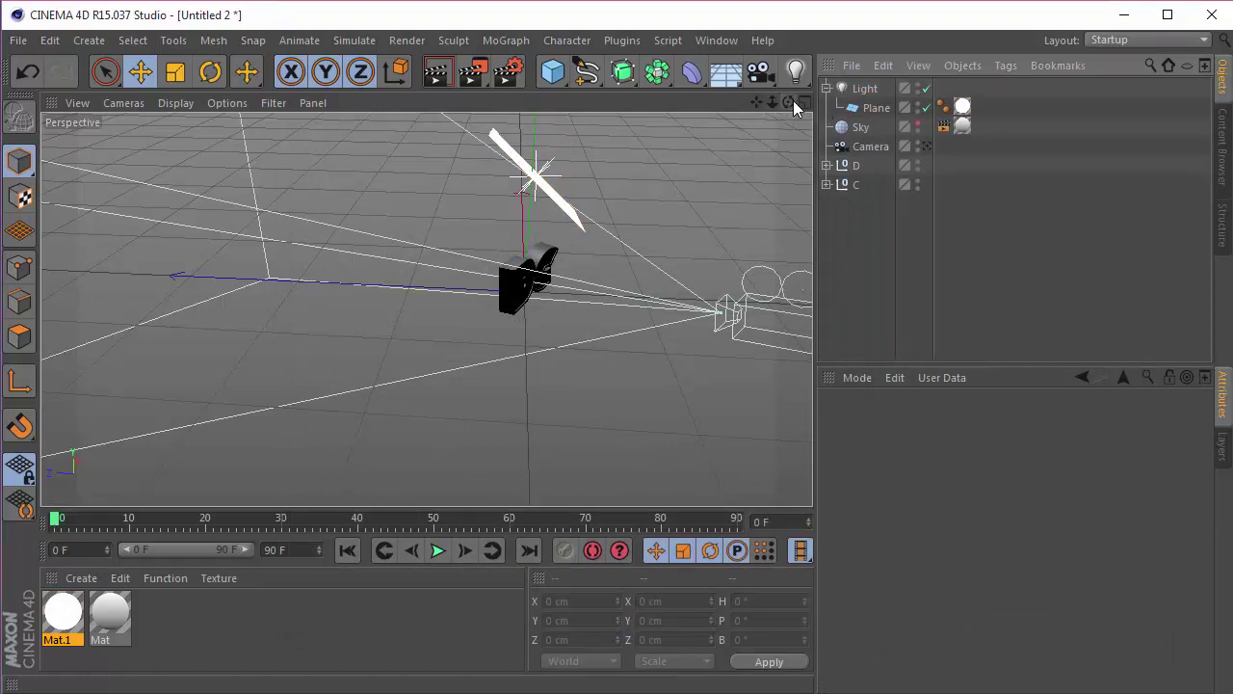
Take the plane out of the light's hierarchy and set its position to X 20 cm, Y 120 cm and Z -40 cm.
drag(841, 110, 857, 109)
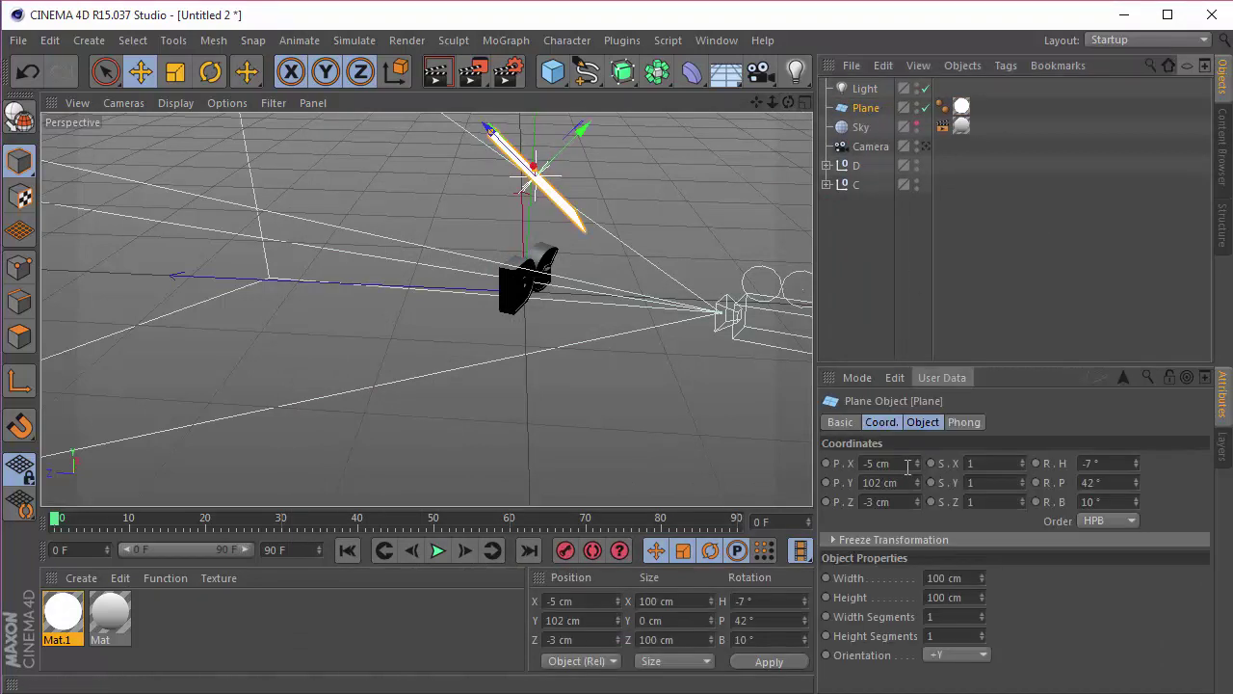
text(20)
click(904, 484)
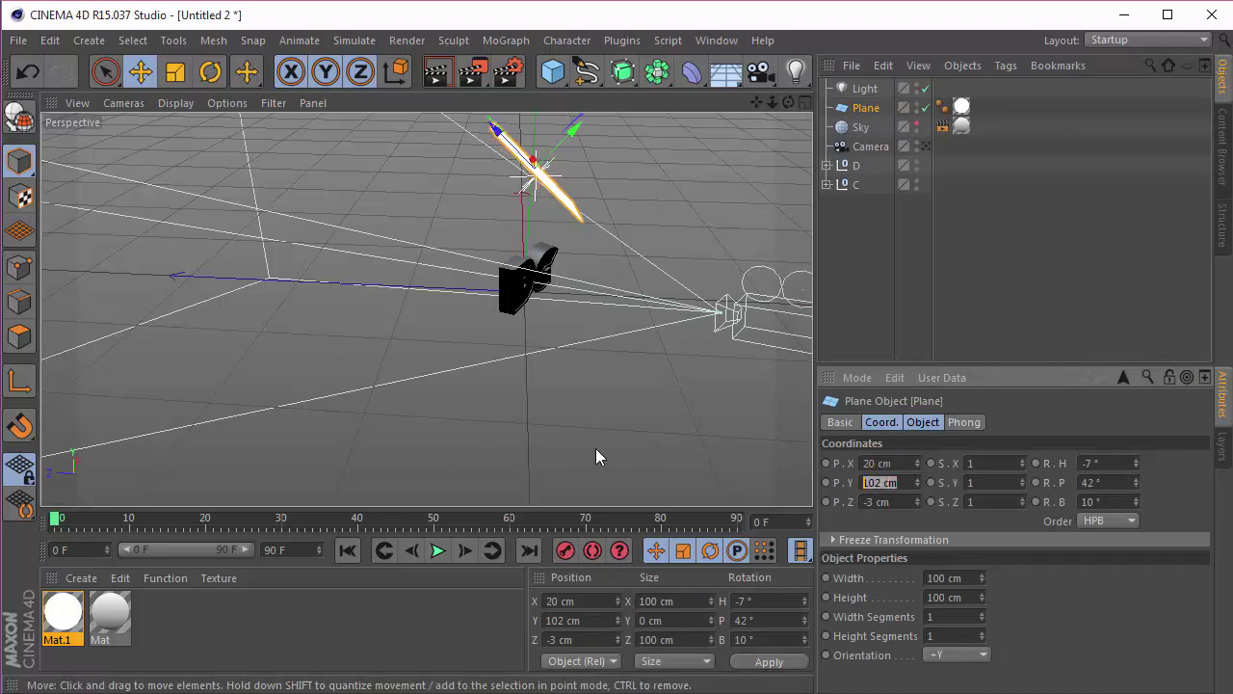
text(120)
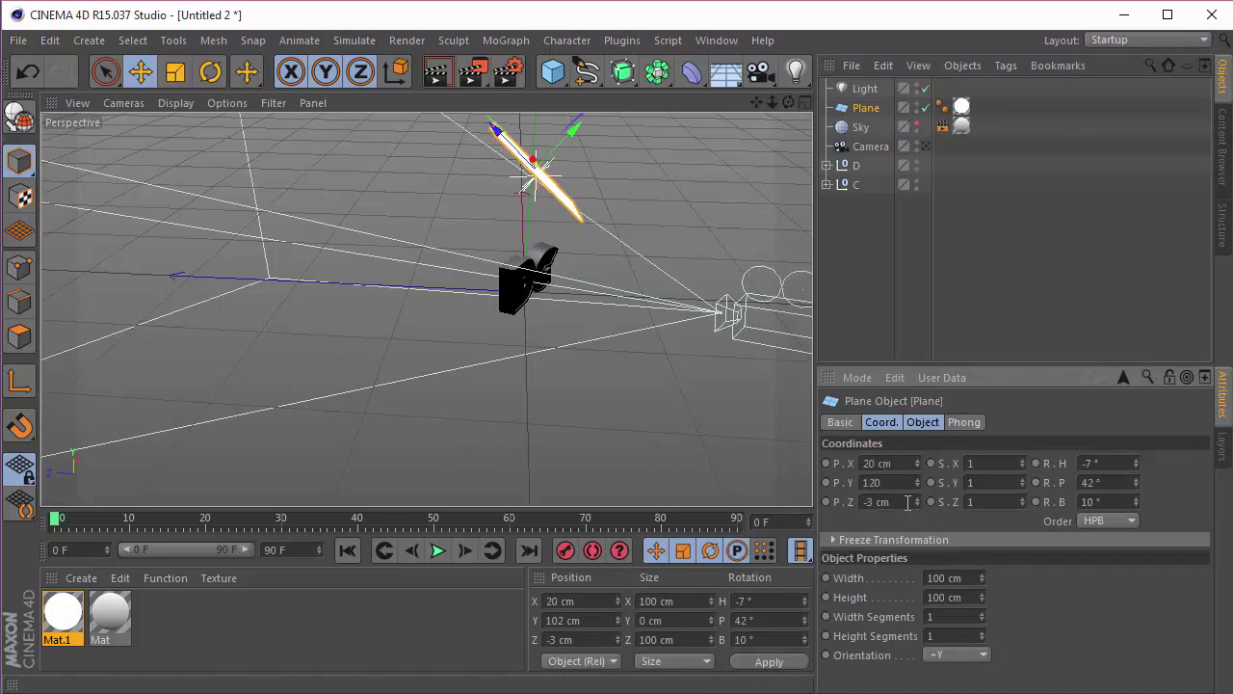
click(908, 502)
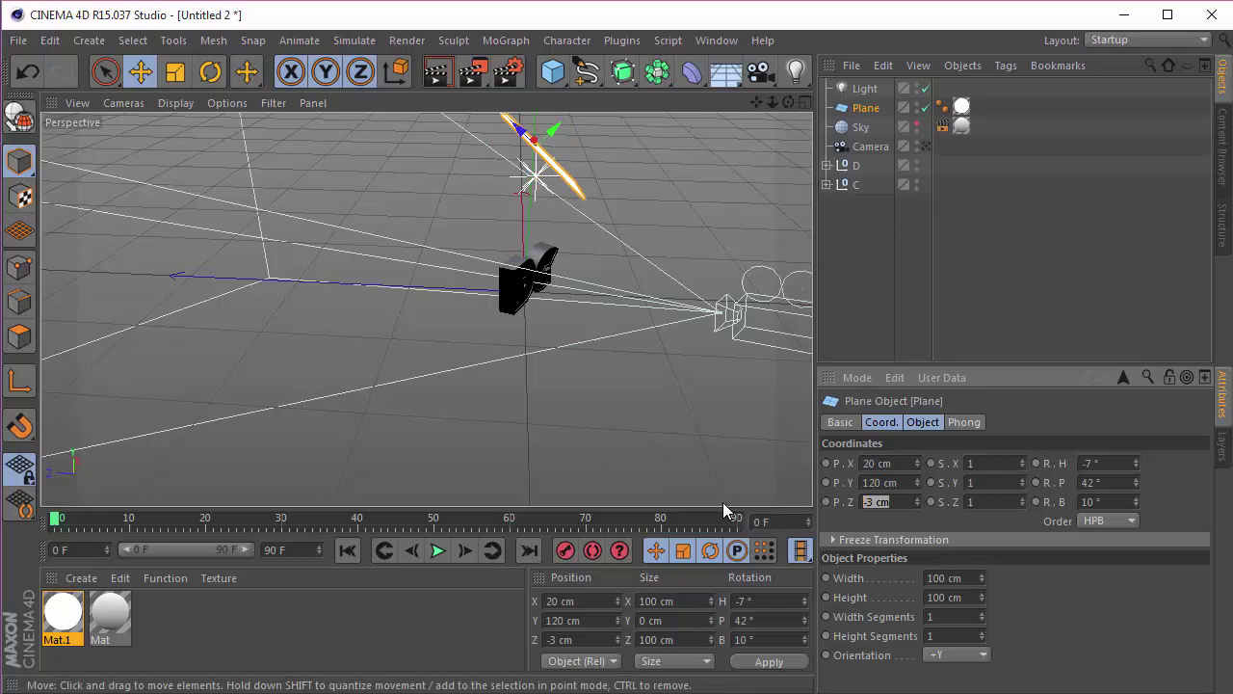
text(-40)
key(Return)
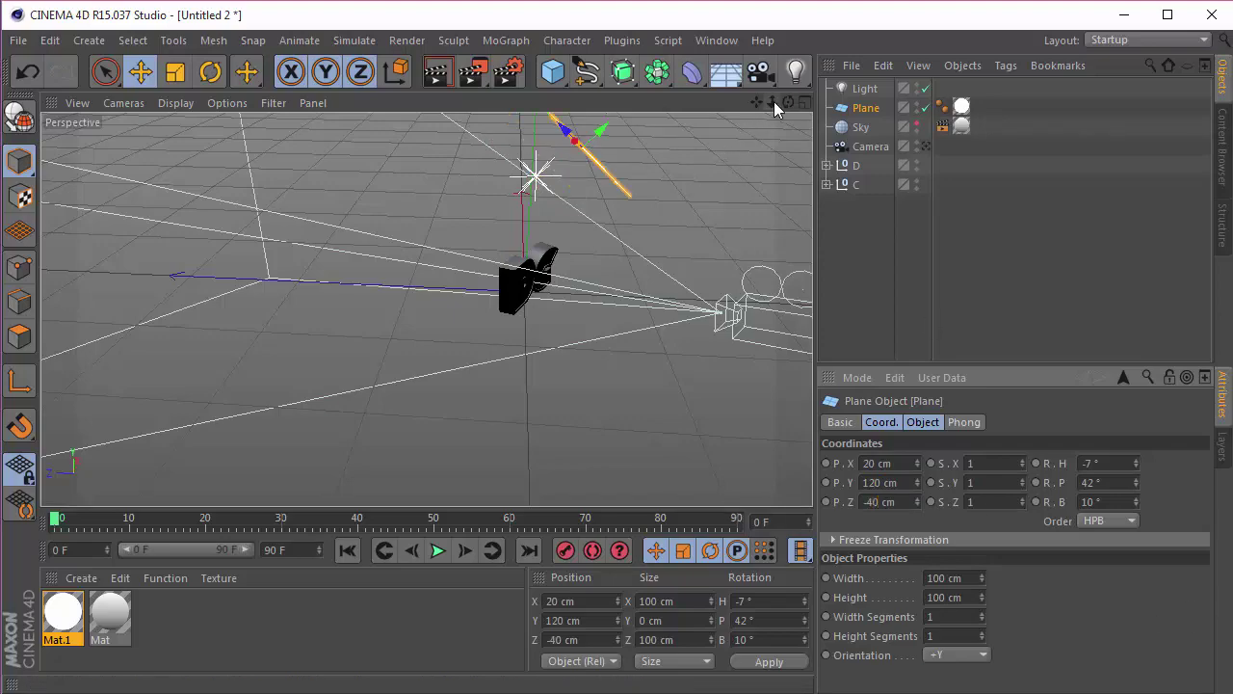
mouse_move(788, 102)
mouse_down()
mouse_move(627, 144)
mouse_move(664, 85)
mouse_move(770, 64)
mouse_move(789, 101)
mouse_up()
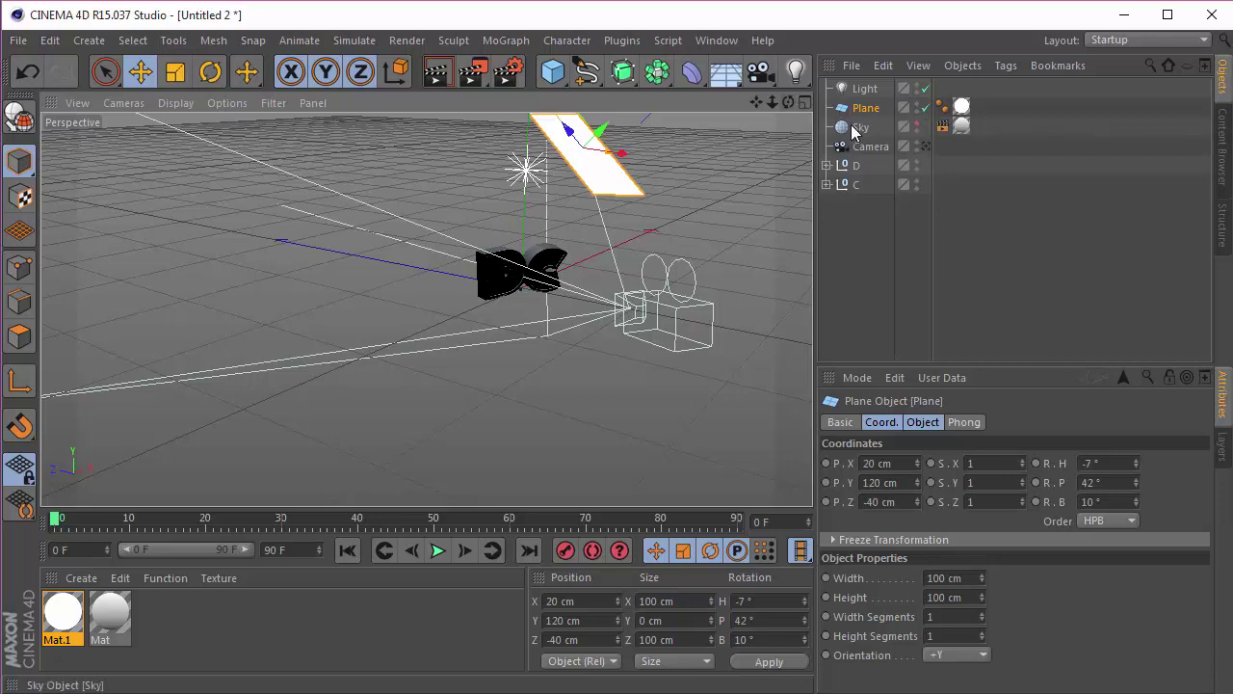
Make the repositioned plane a child of the light again.
click(861, 90)
click(861, 109)
drag(861, 109, 864, 92)
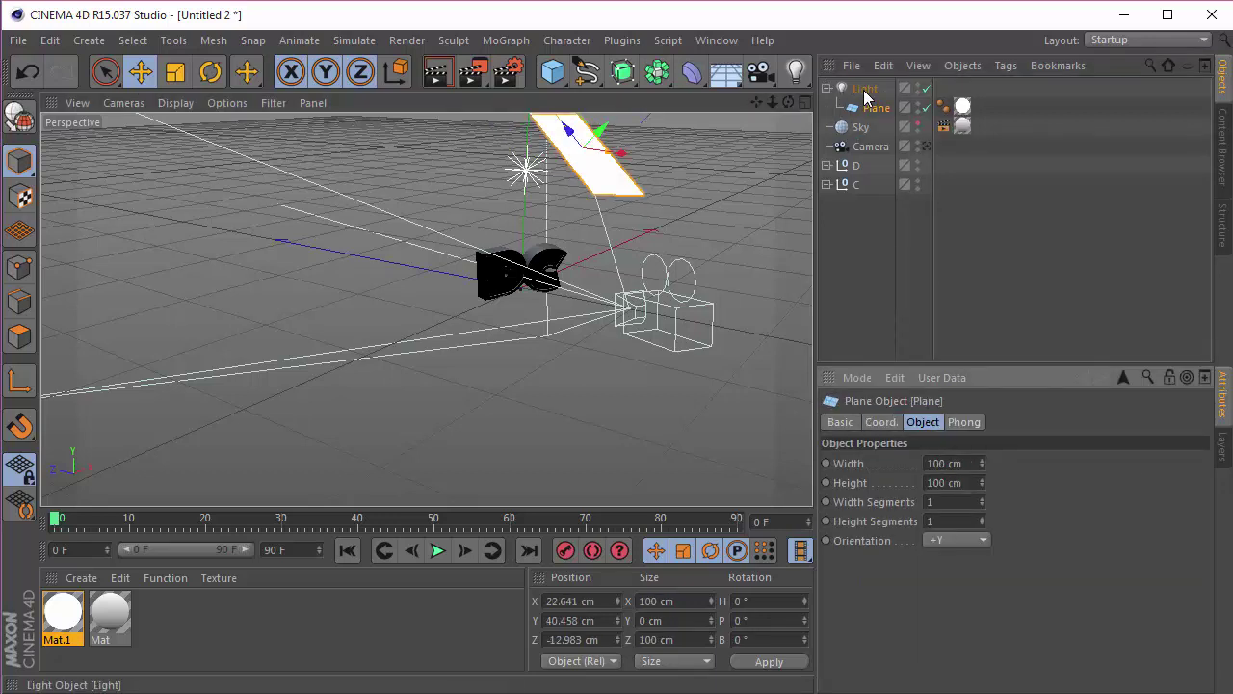
Set the light's intensity to 150 %, its type to Area and its shadow to Area.
click(864, 89)
click(918, 424)
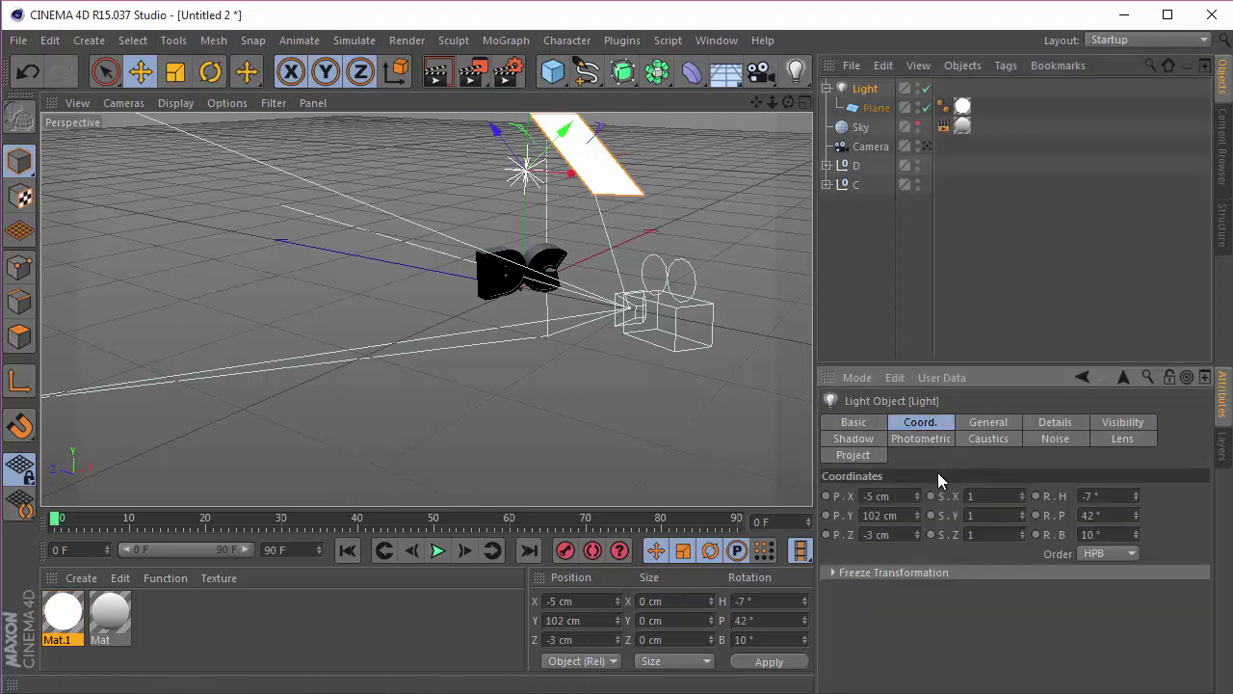
click(989, 424)
double_click(923, 554)
text(15)
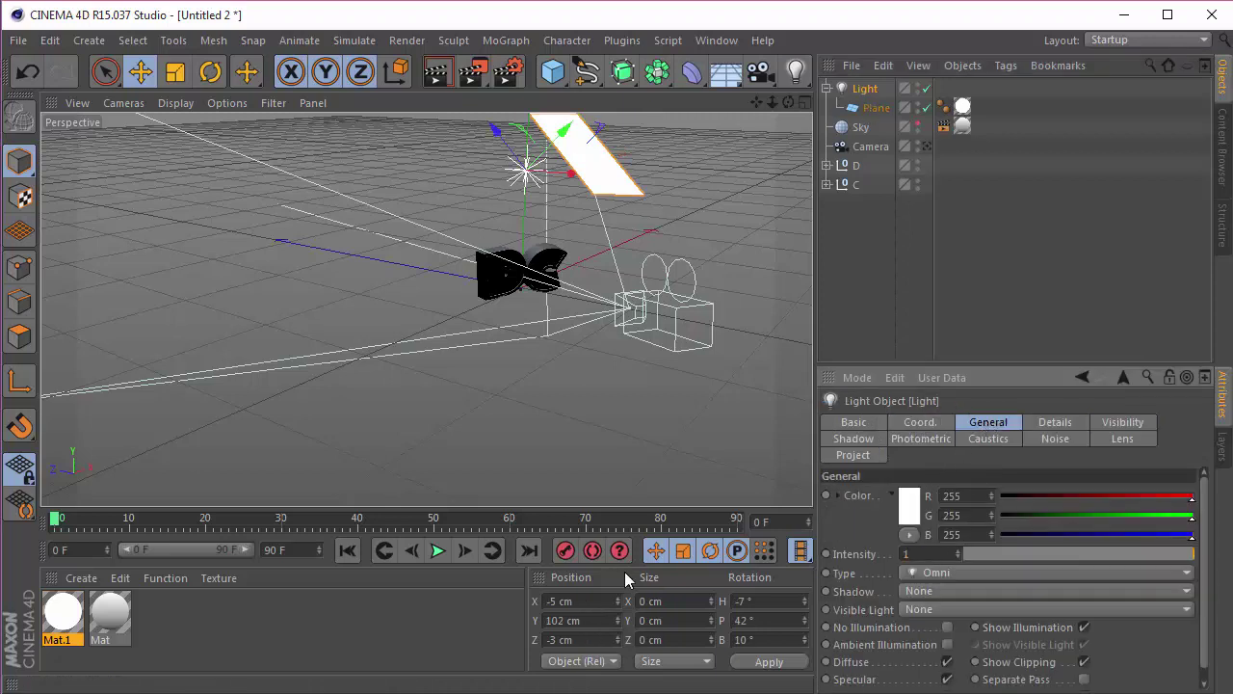
text(.0)
click(954, 574)
click(957, 443)
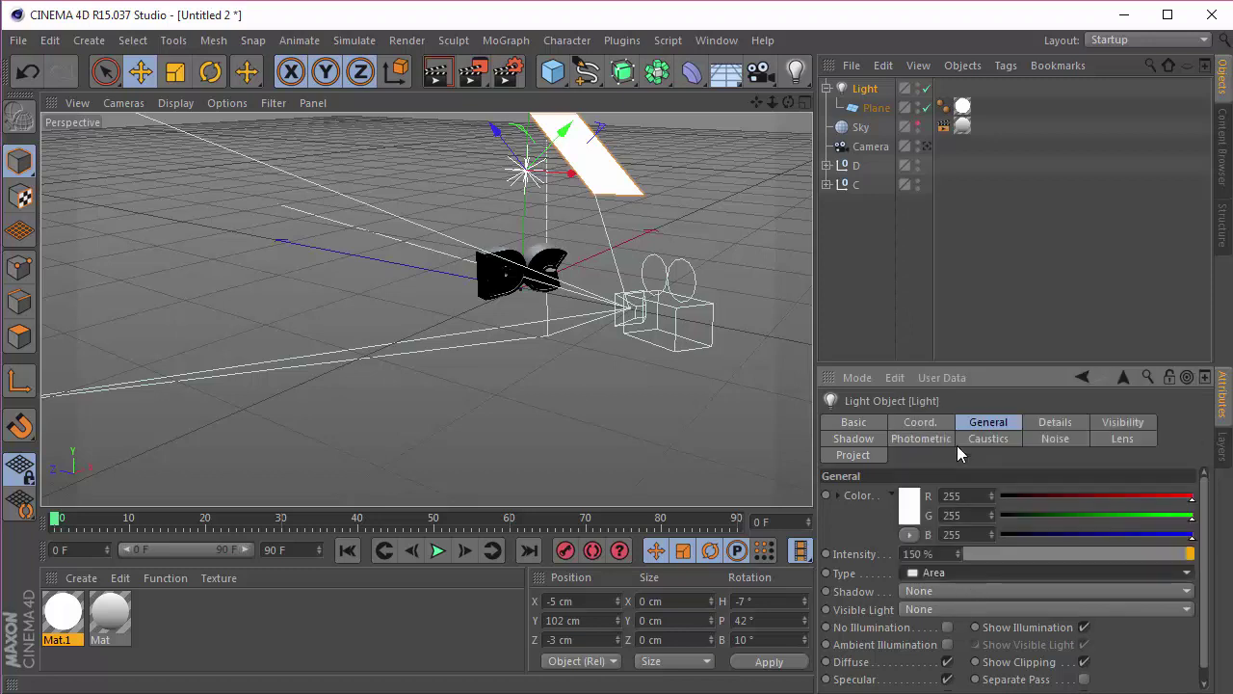
click(959, 591)
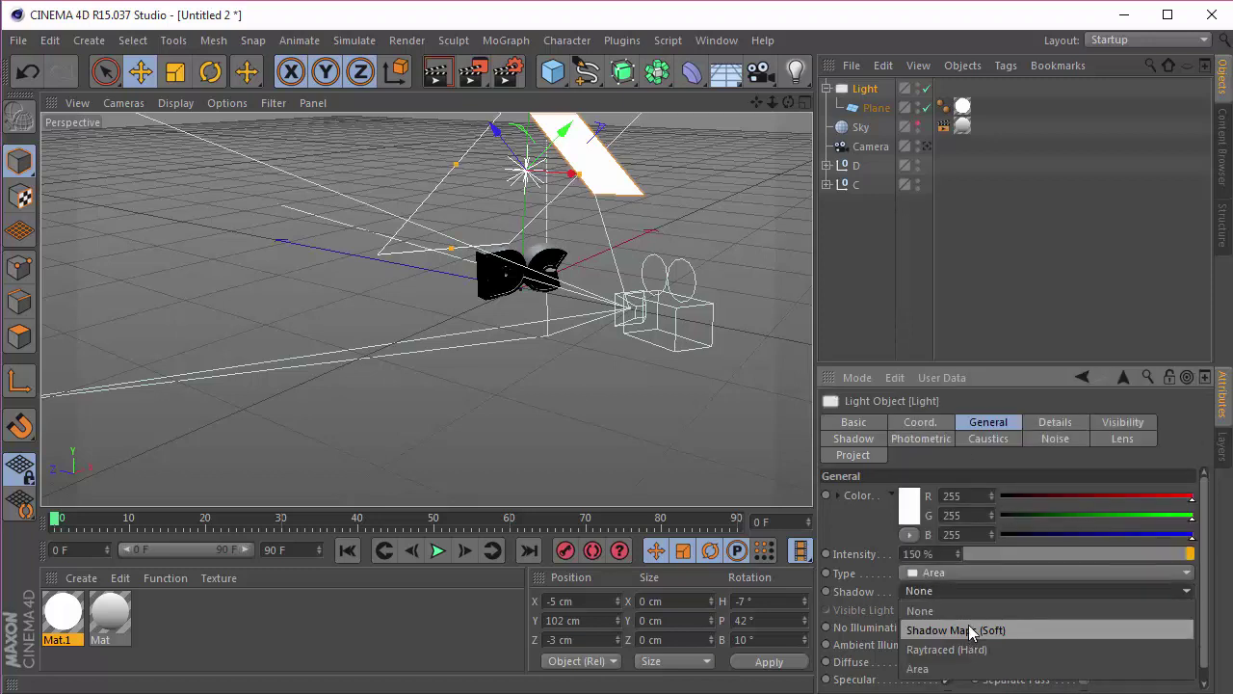
click(967, 667)
Convert the plane to an editable object and link it as the light's area shape object.
click(1054, 423)
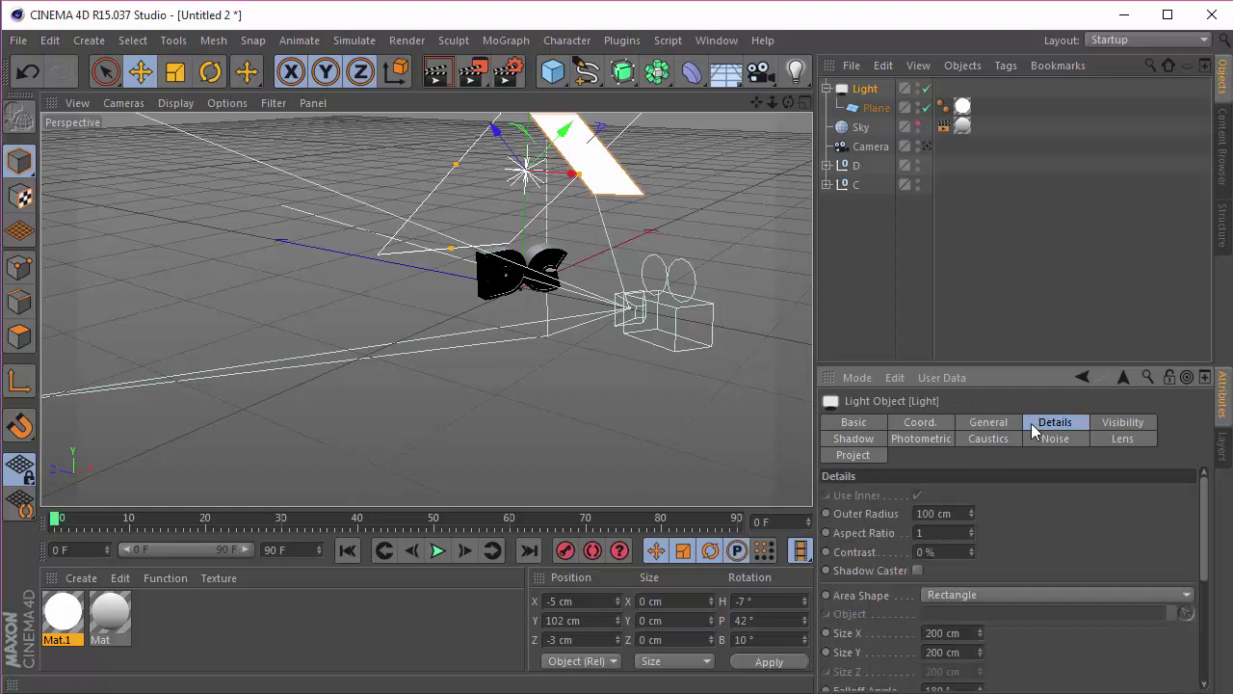
click(994, 596)
click(993, 575)
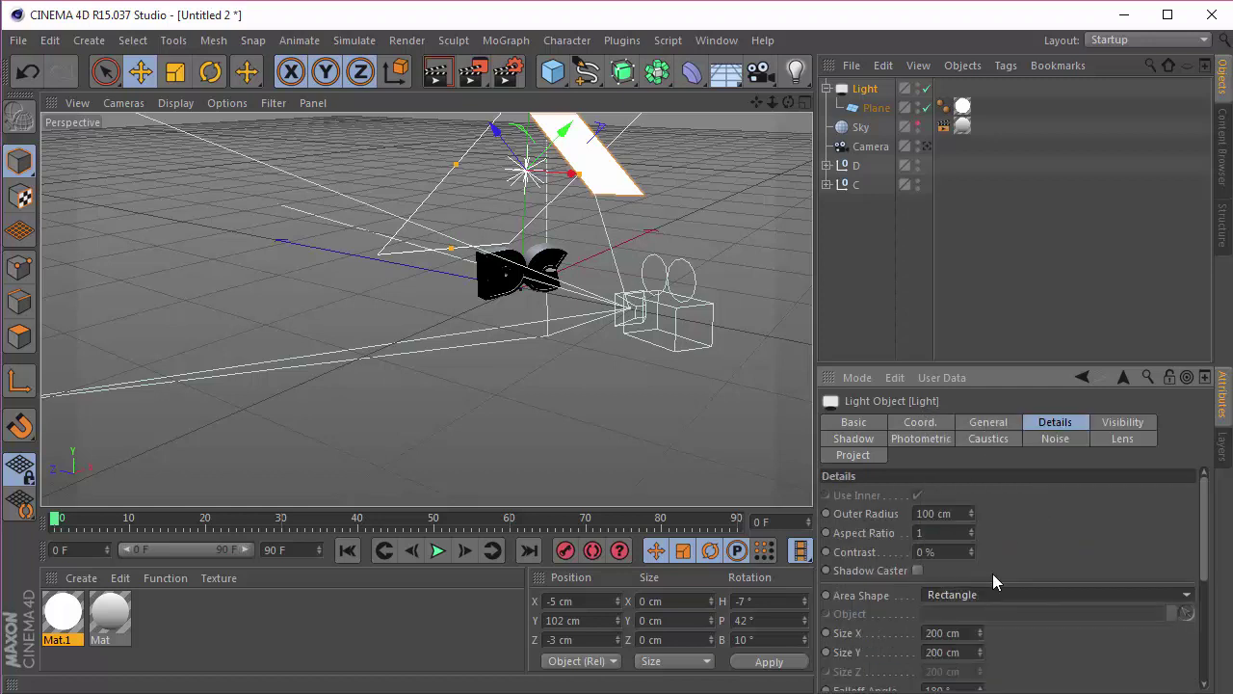
drag(875, 108, 967, 618)
key(c)
click(867, 89)
Set the light's falloff to Inverse Square (Physically Accurate) with a radius/decay of 300 cm.
scroll(1052, 589, down, 5)
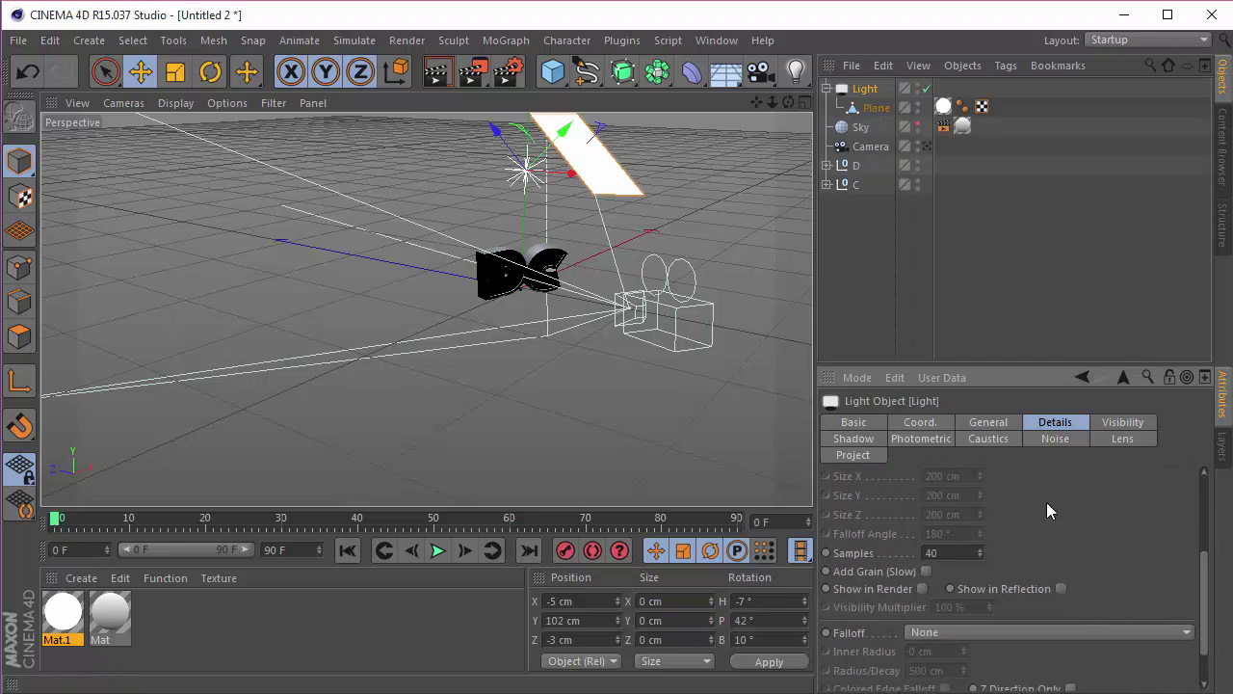
click(984, 633)
click(1024, 547)
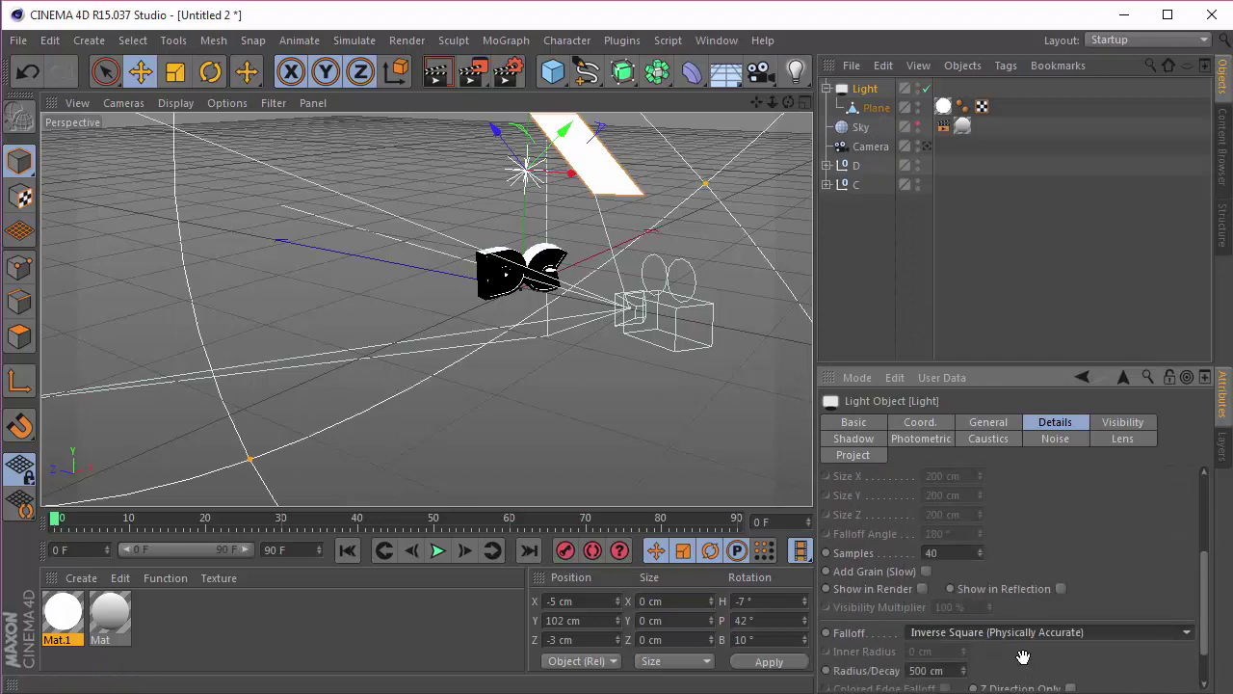
scroll(959, 649, down, 2)
double_click(933, 629)
text(300)
key(Return)
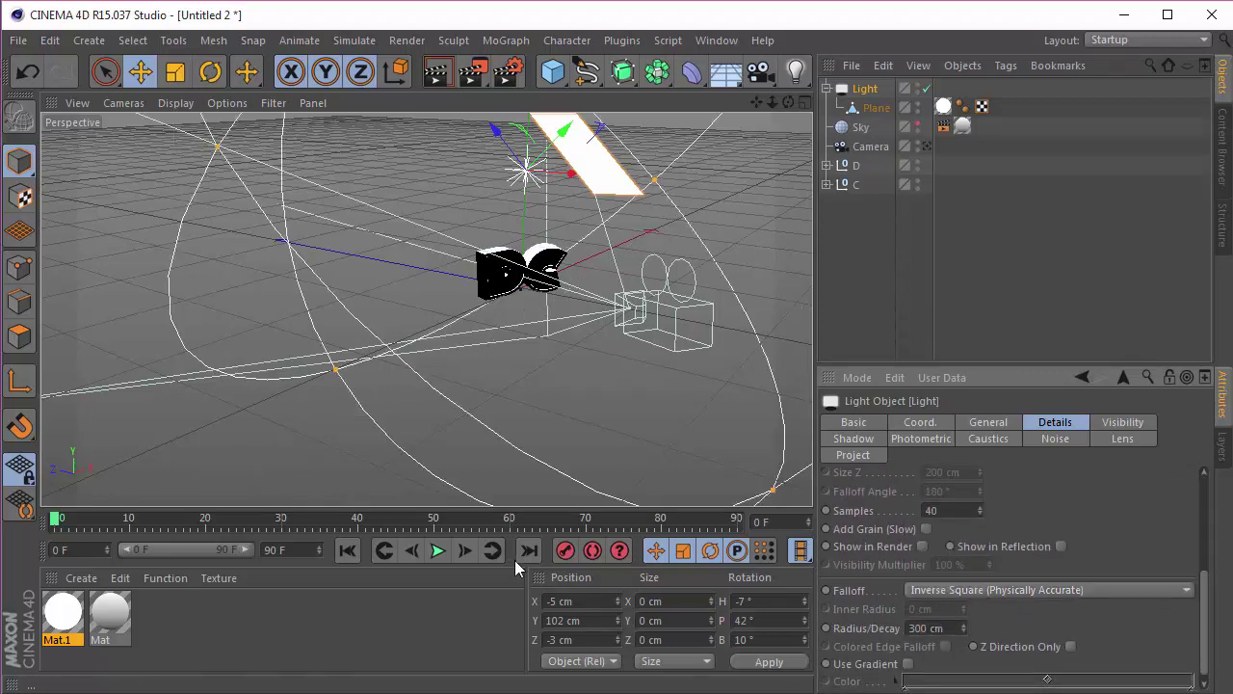
Switch the perspective view to look through the scene camera.
scroll(570, 283, down, 3)
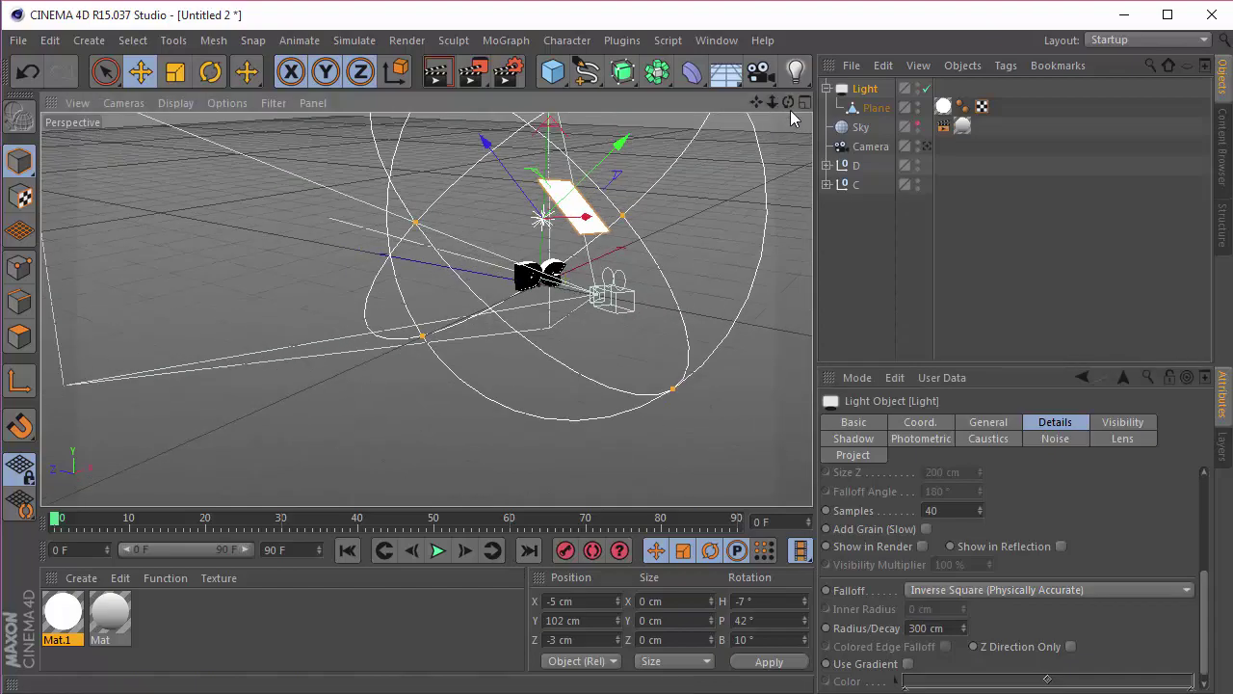
drag(789, 103, 760, 136)
scroll(642, 253, up, 10)
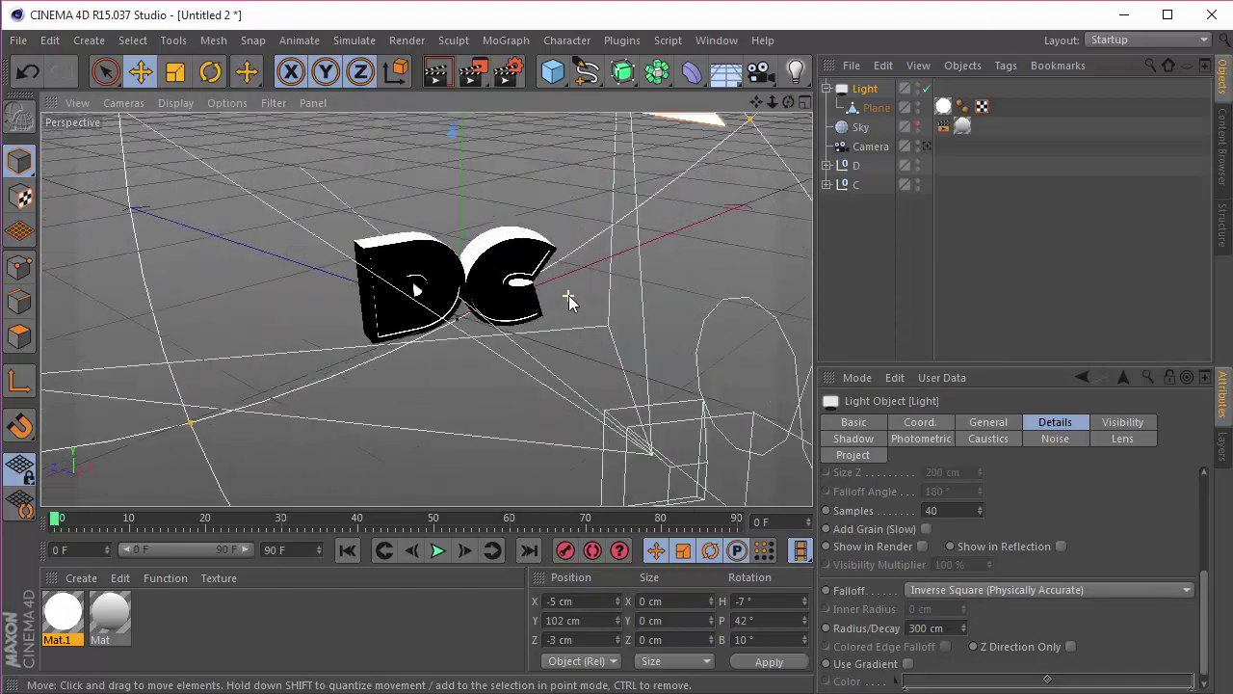
click(927, 145)
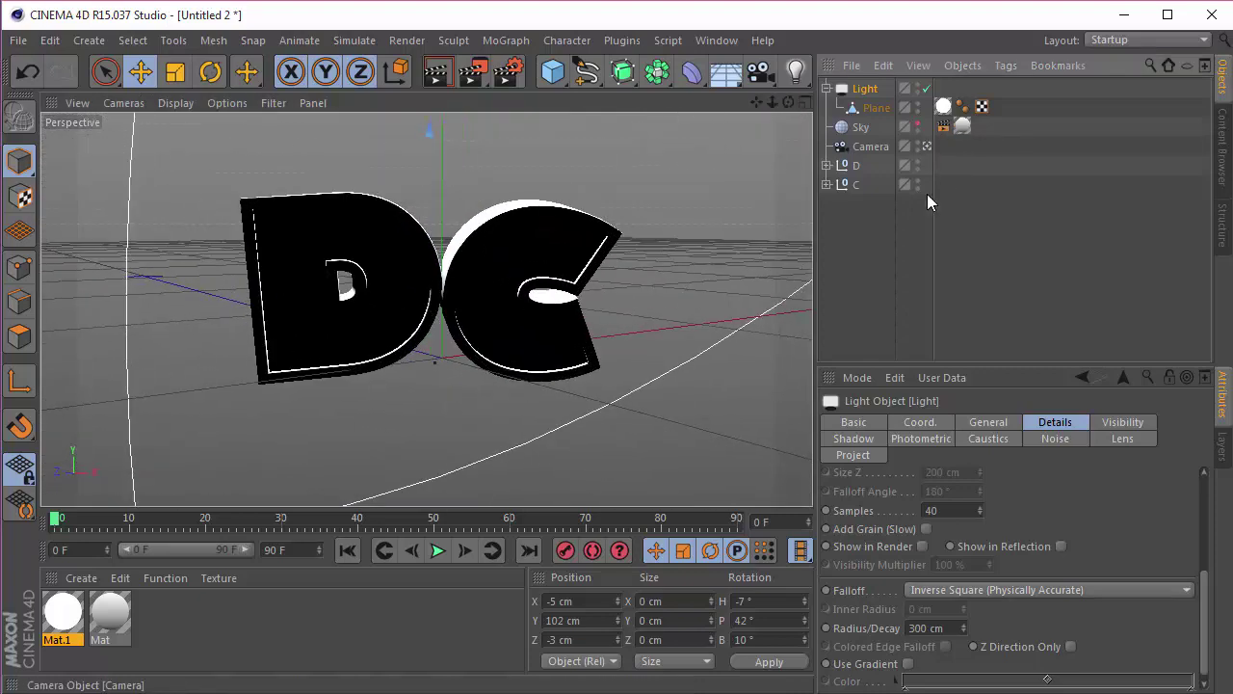
Create a third material and set its color to R 255, G 180 and B 2.
click(927, 193)
double_click(231, 618)
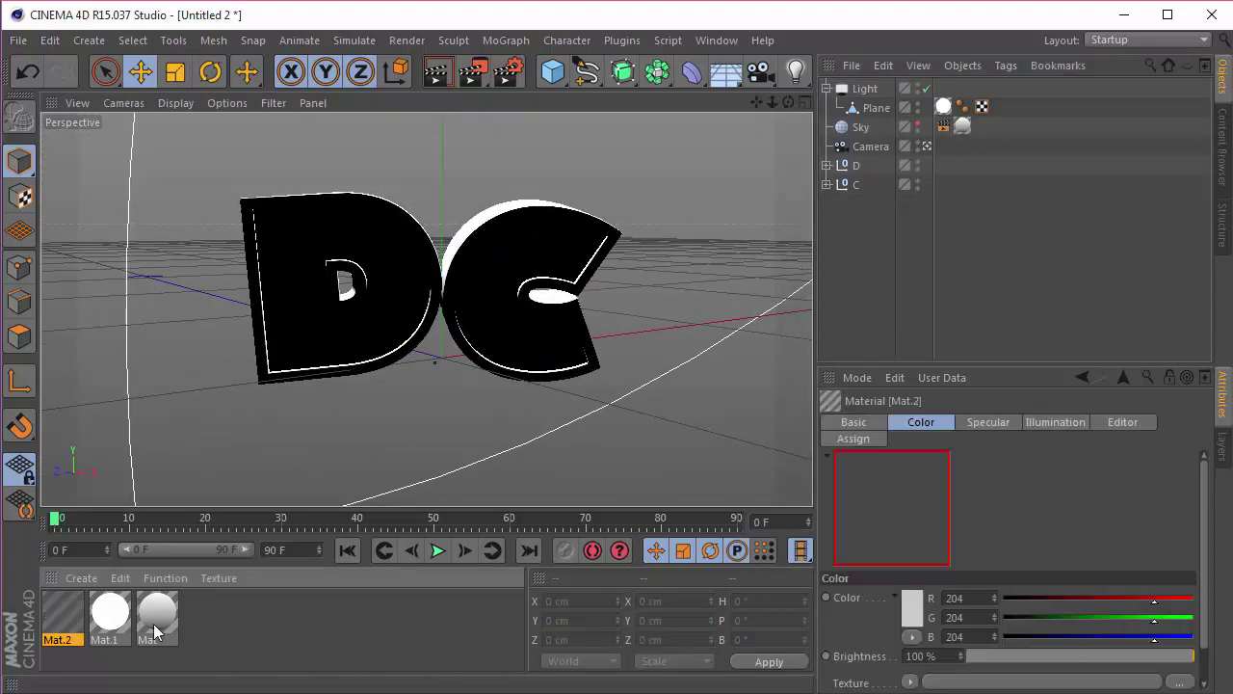
double_click(73, 618)
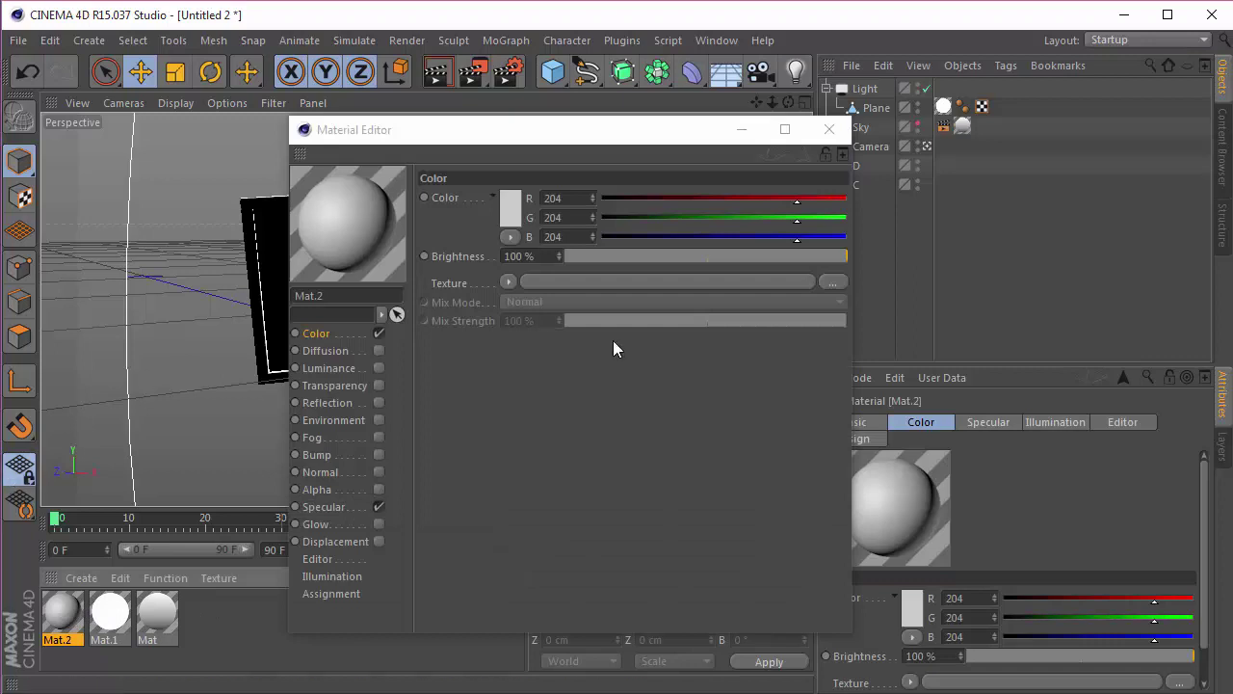
double_click(559, 198)
text(255)
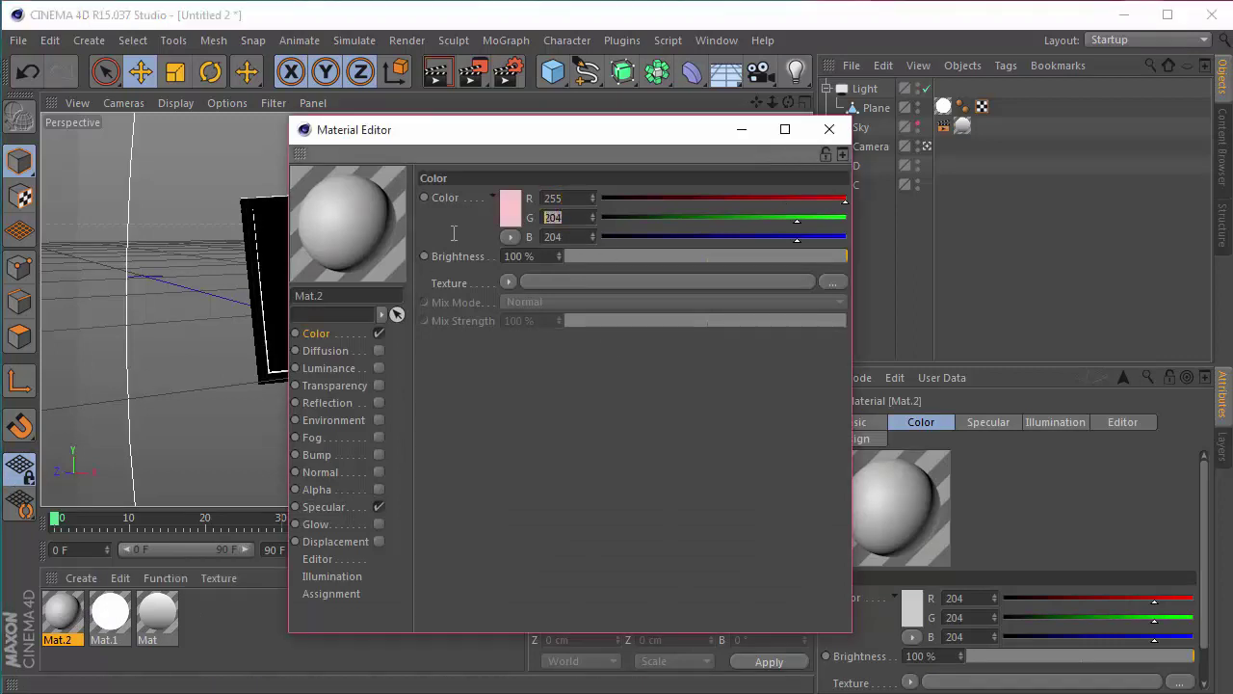
text(1980)
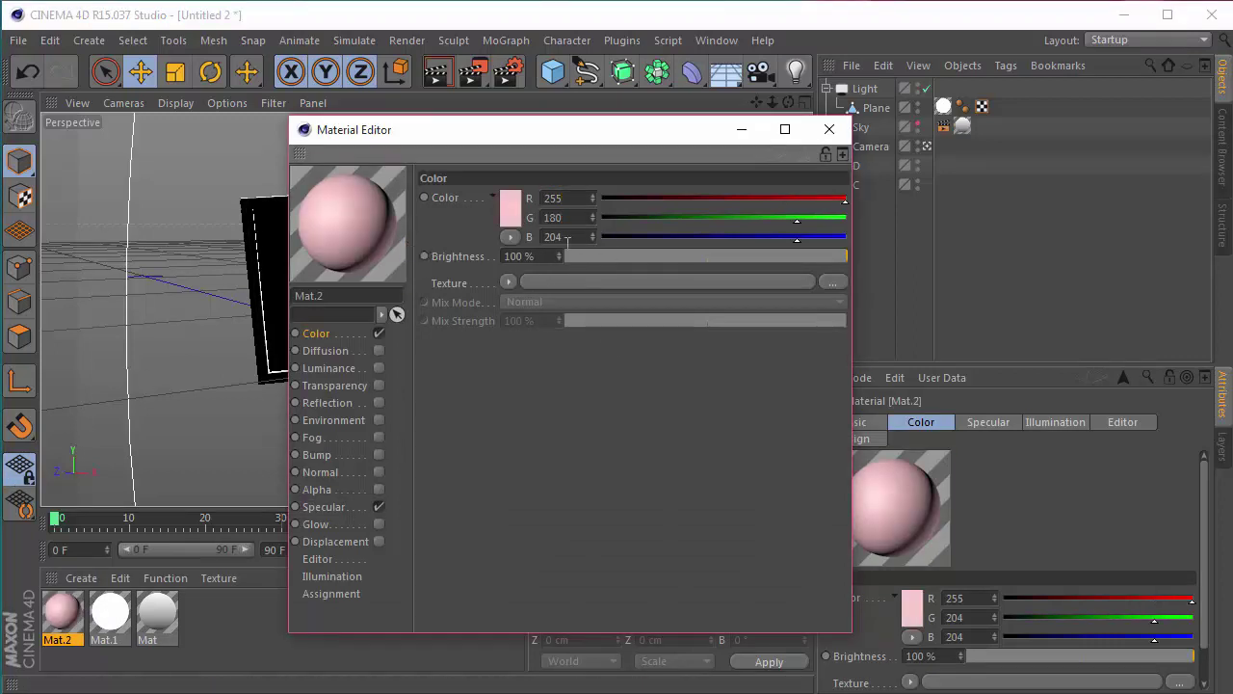
key(Tab)
text(2)
key(Return)
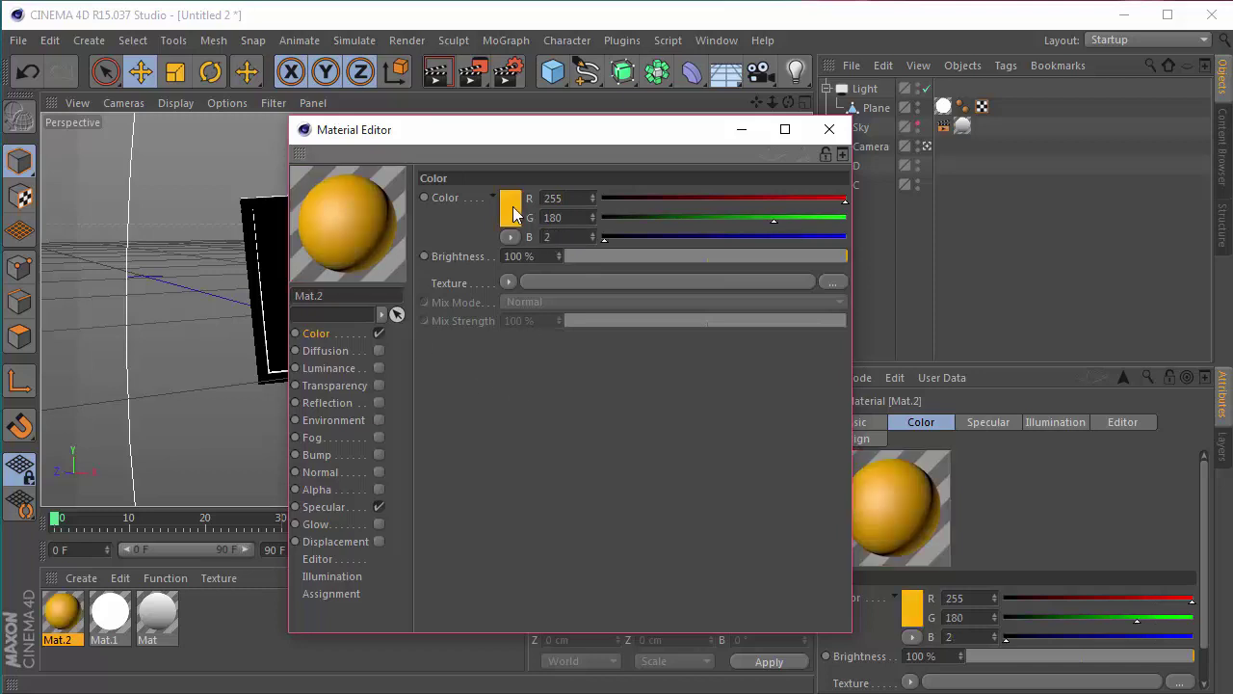
Load a Gradient into Mat.2's color texture and make its first knot orange with a red value of 245.
click(512, 282)
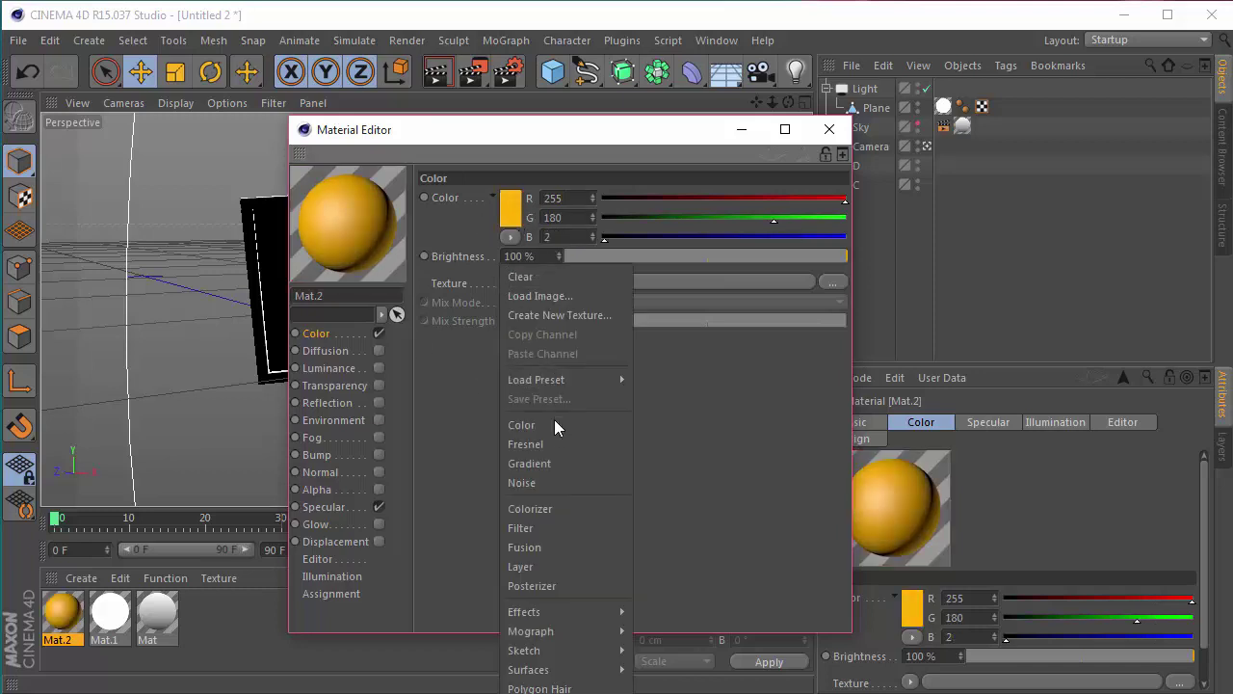
click(553, 458)
click(544, 335)
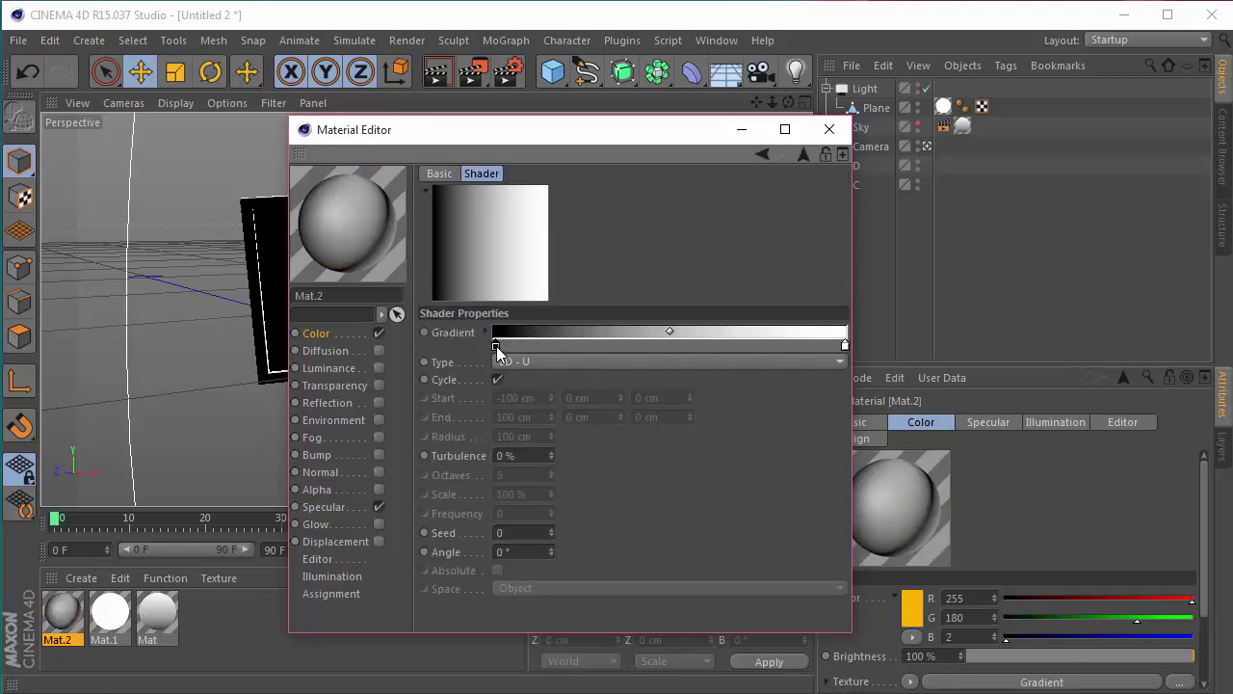
double_click(496, 345)
click(557, 334)
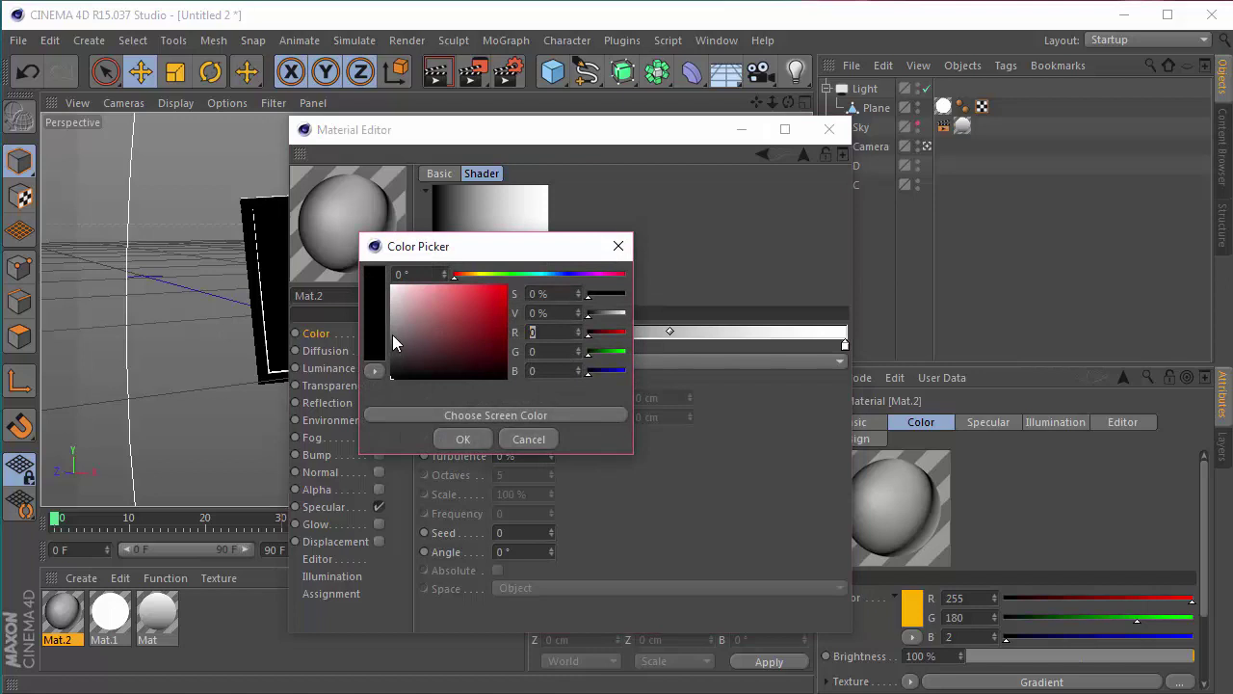
text(245)
key(Return)
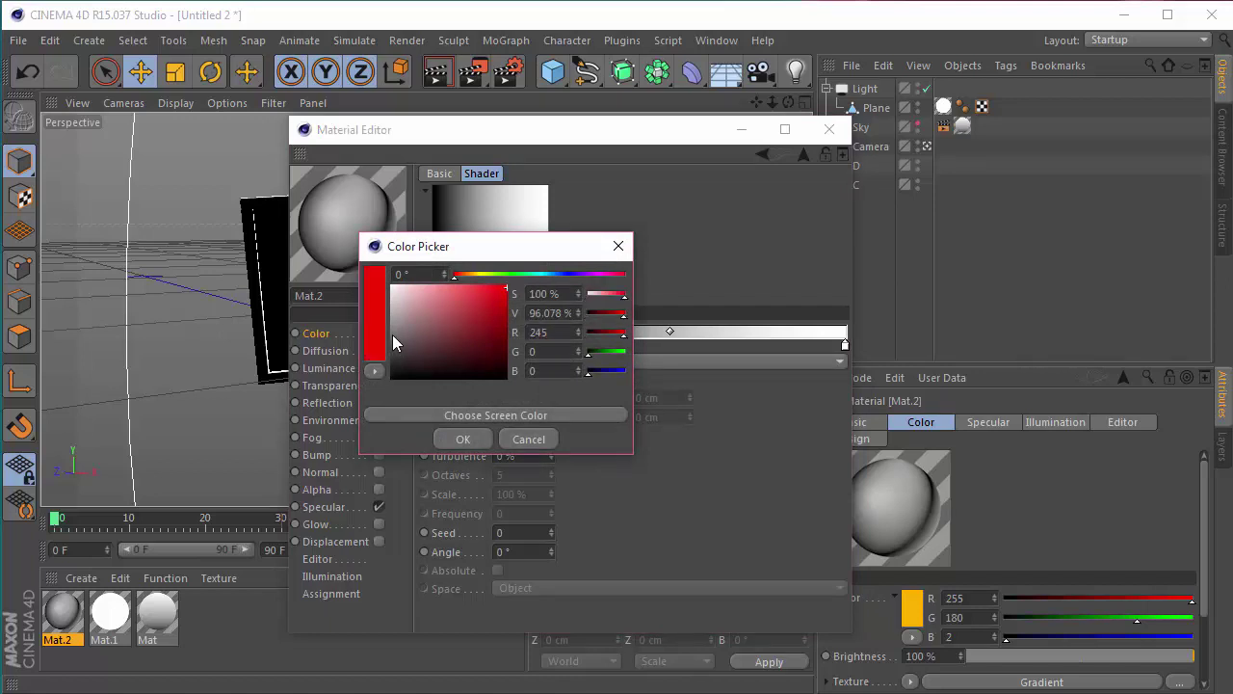
key(Tab)
text(16)
click(462, 438)
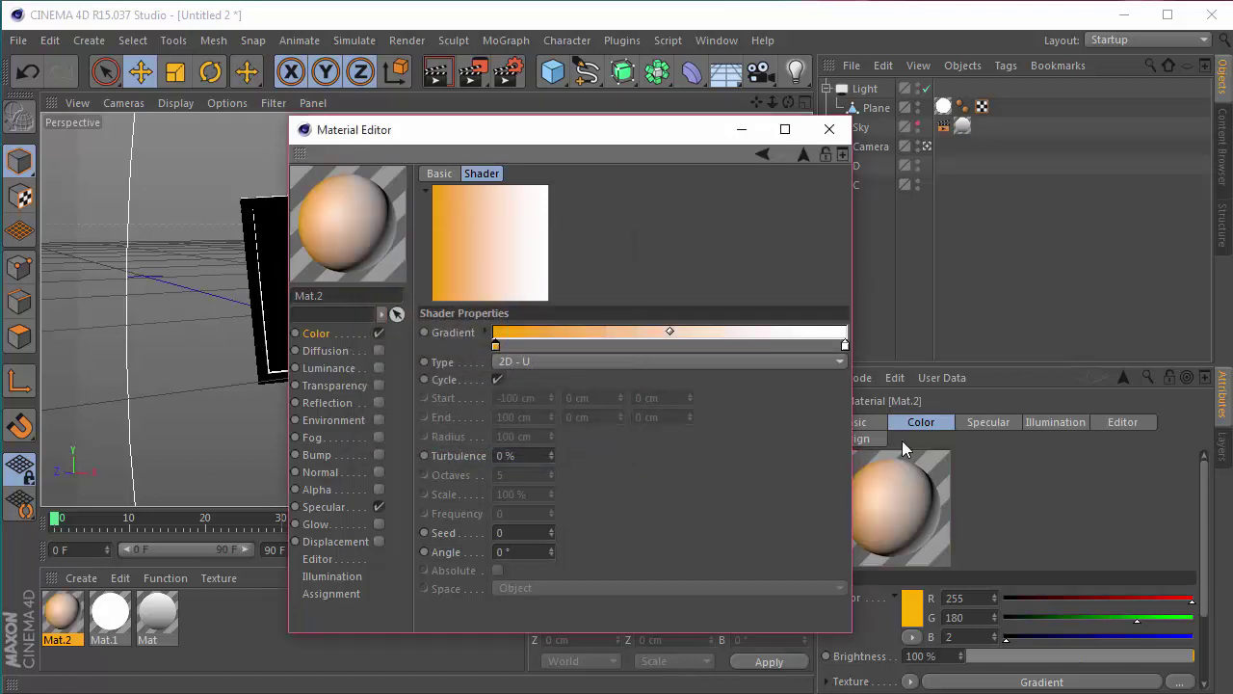
Set the gradient's last knot to R 255, G 205 and B 0.
double_click(846, 344)
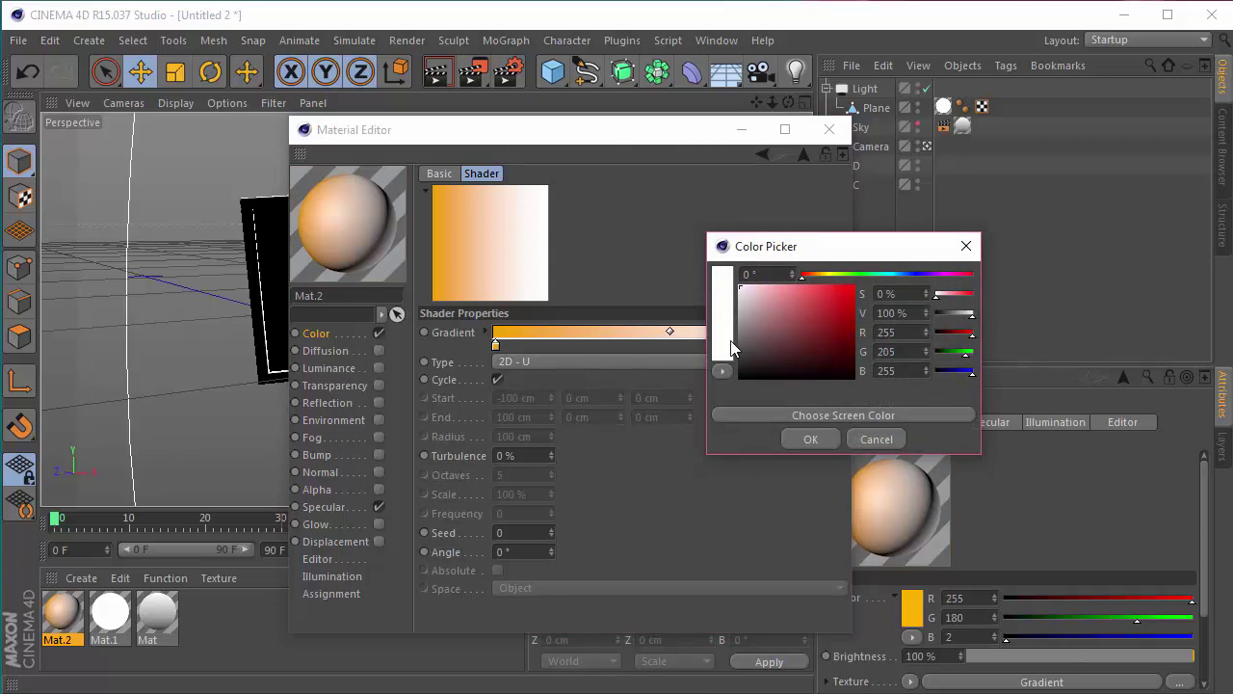
key(Tab)
text(0)
key(Return)
Set the brightness of Mat.2's Color channel to 300 %.
click(340, 335)
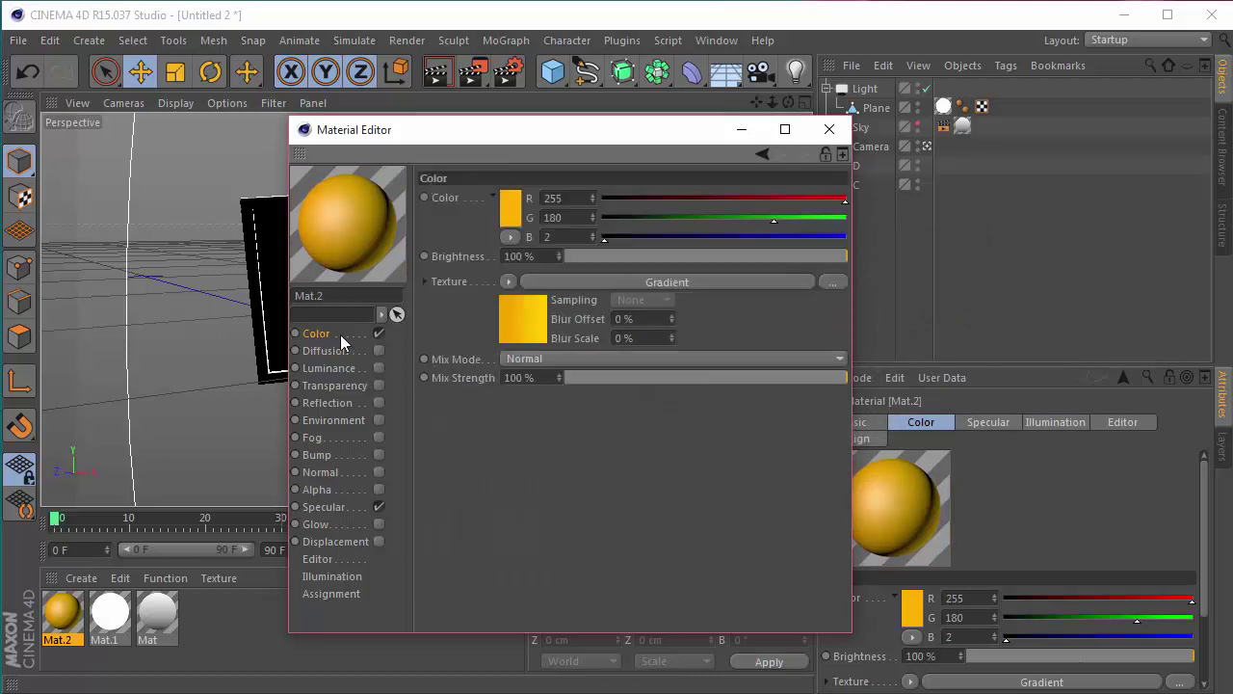
double_click(543, 256)
text(3)
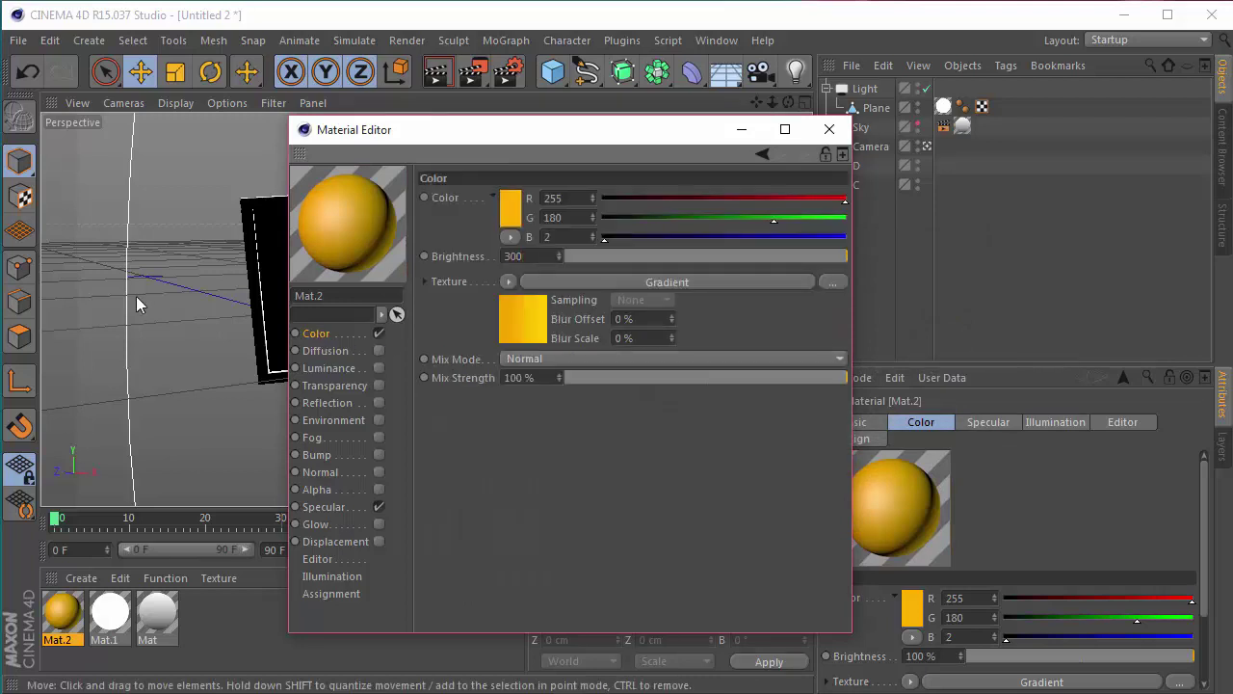
text(00)
key(Return)
Enable Mat.2's Diffusion channel with Affect Reflection on, an Ambient Occlusion texture and 50 % brightness.
key(Down)
click(379, 350)
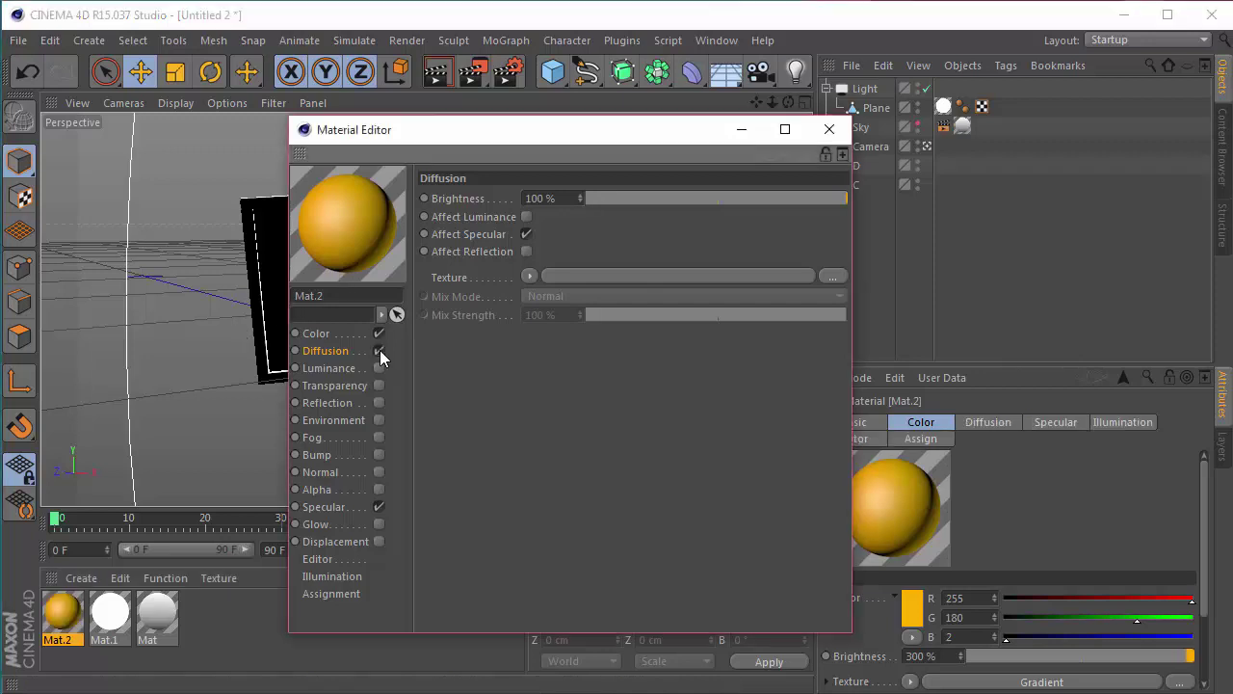
click(526, 252)
click(529, 274)
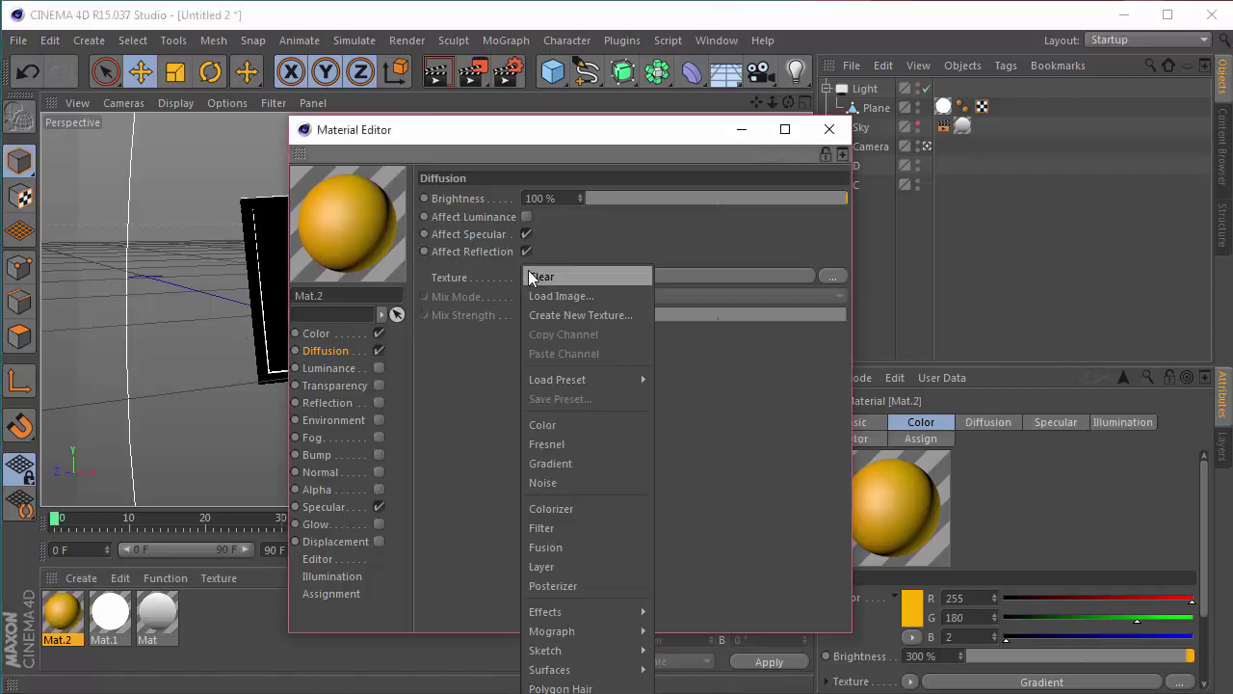
mouse_move(580, 603)
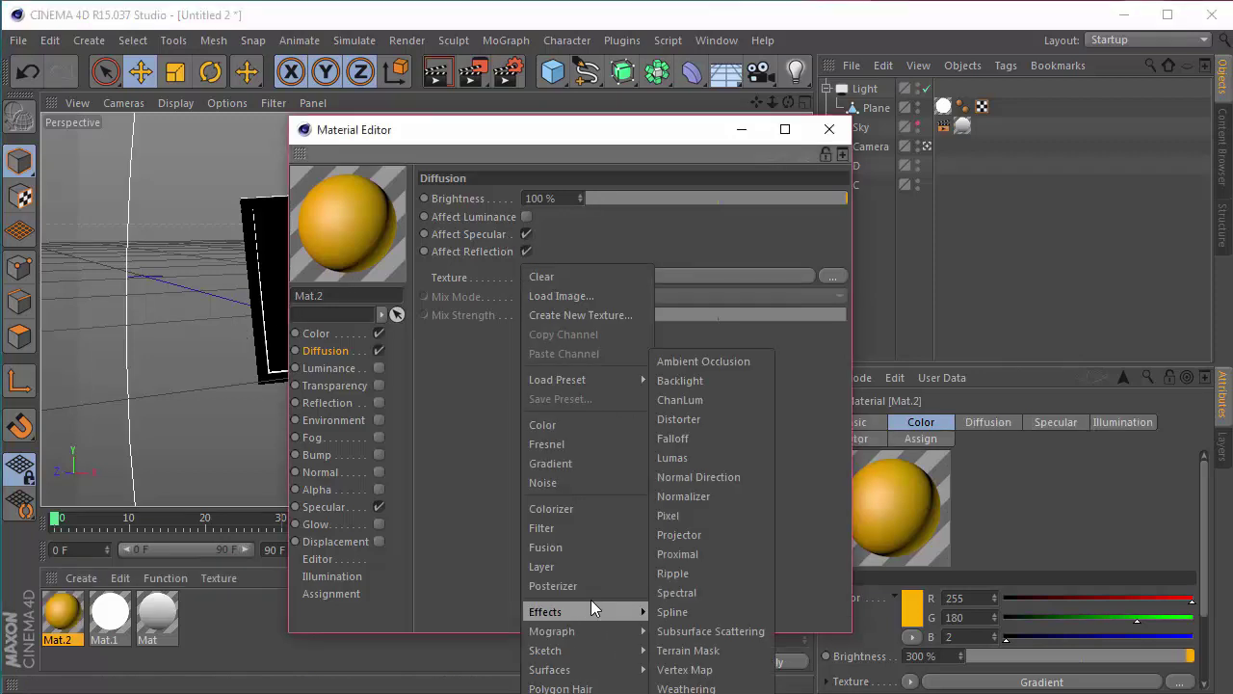
click(685, 360)
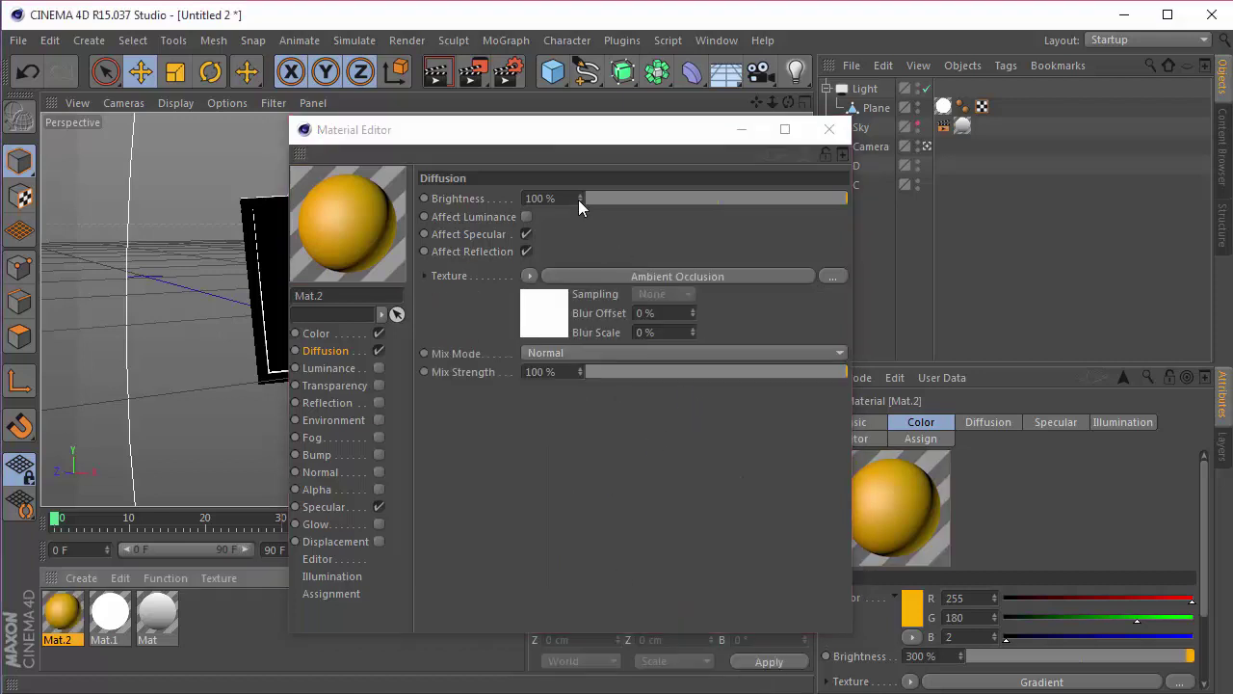
drag(578, 200, 189, 165)
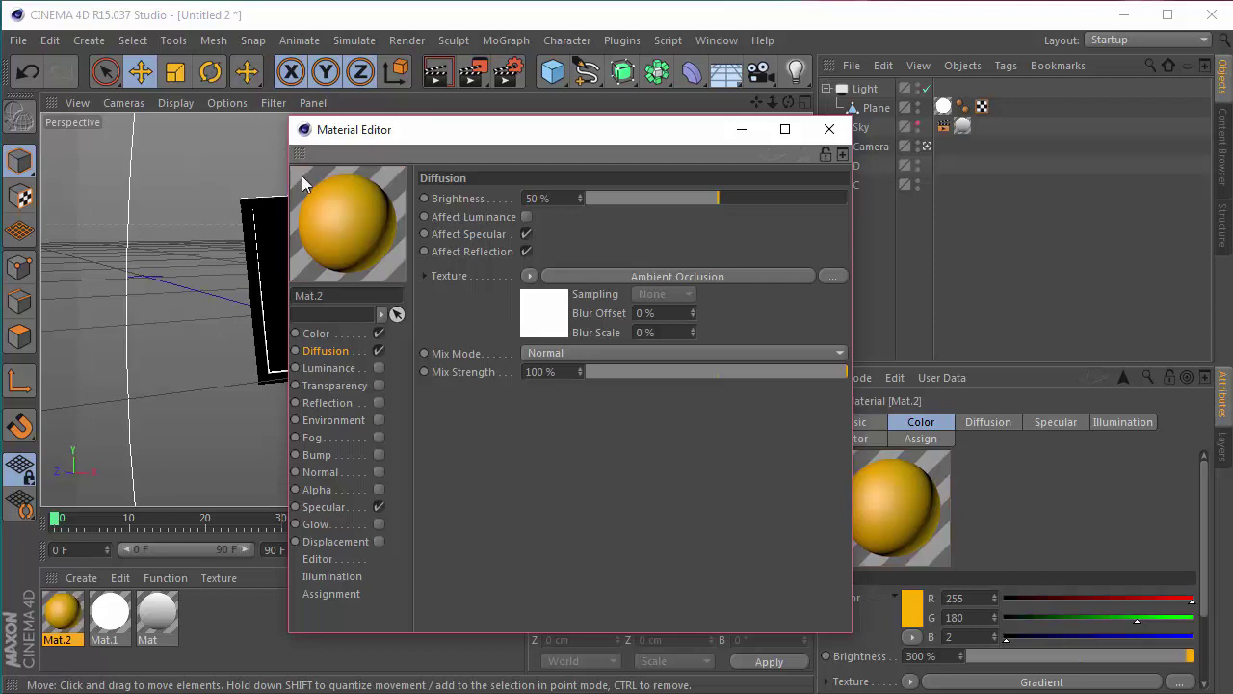
Enable Mat.2's Luminance channel and set its color to R 255, G 195 and B 0.
click(376, 368)
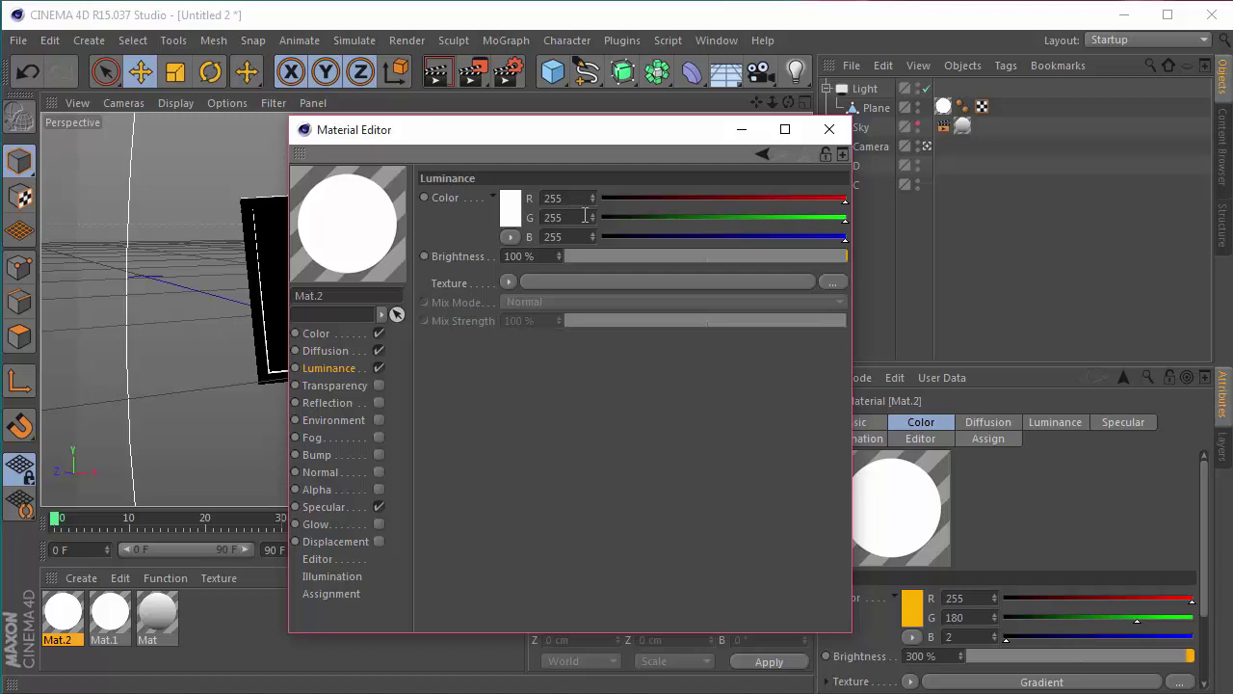
drag(587, 217, 122, 162)
text(195)
click(564, 236)
drag(564, 236, 528, 253)
text(0)
click(657, 411)
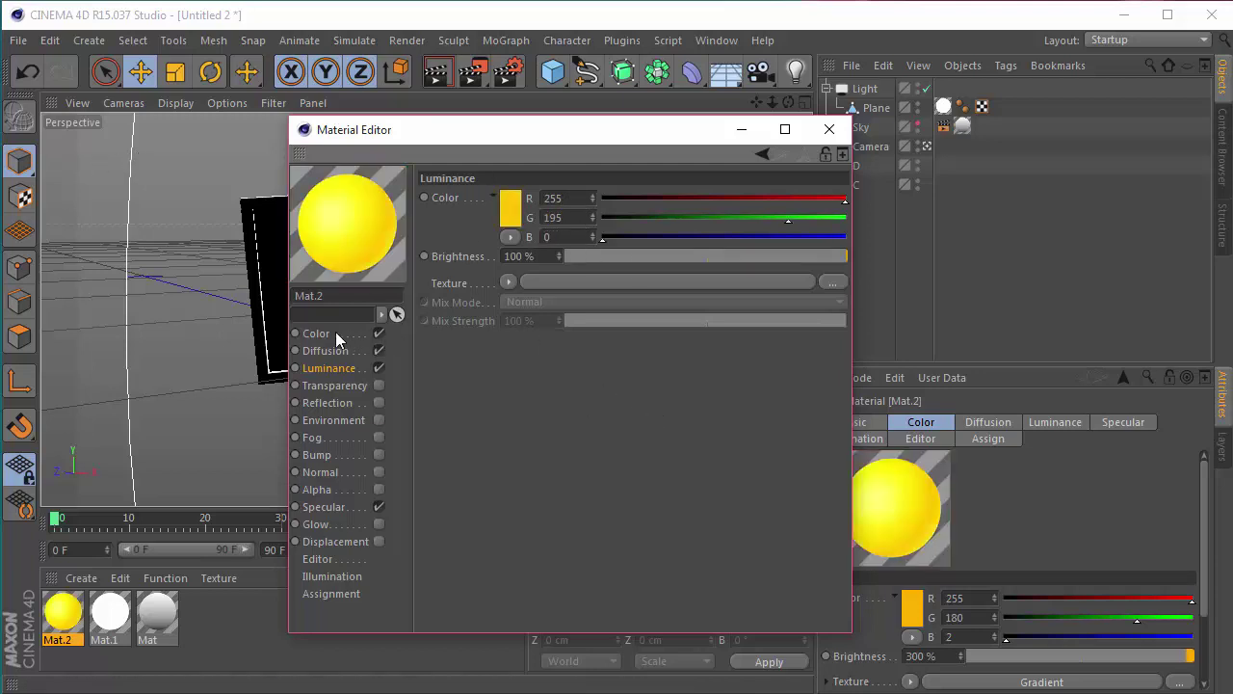
Copy the gradient from Mat.2's Color channel texture and paste it into the Luminance texture.
click(336, 335)
click(507, 282)
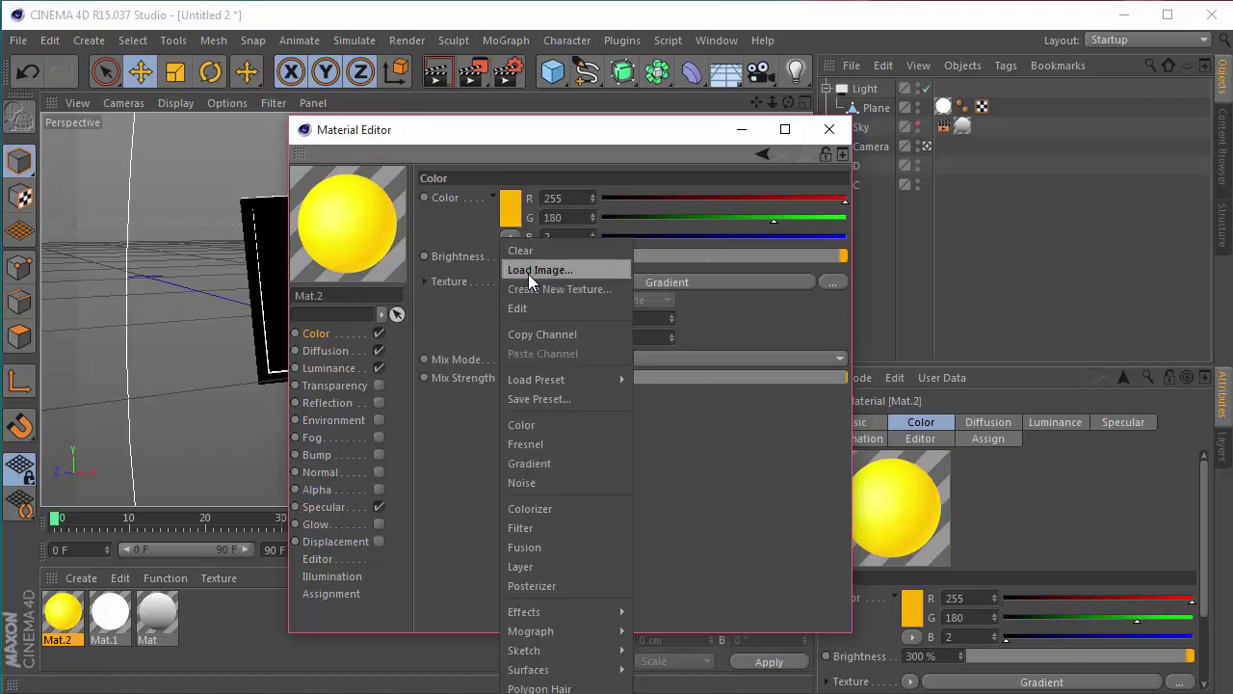
click(540, 335)
click(383, 371)
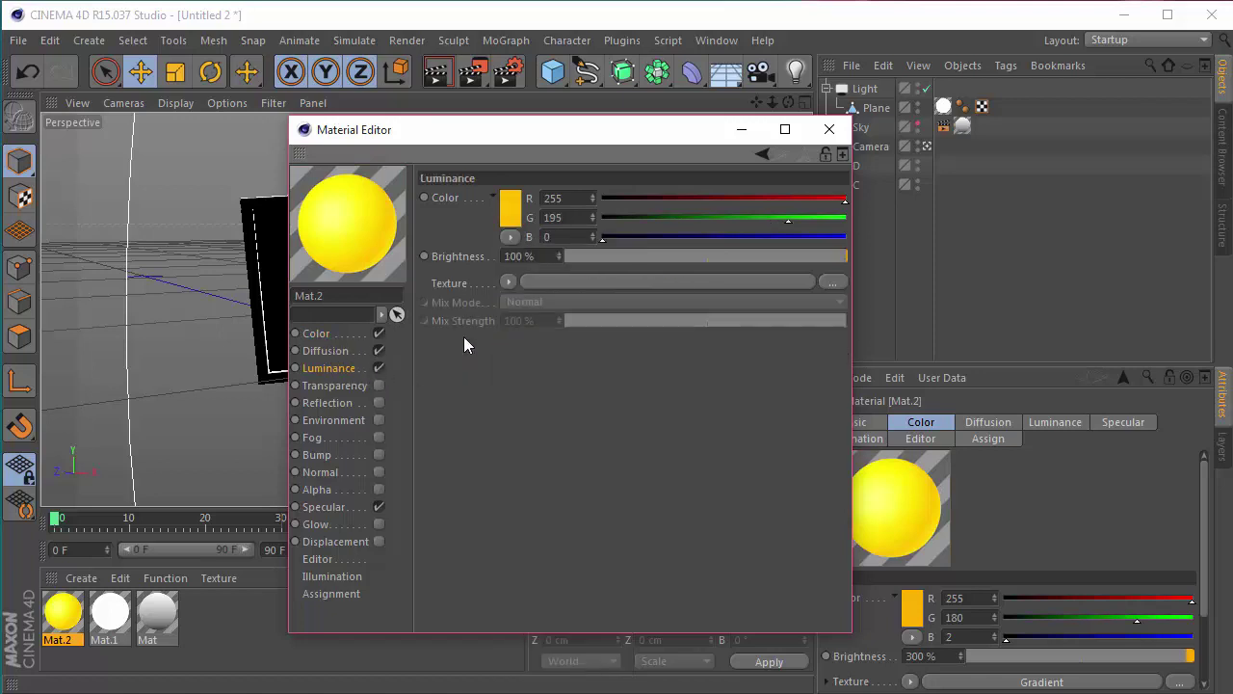
click(503, 282)
click(561, 444)
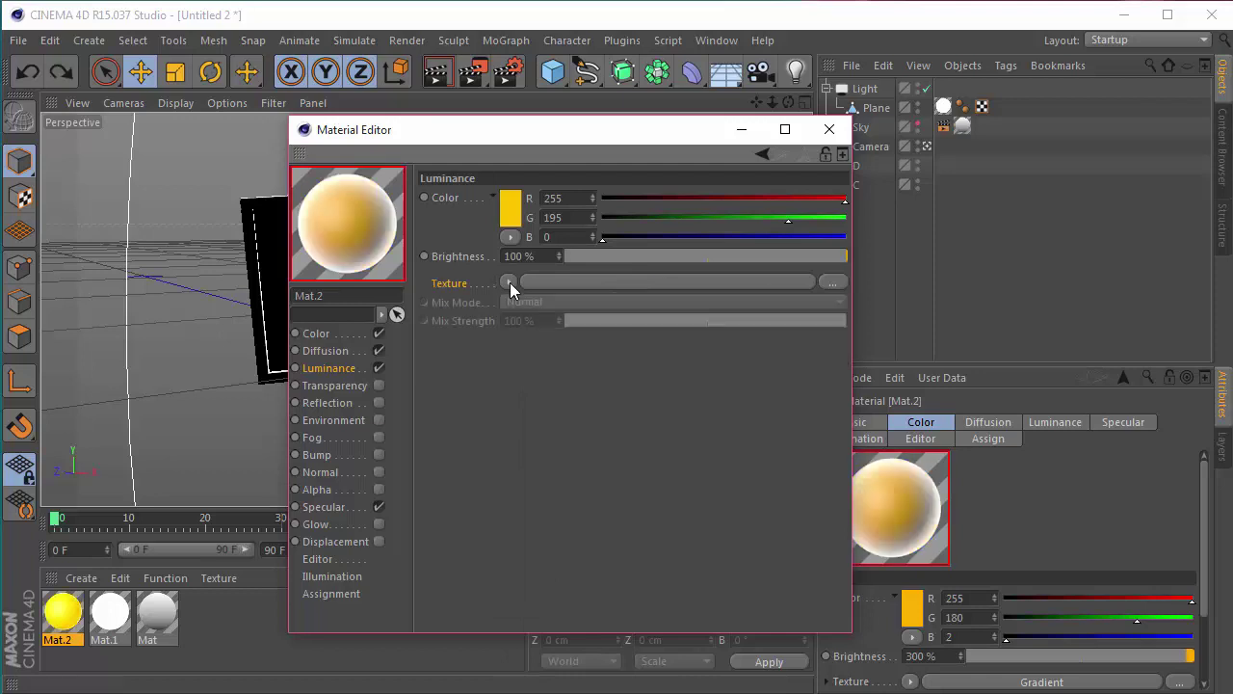
click(510, 283)
click(564, 352)
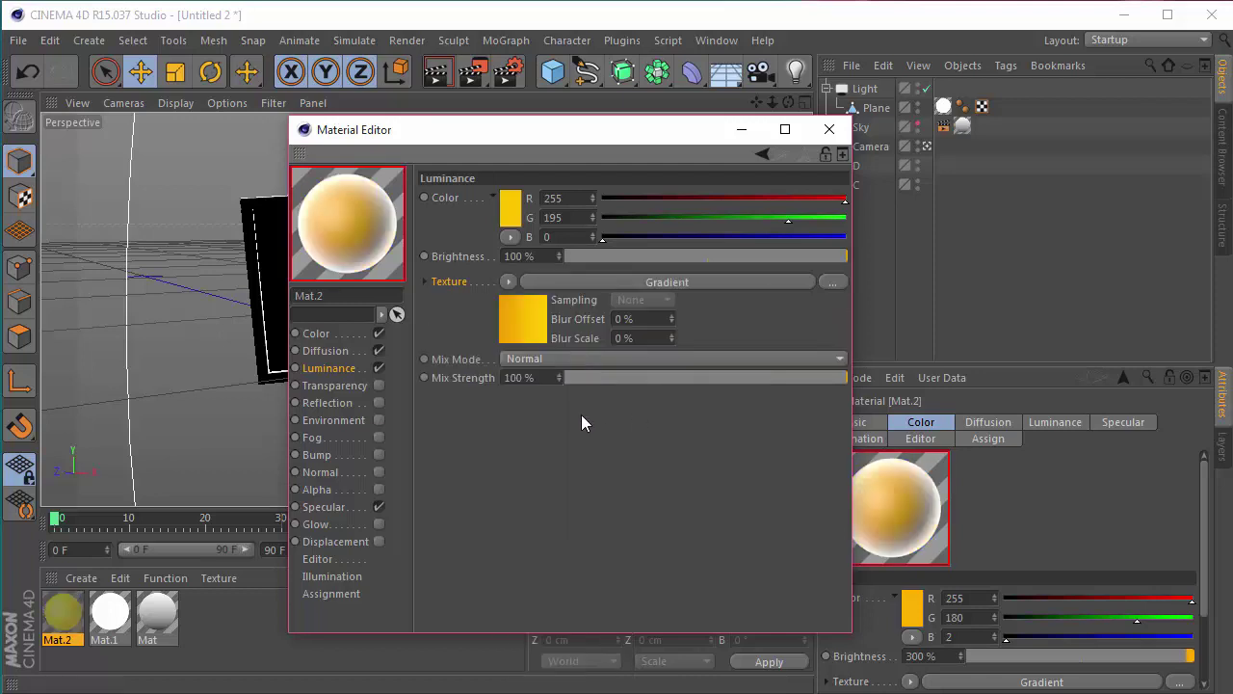
Set the Luminance mix mode to Multiply, its brightness to 70 % and its mix strength to 50 %.
click(585, 358)
click(588, 438)
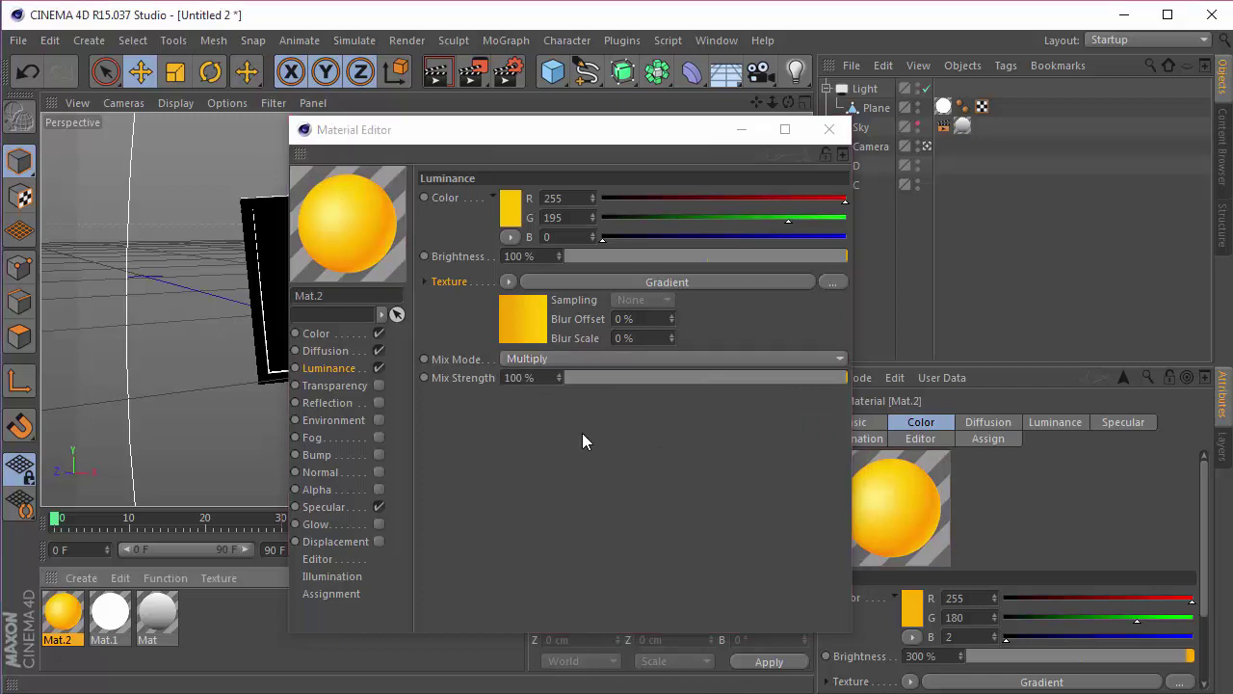
click(525, 255)
text(70)
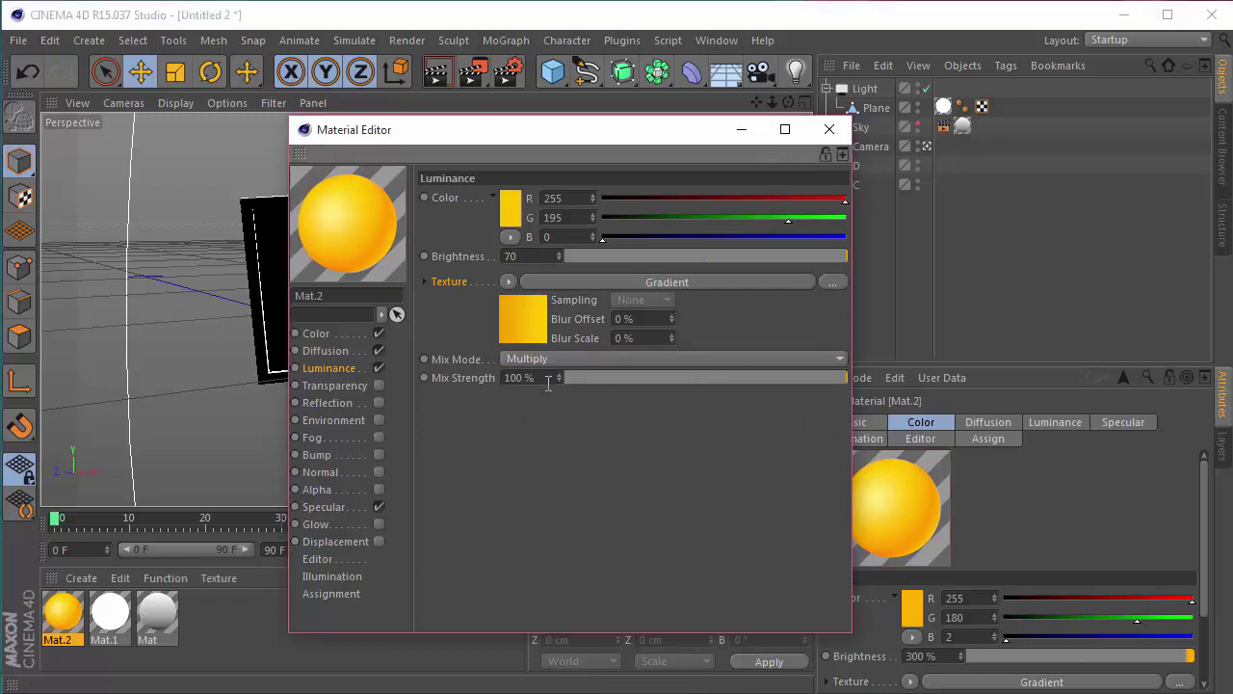
click(525, 376)
text(50)
key(Return)
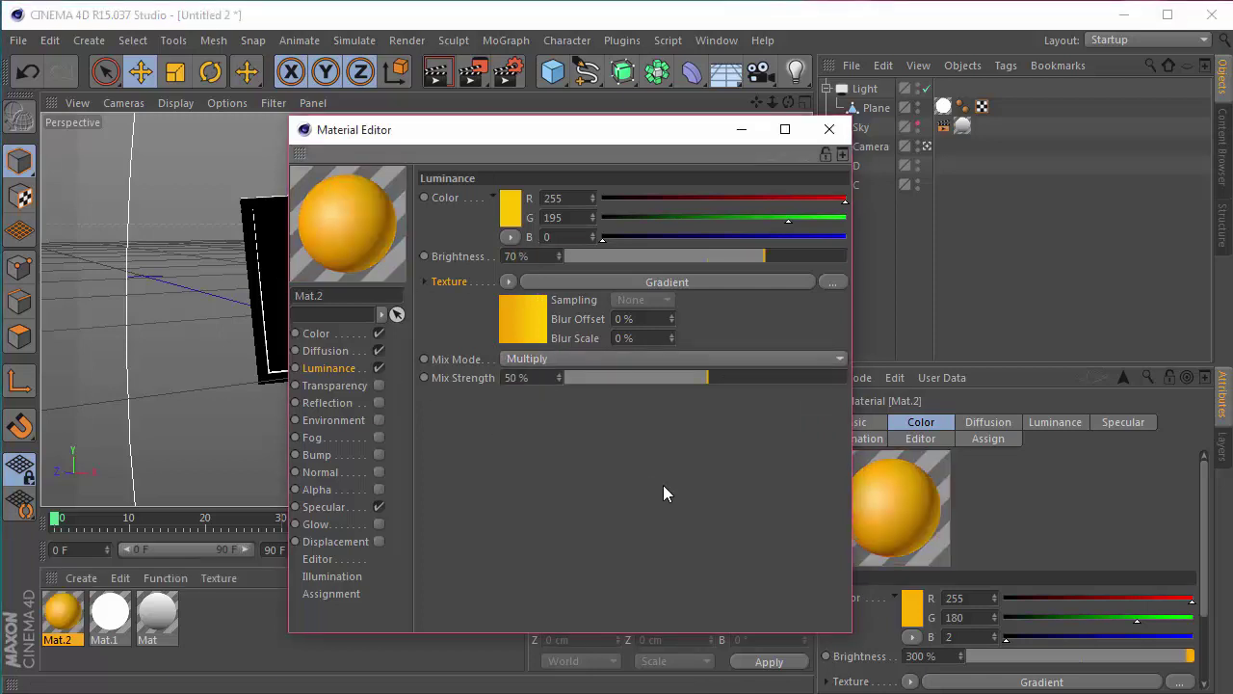
Enable Mat.2's Reflection channel with a Fresnel texture and set its color to R 255, G 215 and B 17.
click(379, 402)
click(507, 317)
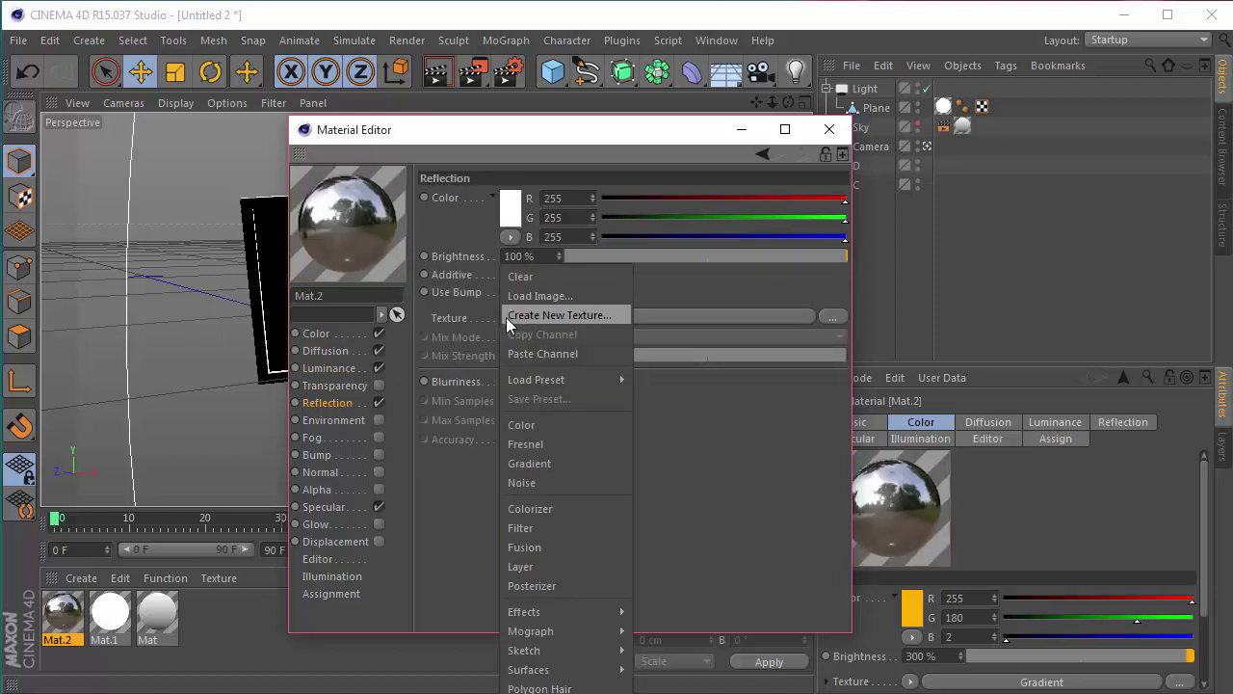
click(550, 444)
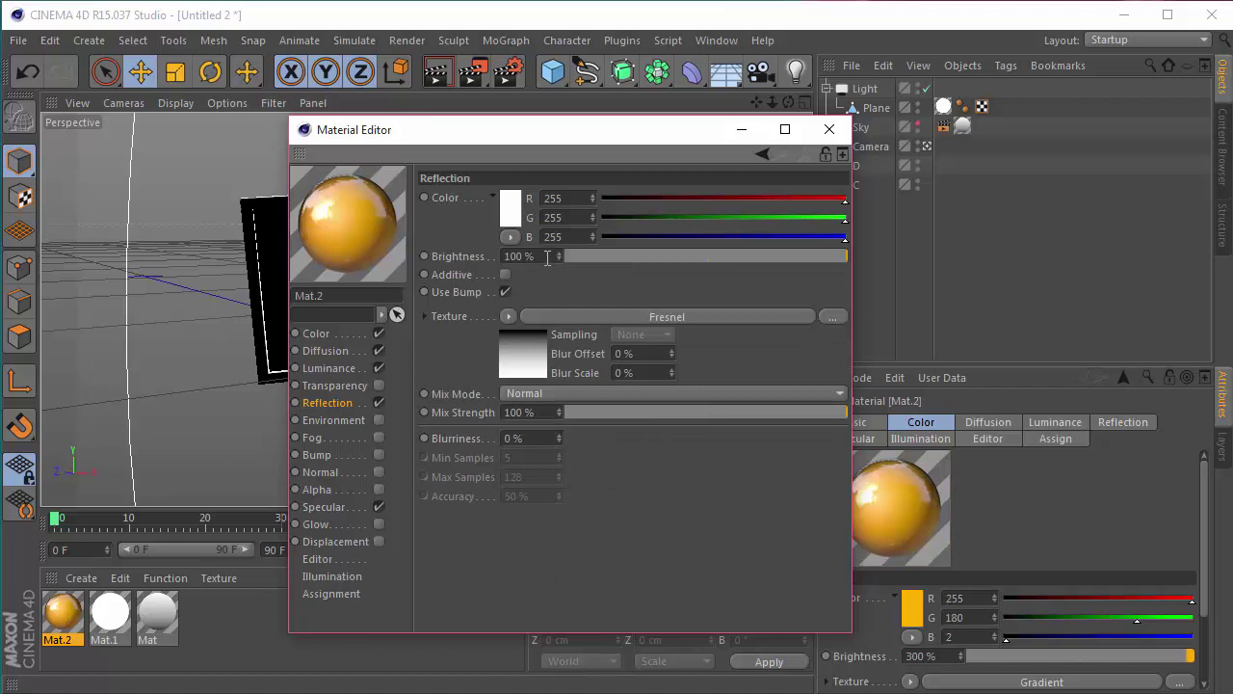
click(569, 199)
key(Tab)
text(215)
key(Tab)
text(1)
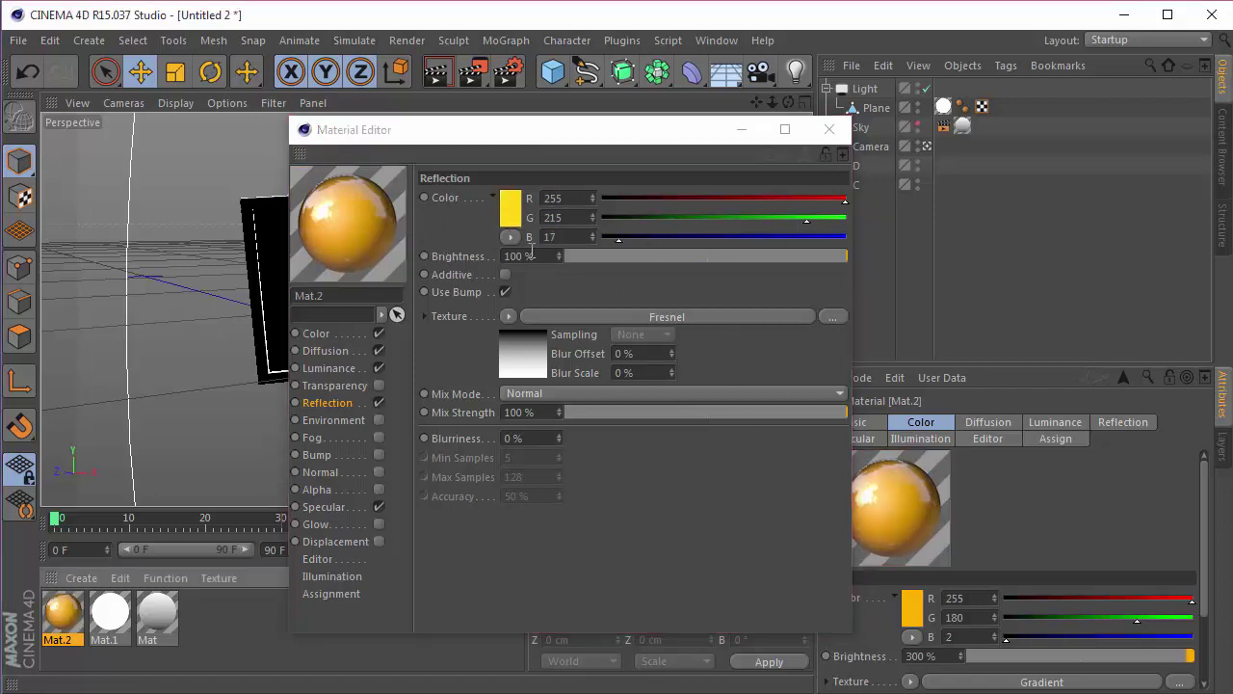
Set the Reflection brightness to 10 % and mix strength to 25 %, and turn on Additive.
drag(533, 256, 162, 273)
text(10)
key(Tab)
text(2)
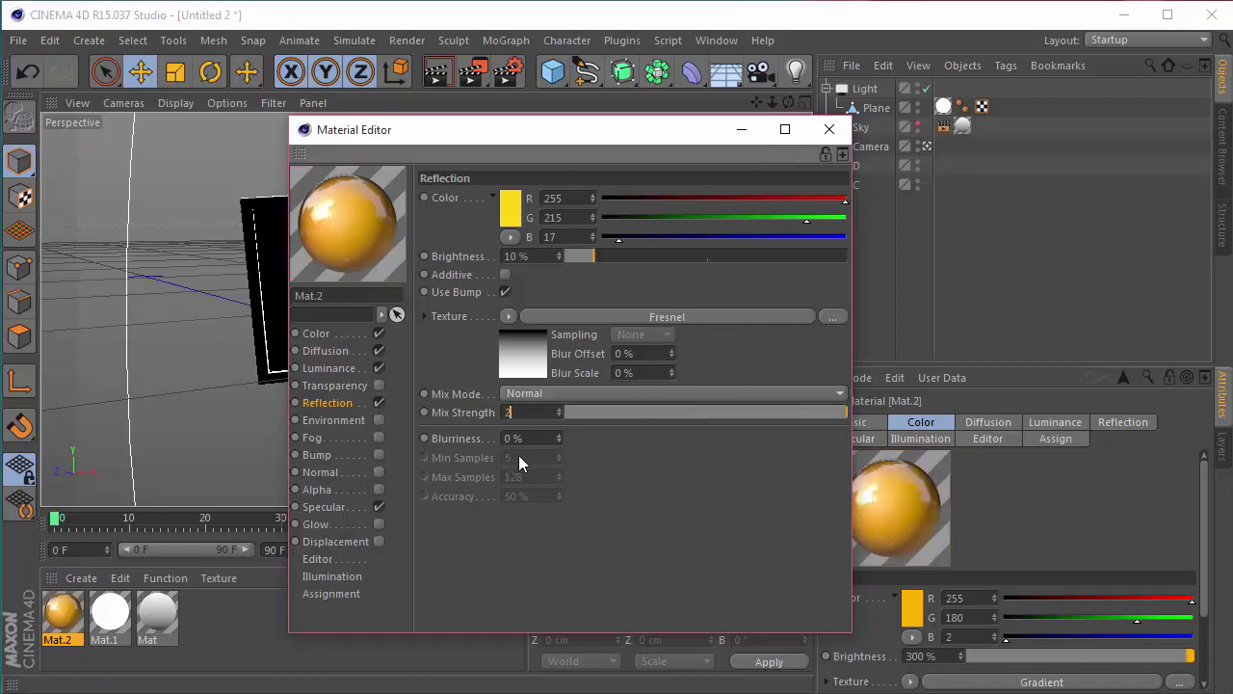
text(5)
key(Return)
click(505, 275)
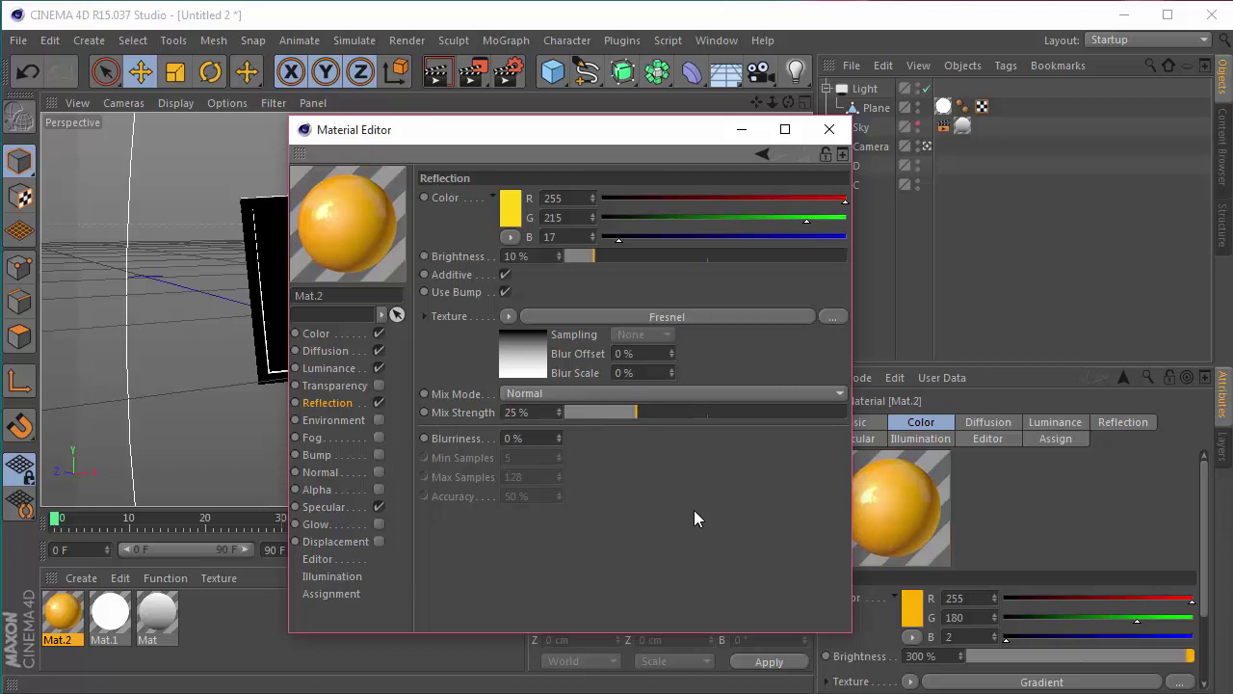
Set Mat.2's Specular color blue value to 180, its height to 310 % and its width to 30 %, and close the material.
click(326, 507)
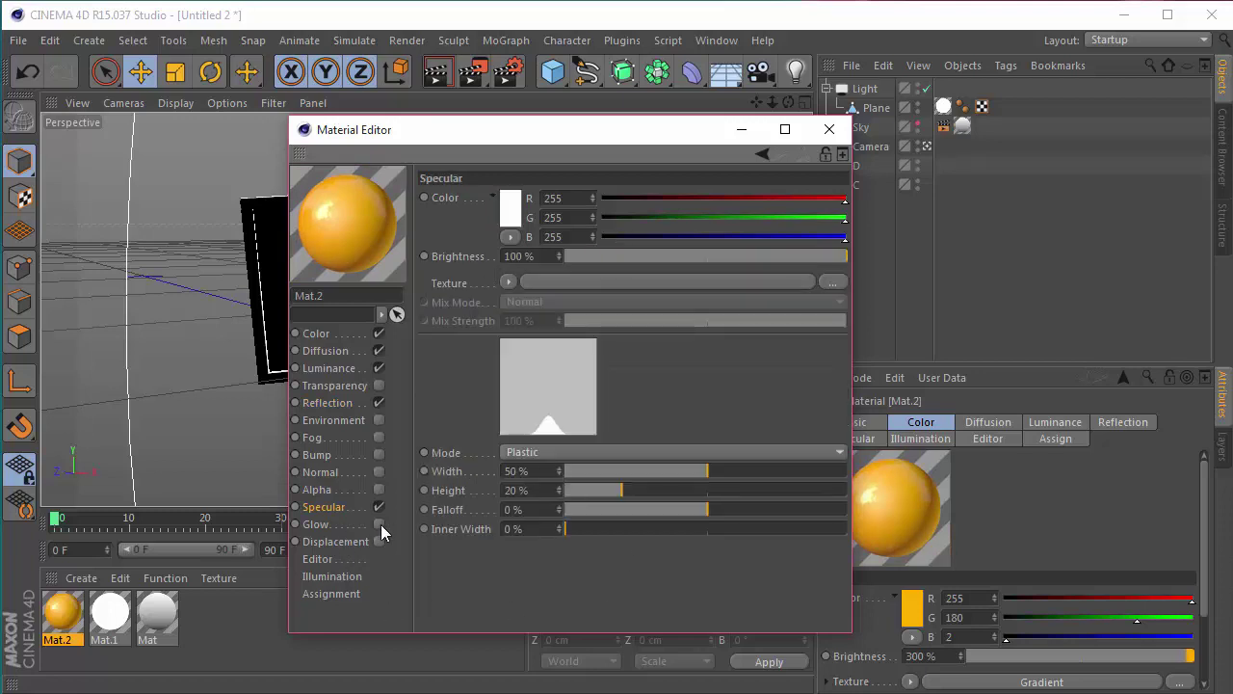
drag(593, 237, 302, 236)
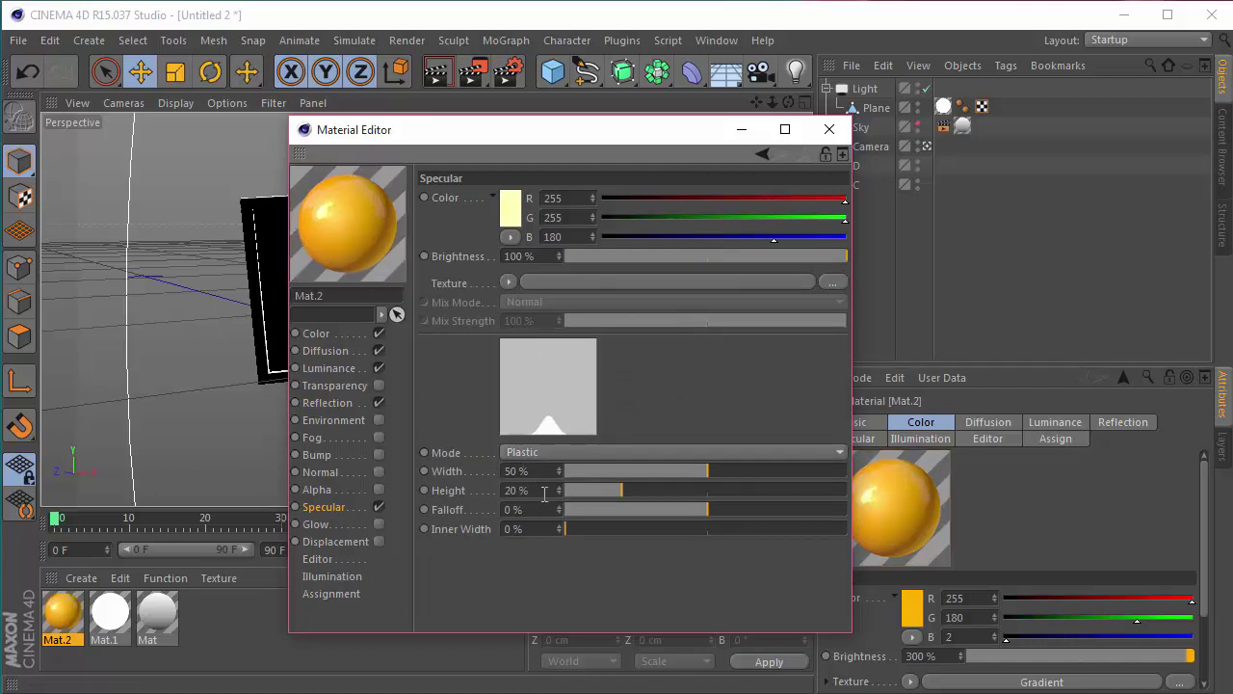
text(310)
key(Return)
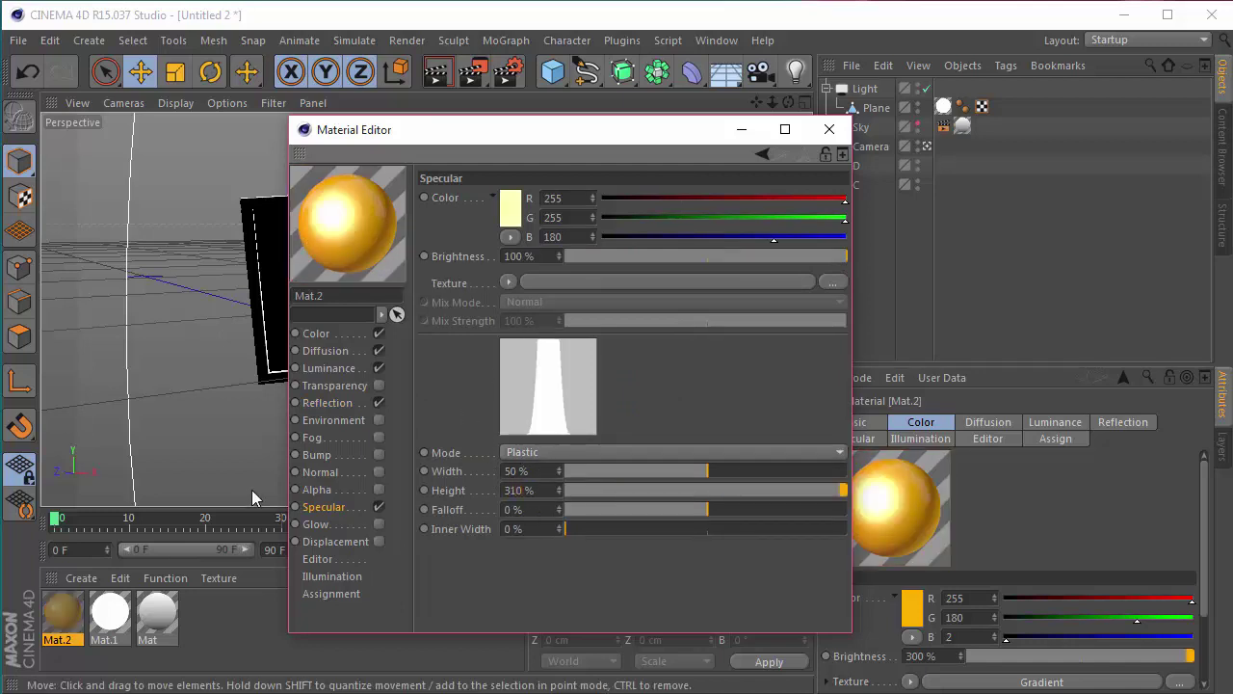
double_click(518, 471)
text(30)
key(Return)
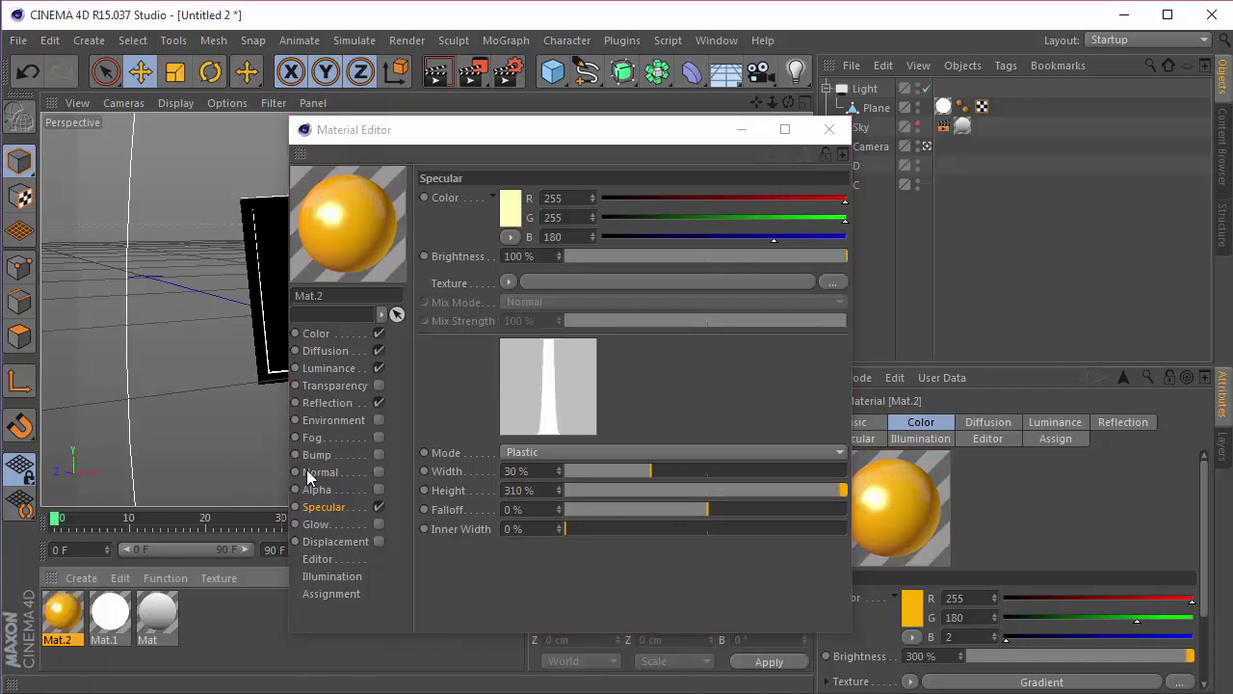
click(828, 130)
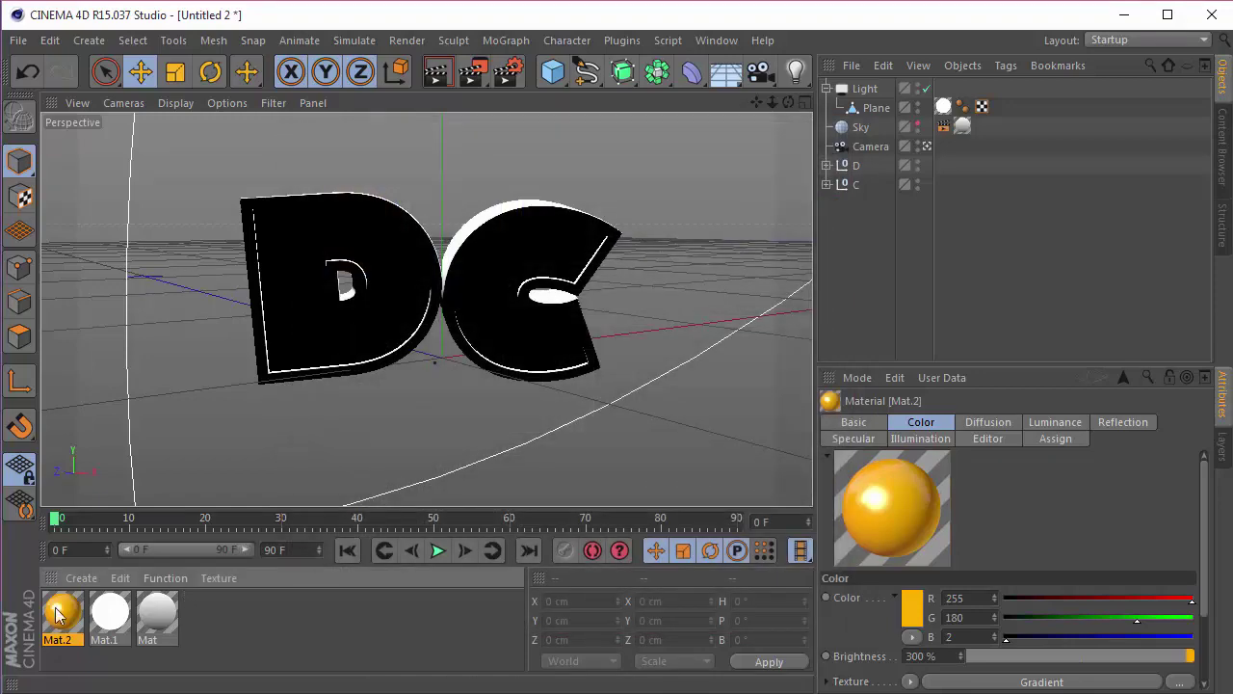
Duplicate the orange Mat.2 material and clear the gradient from the copy's Color channel texture.
ctrl+drag(60, 610, 85, 607)
double_click(109, 613)
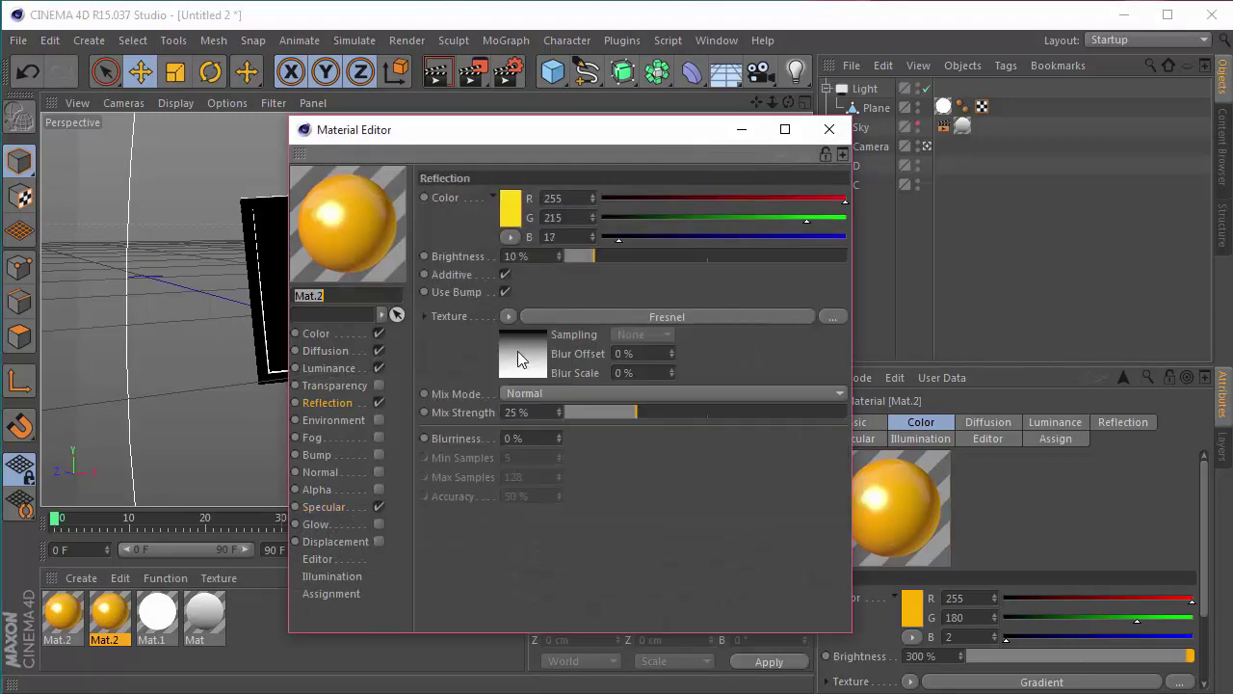
click(316, 333)
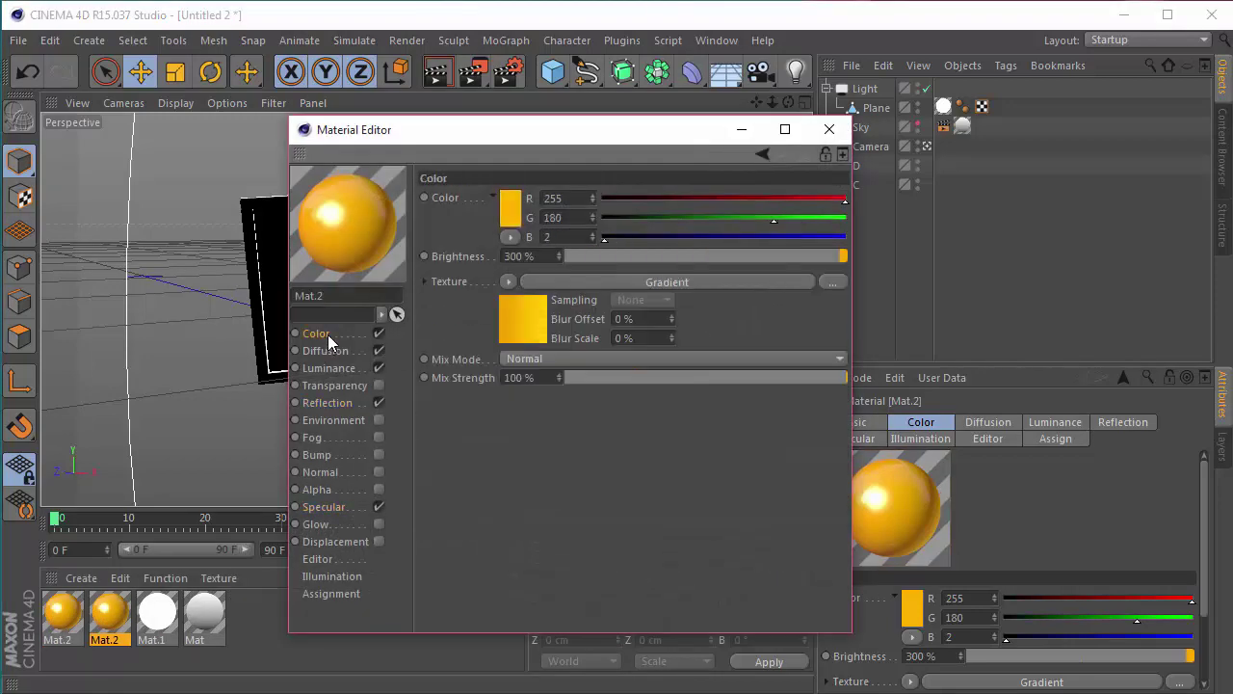
click(510, 280)
click(548, 249)
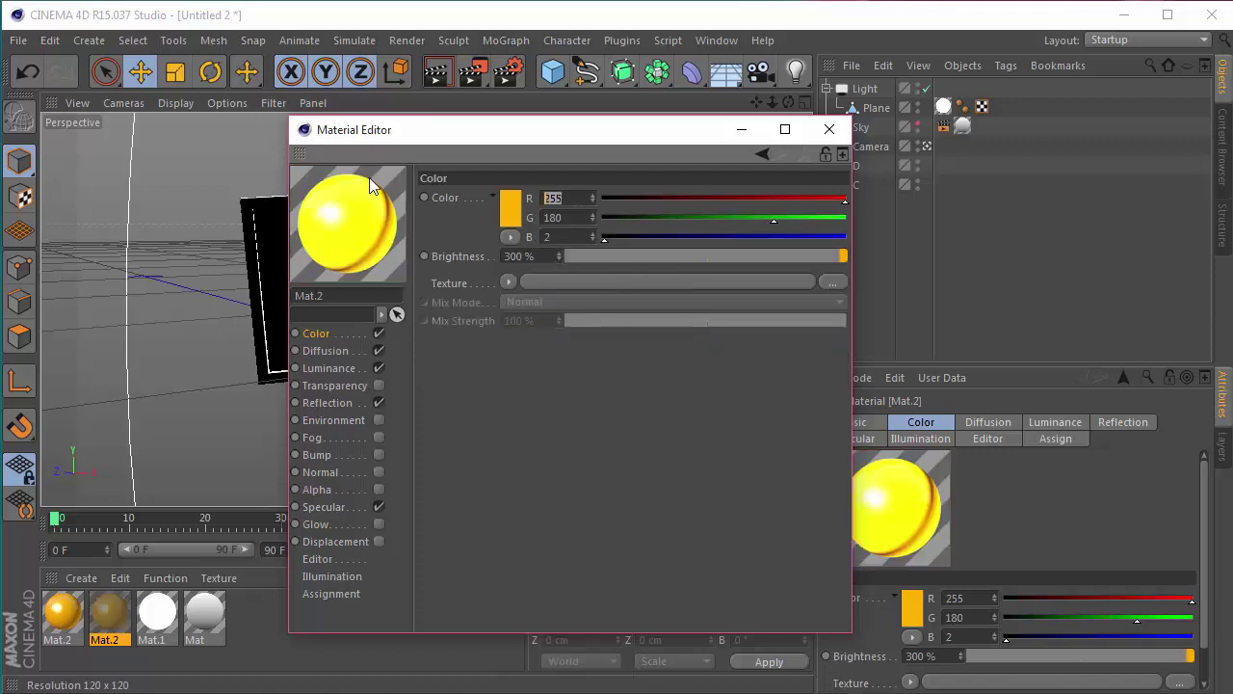
Set the duplicated material's Color channel to R 5, G 0 and B 190.
text(5)
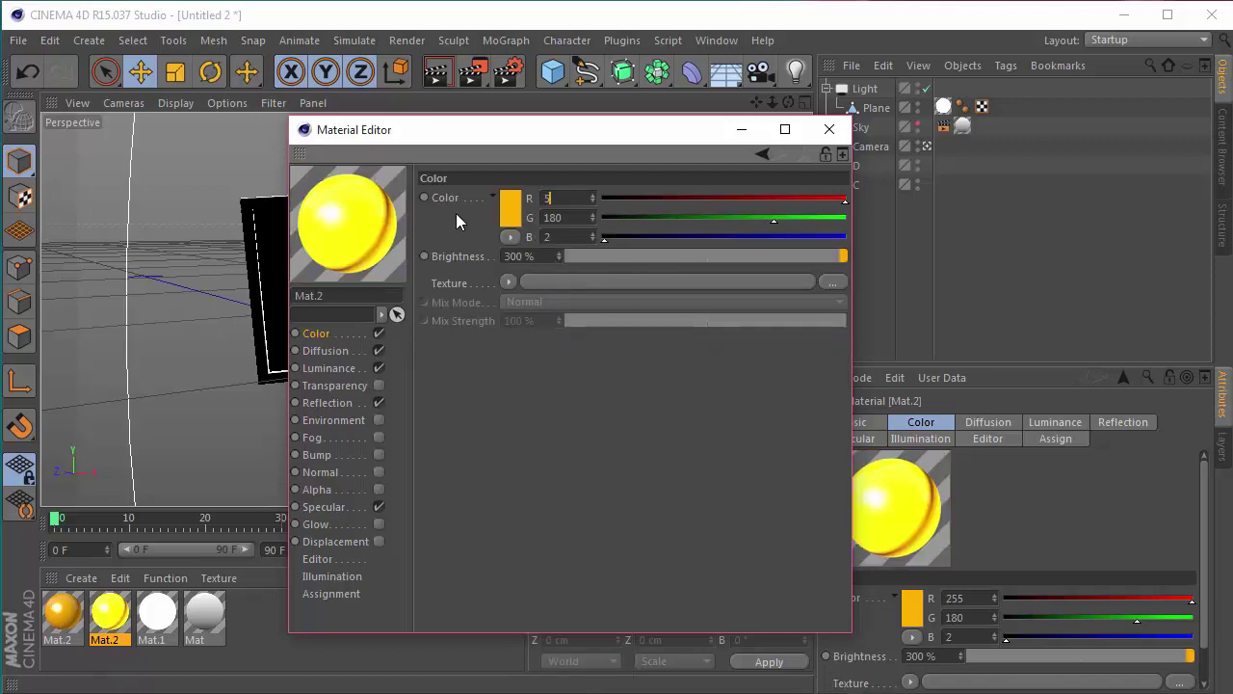
drag(574, 219, 391, 232)
text(0190)
click(622, 387)
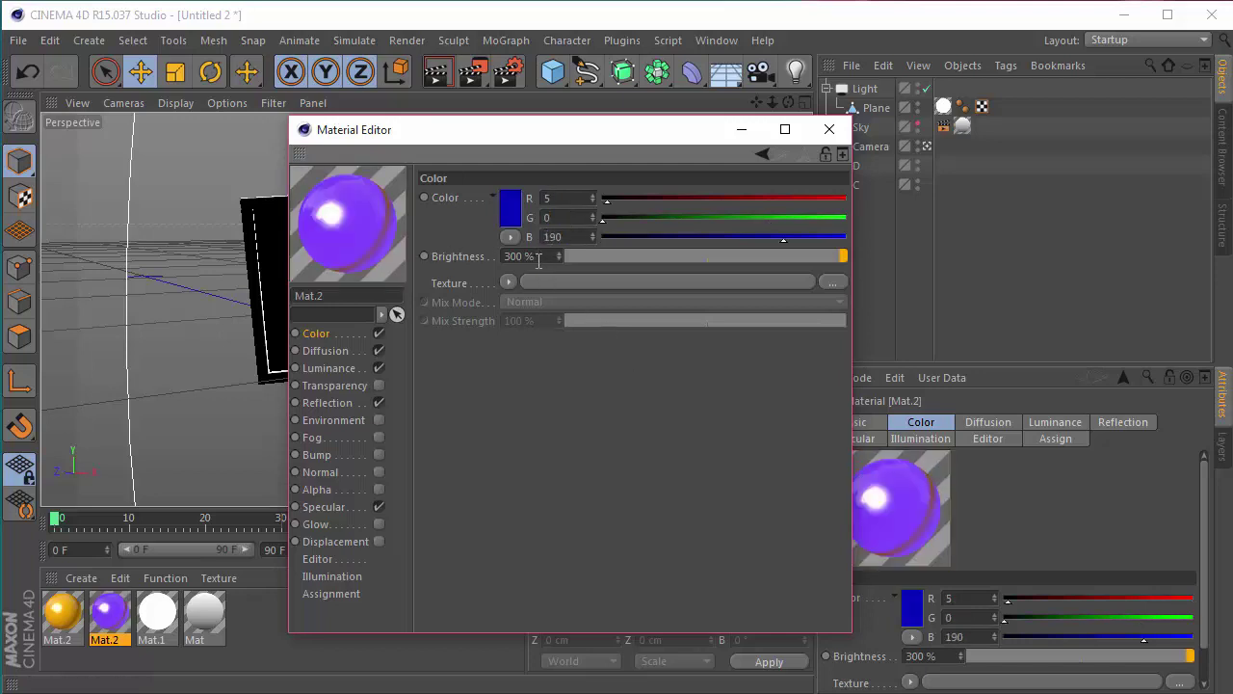
Clear the gradient from the duplicated material's Luminance texture and set the Luminance brightness to 10 %.
click(328, 351)
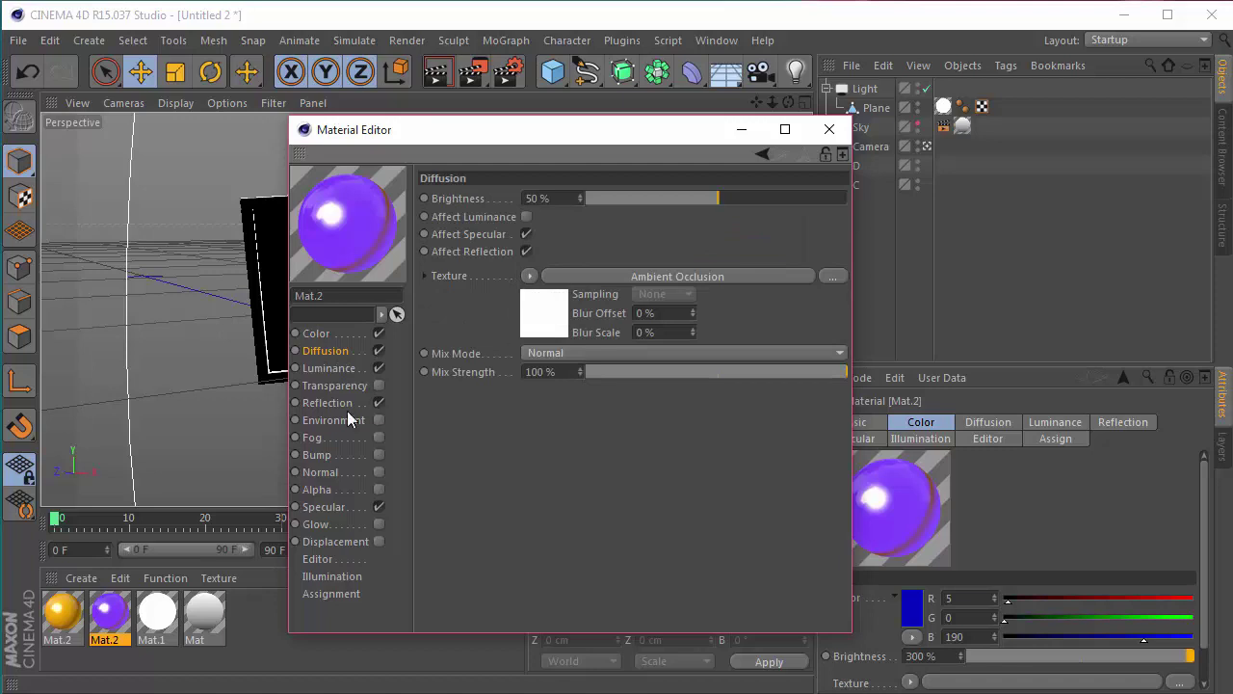
click(337, 371)
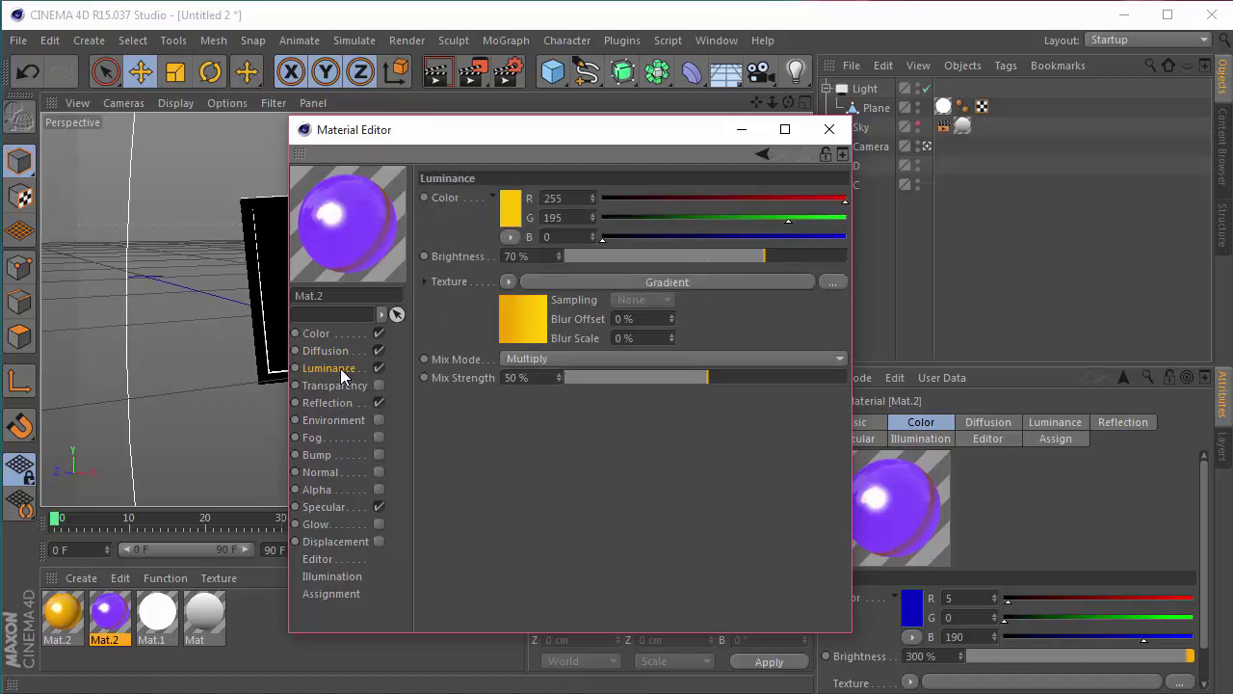
click(510, 281)
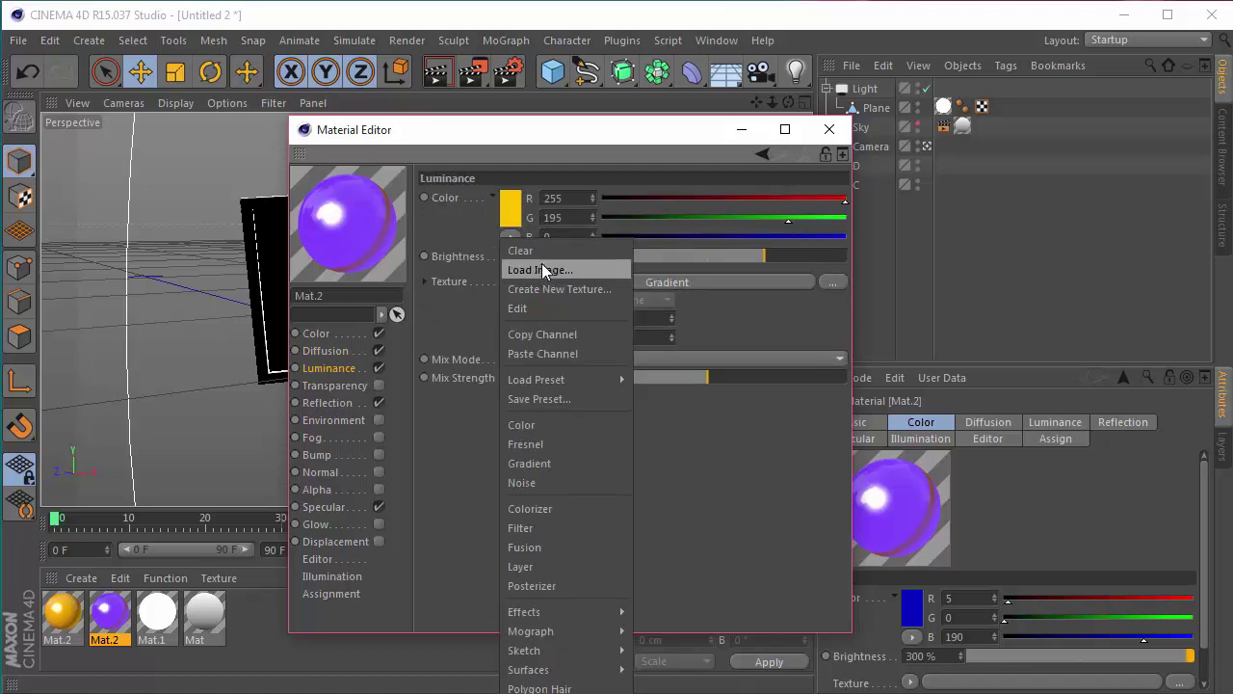
click(539, 252)
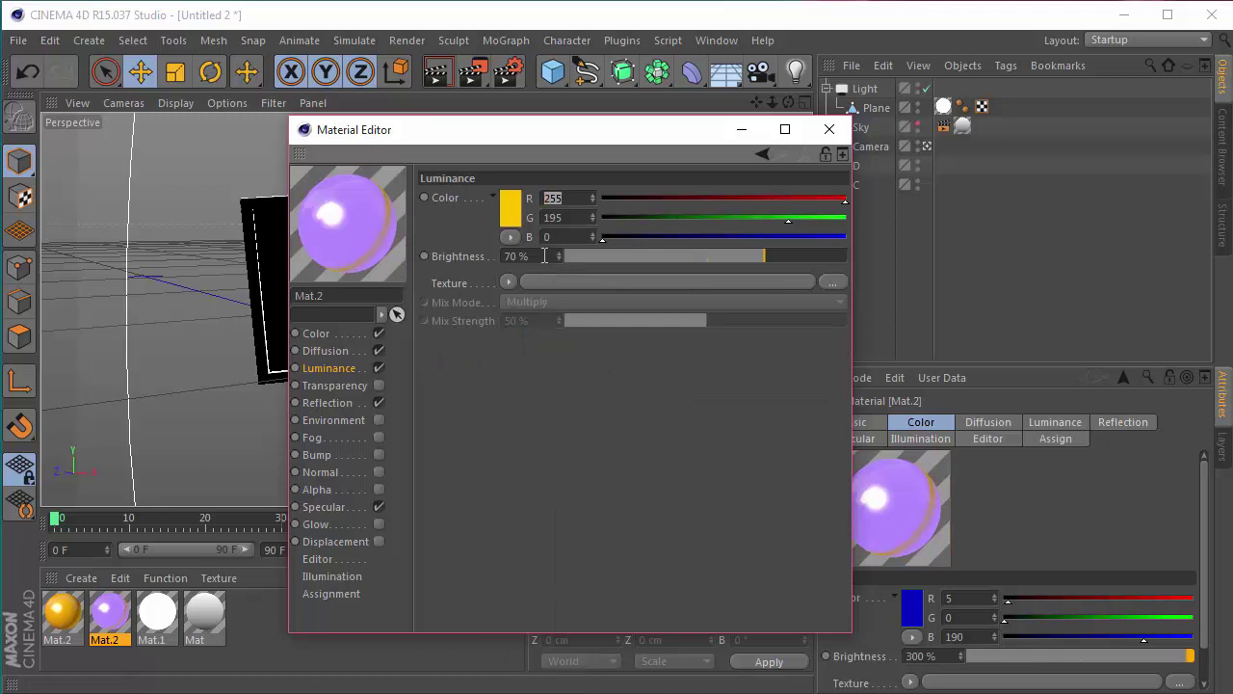
drag(544, 256, 380, 258)
text(10)
click(634, 486)
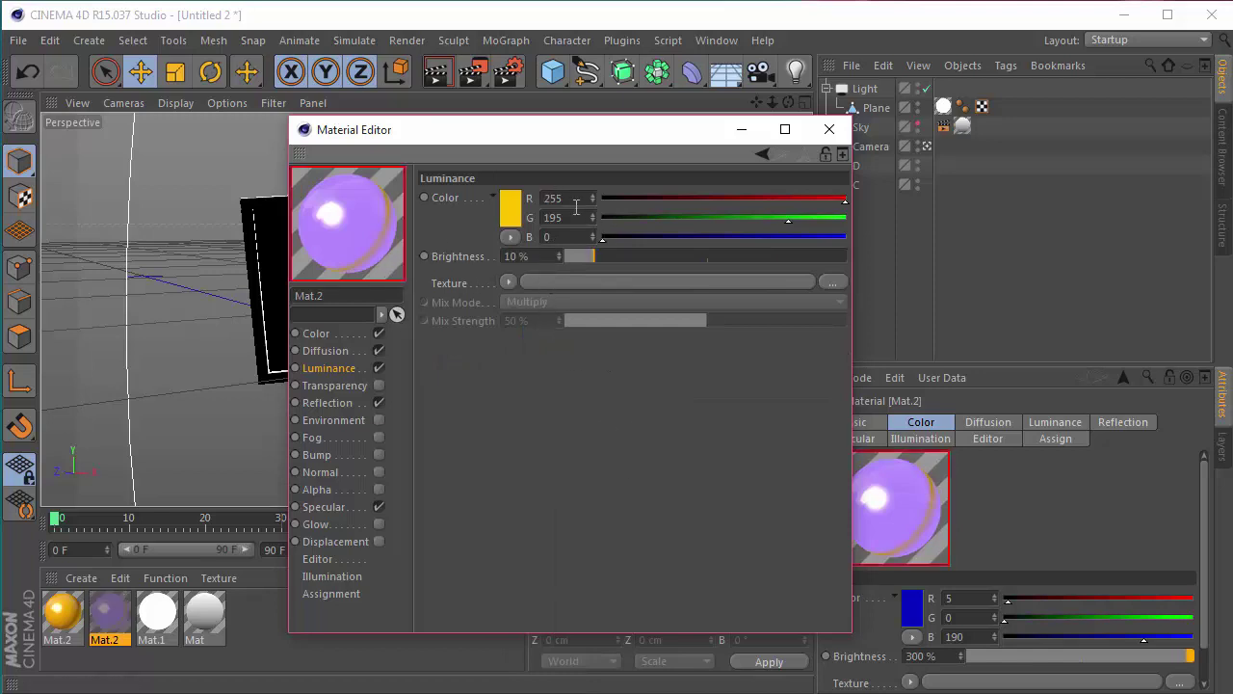
Set the blue material's Luminance color to R 3, G 0 and B 130.
drag(575, 203, 470, 203)
text(3)
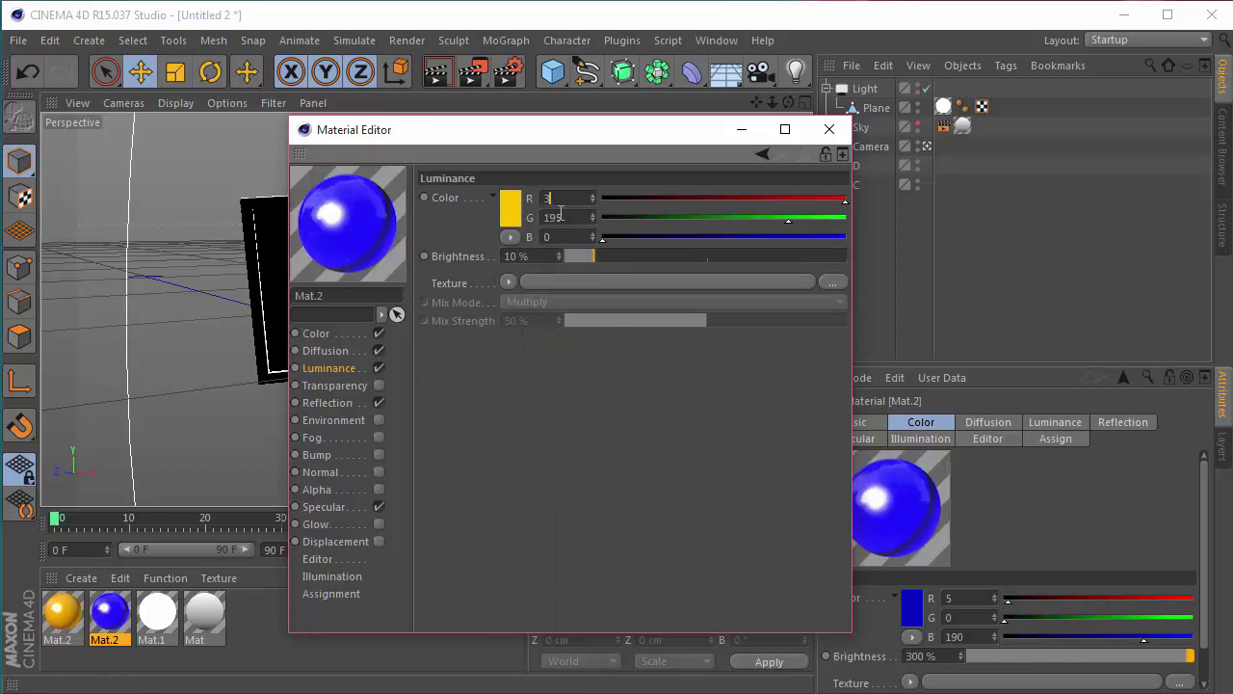
key(Tab)
text(0)
key(Tab)
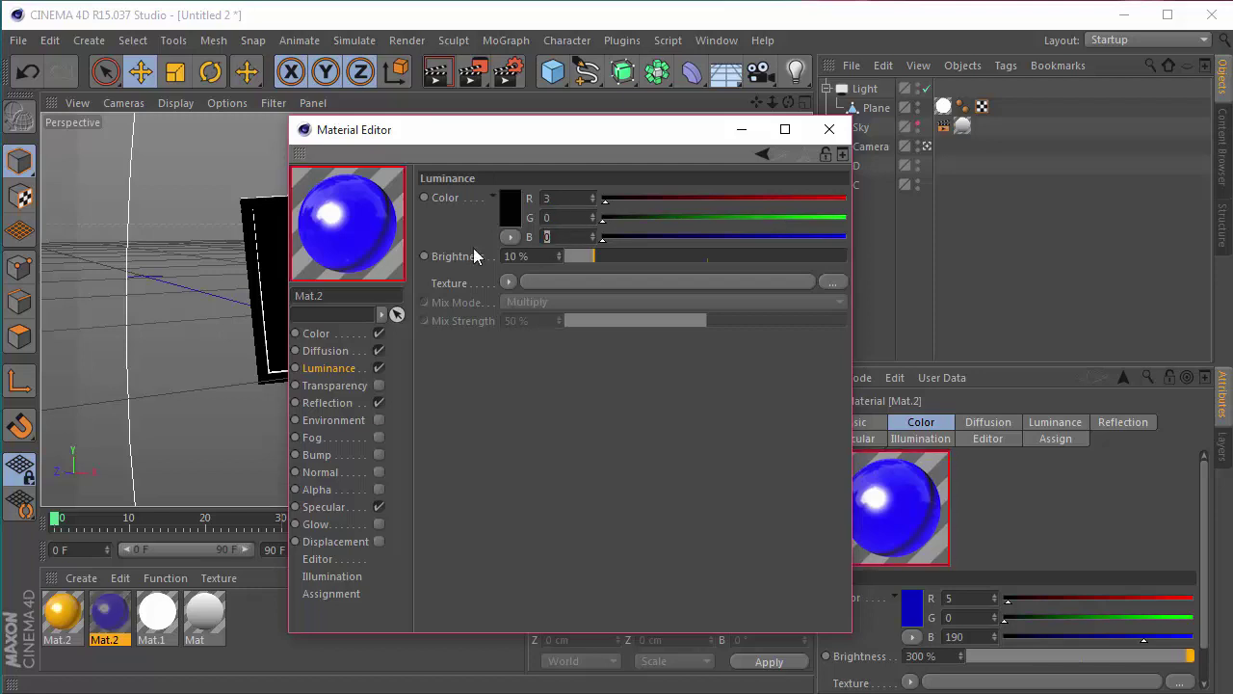
text(130)
click(632, 377)
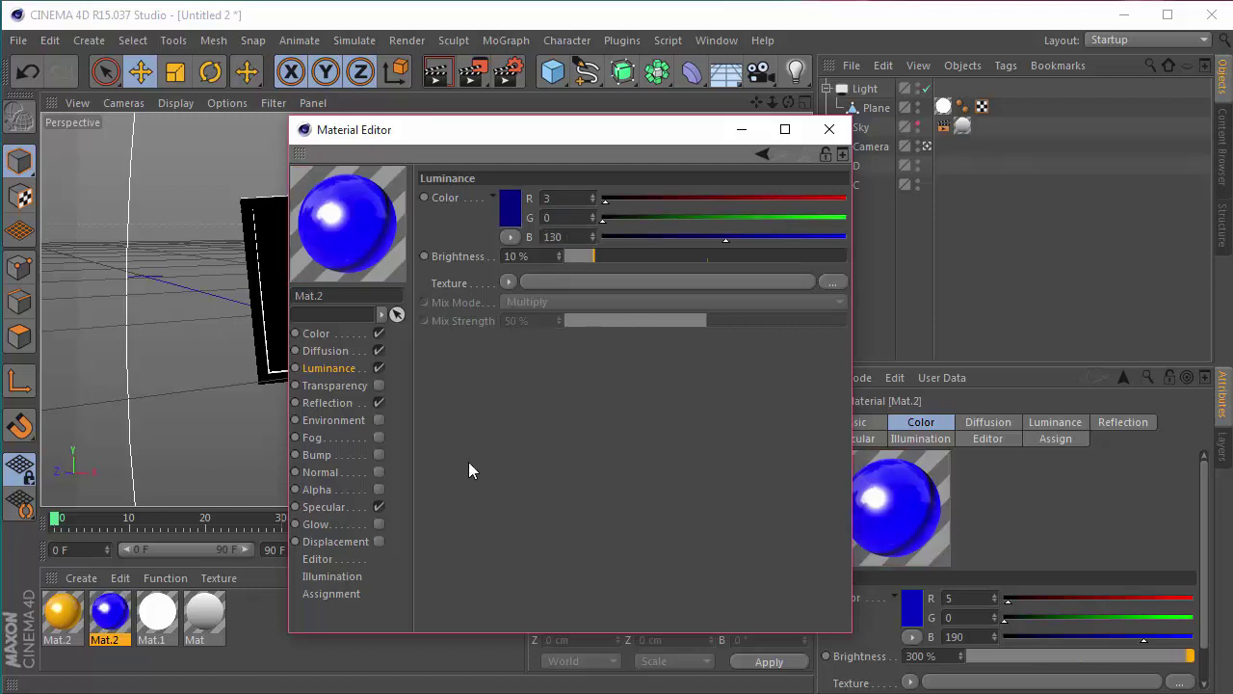
Set the blue material's Reflection color to R 30, G 35 and B 180, and close the material.
click(327, 403)
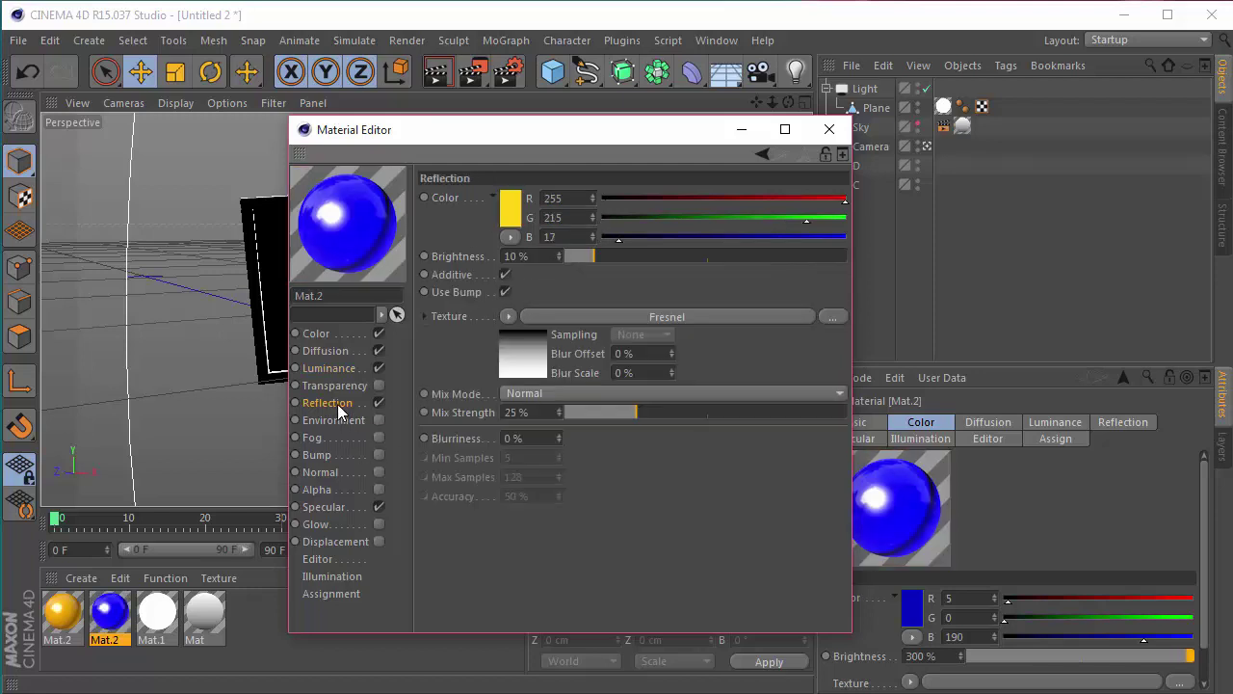
click(569, 197)
text(30)
key(Tab)
text(35)
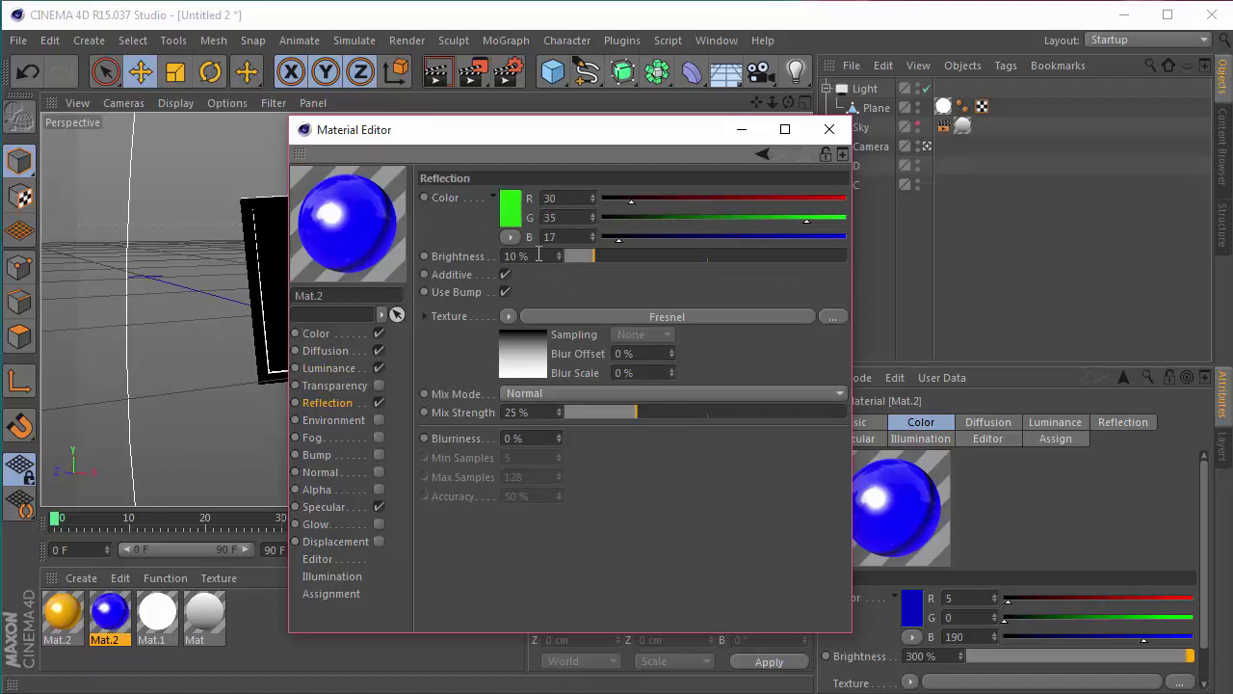
key(Tab)
text(18)
key(Return)
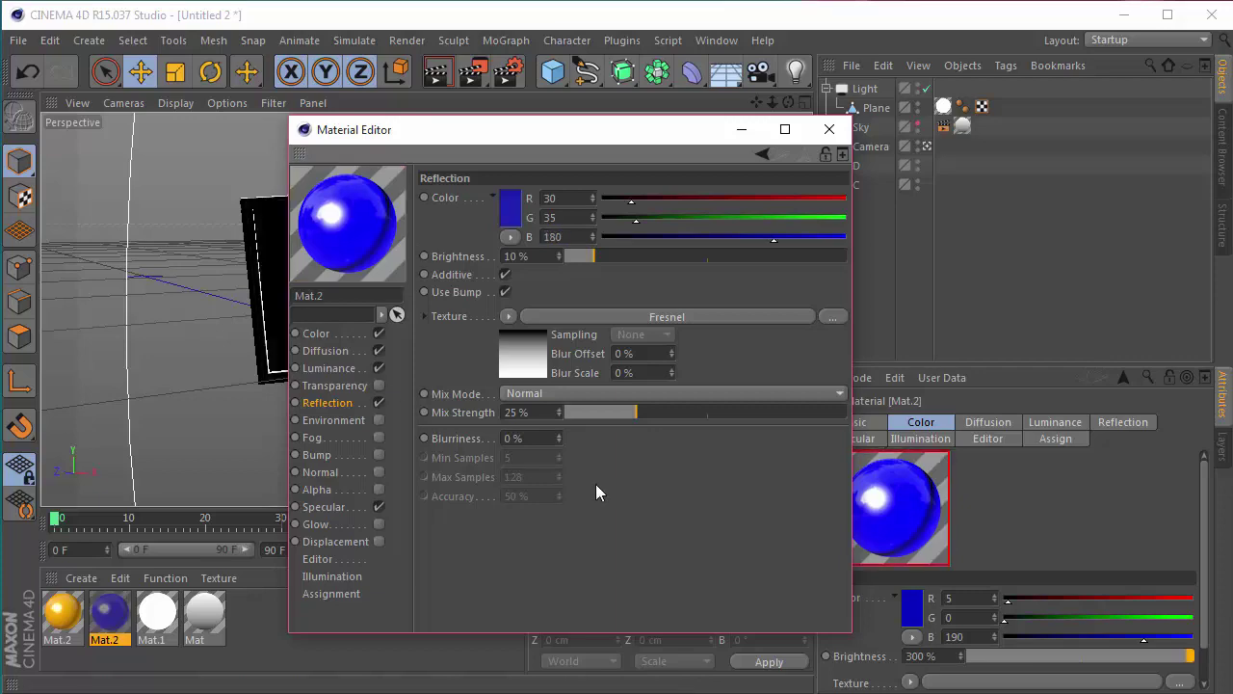
click(827, 129)
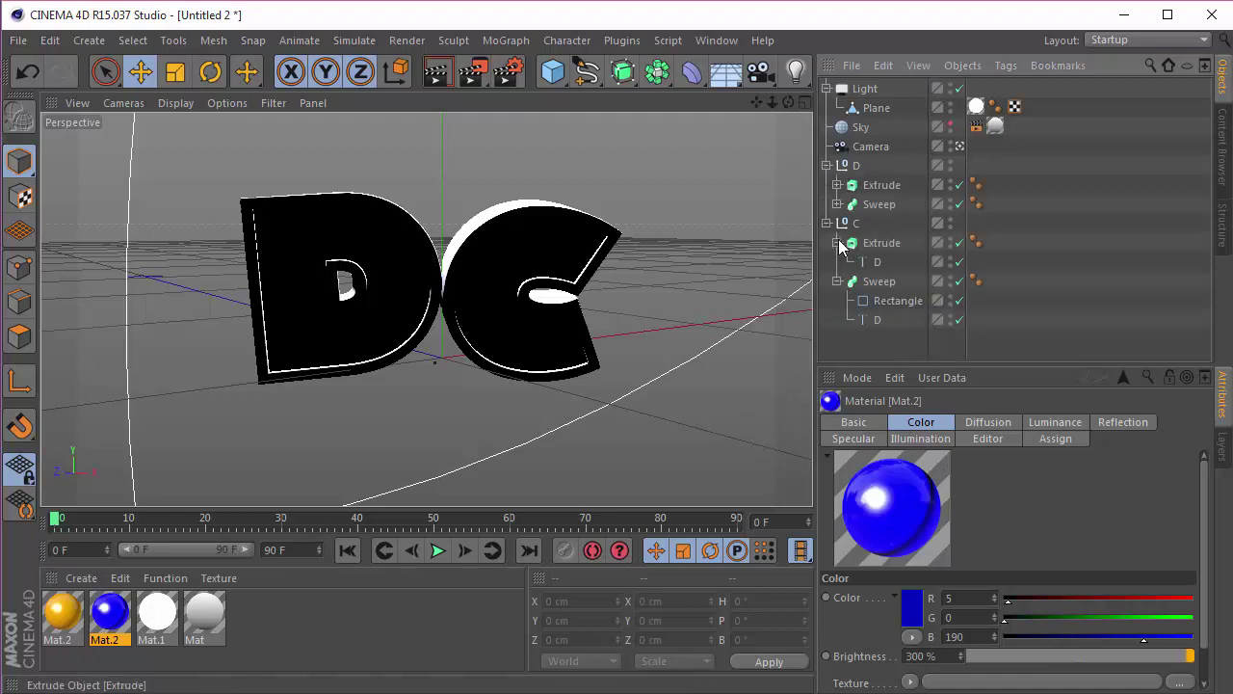
Apply the orange Mat.2 to both letters' Extrude objects and the blue Mat.2 to both Sweep objects.
click(837, 242)
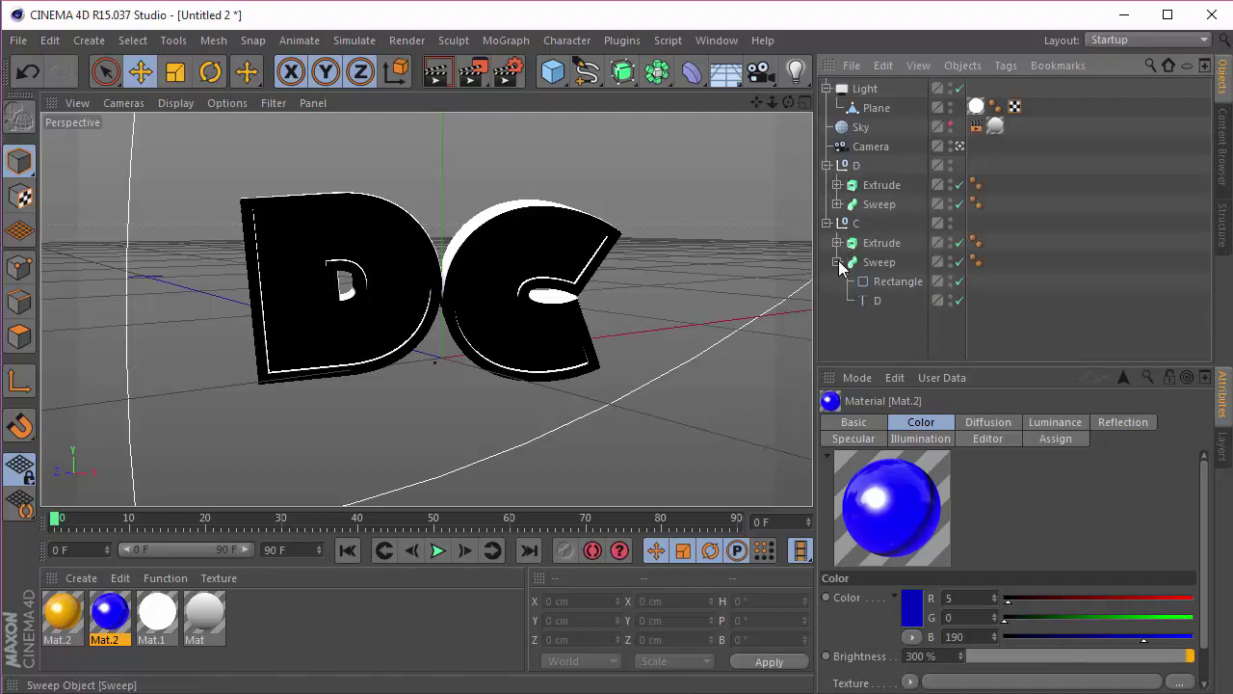
click(837, 262)
drag(62, 617, 973, 185)
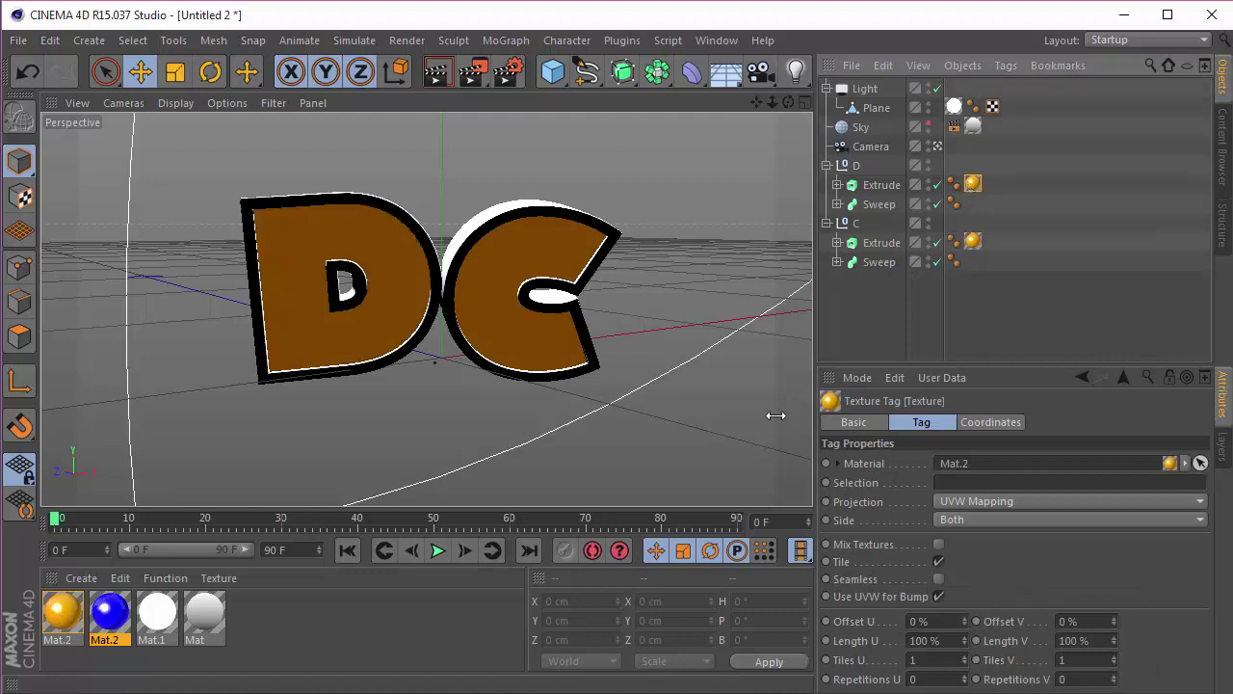
drag(943, 249, 882, 206)
ctrl+drag(980, 204, 973, 275)
ctrl+drag(883, 260, 987, 268)
click(932, 311)
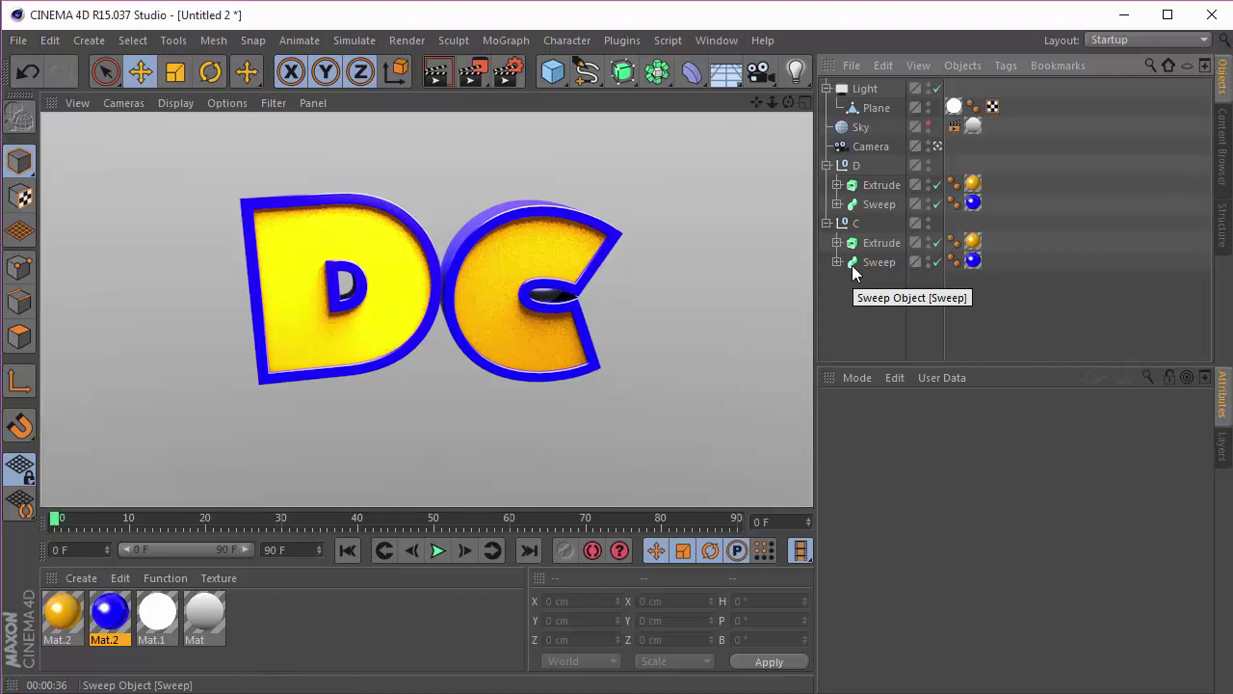
Hide the Sky from renders and preview the scene with the Light's Falloff set to Inverse Square Clamped.
click(928, 130)
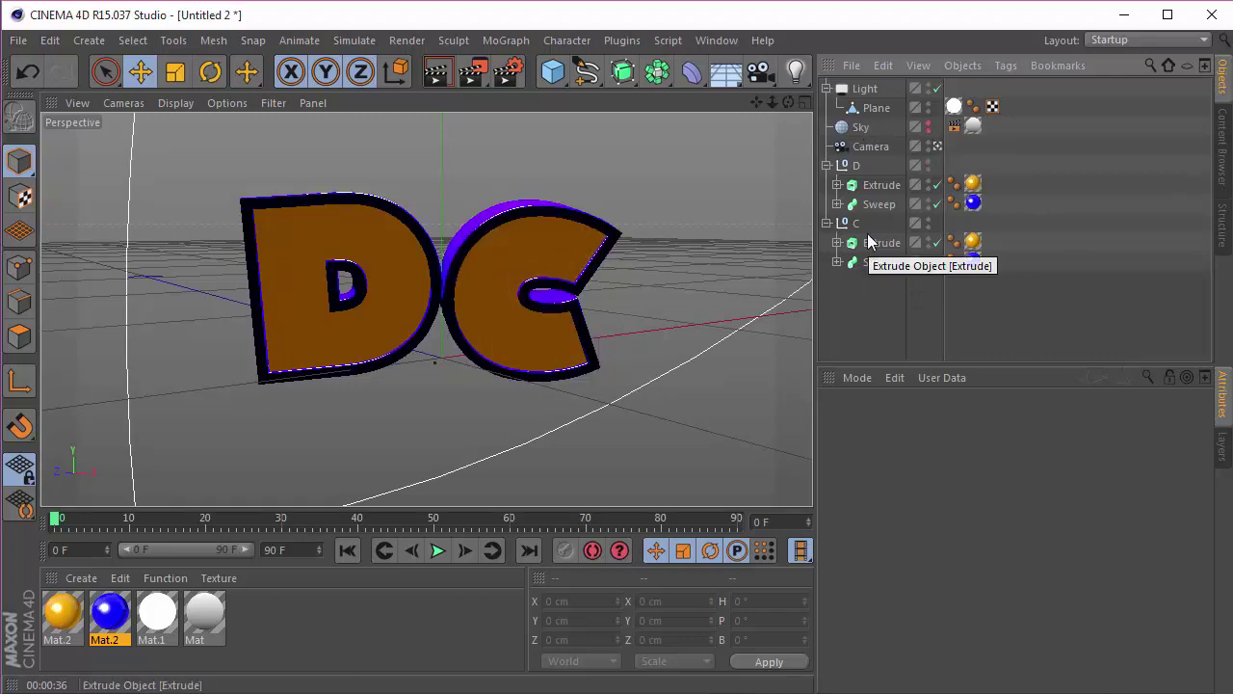
click(864, 89)
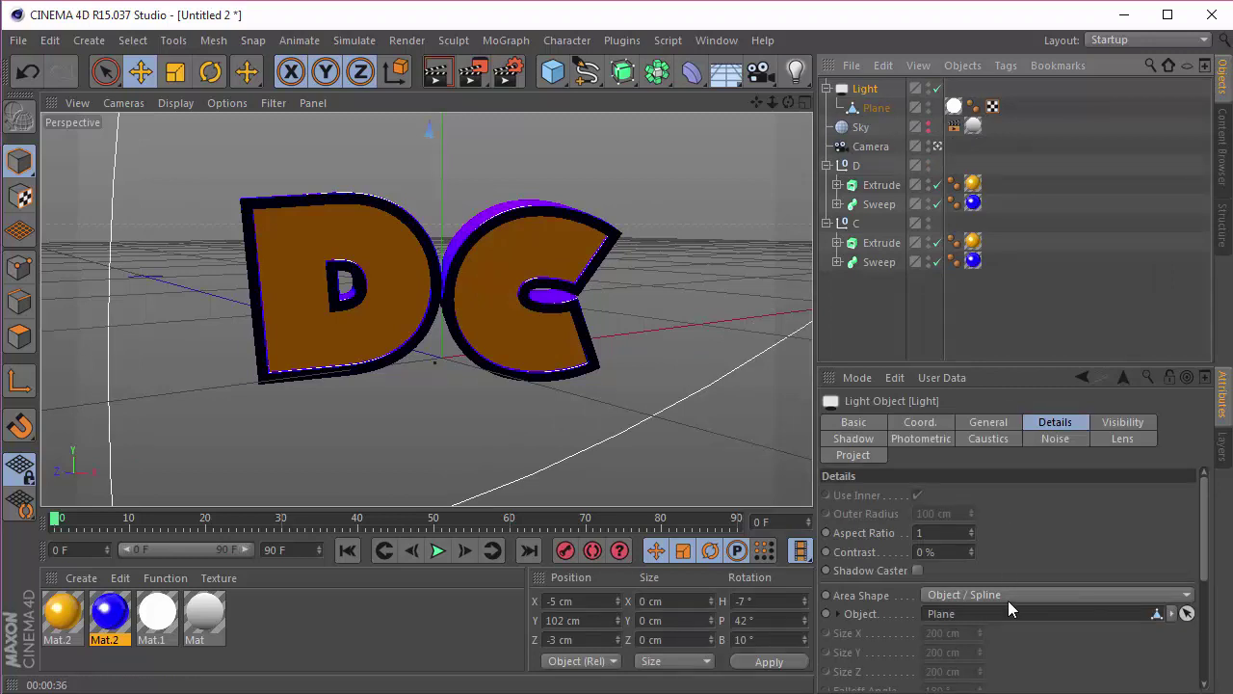
scroll(1008, 601, down, 5)
click(967, 598)
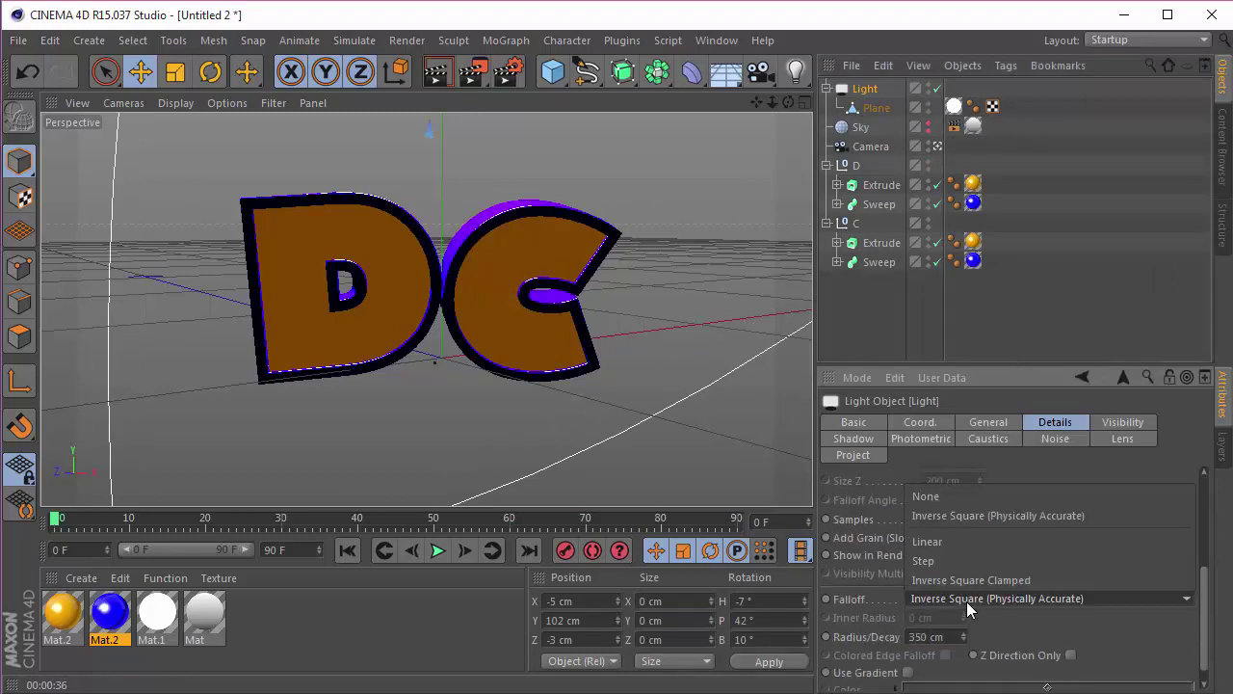
click(978, 580)
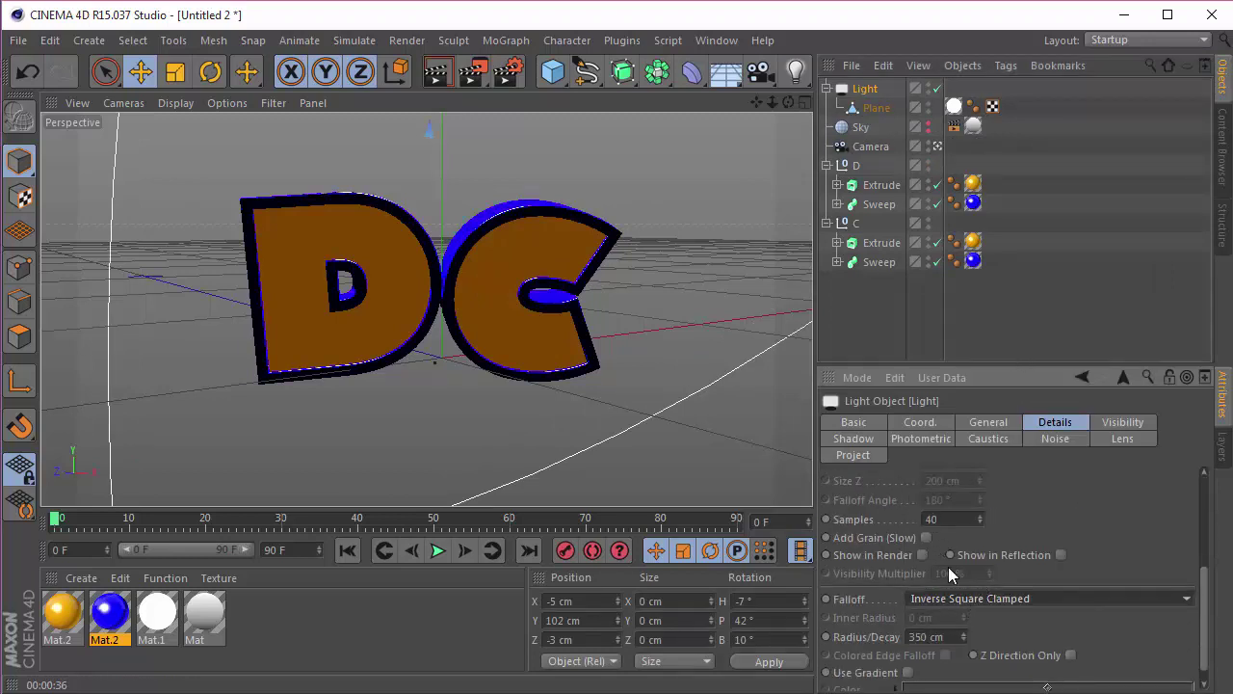
click(909, 311)
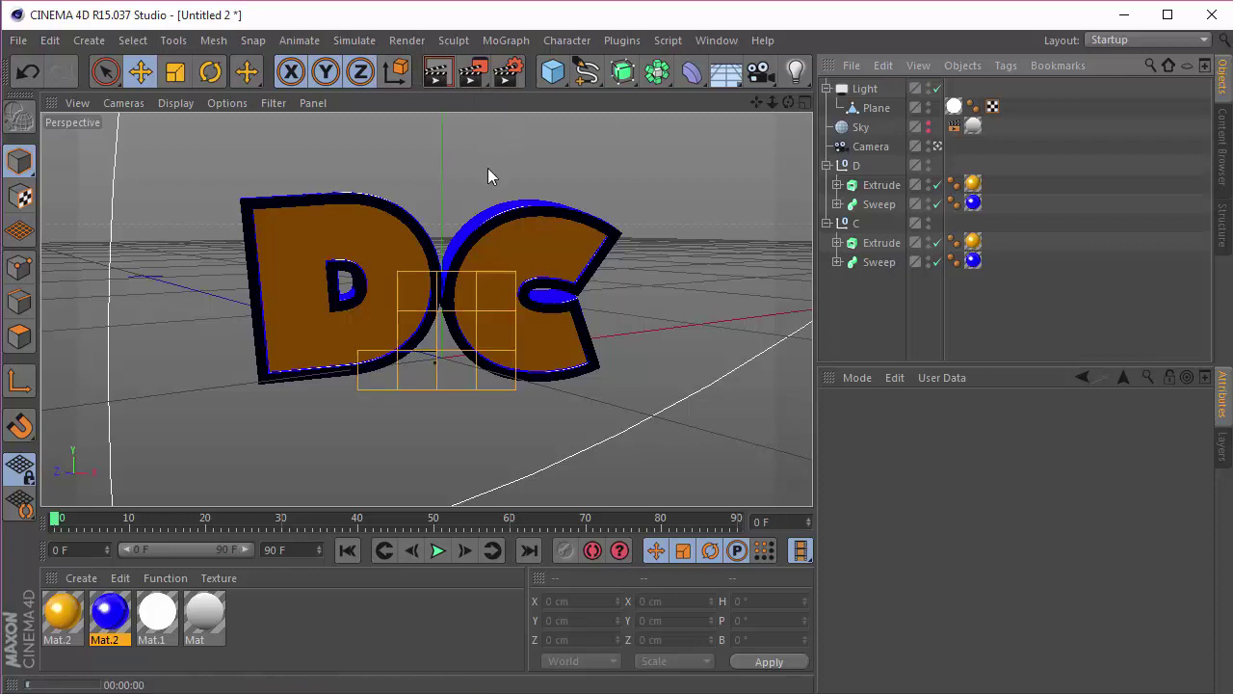
key(ctrl+r)
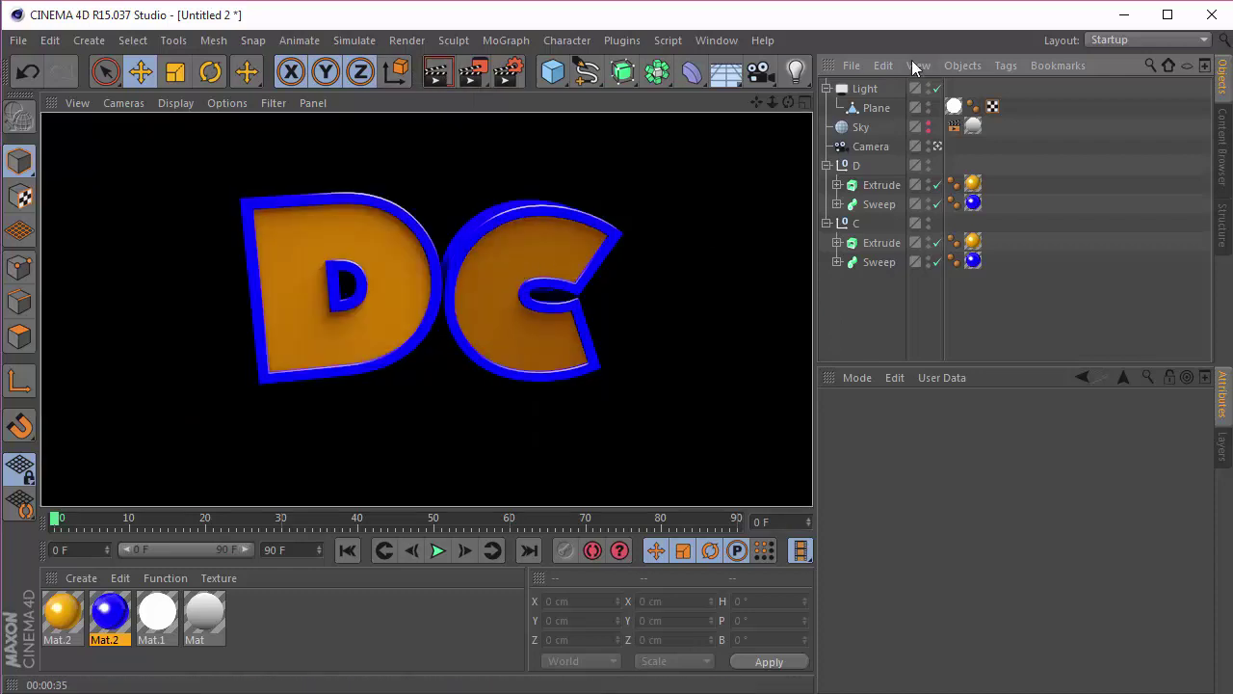
Move the Plane out from under the Light and scale it uniformly to about 156 %.
click(876, 109)
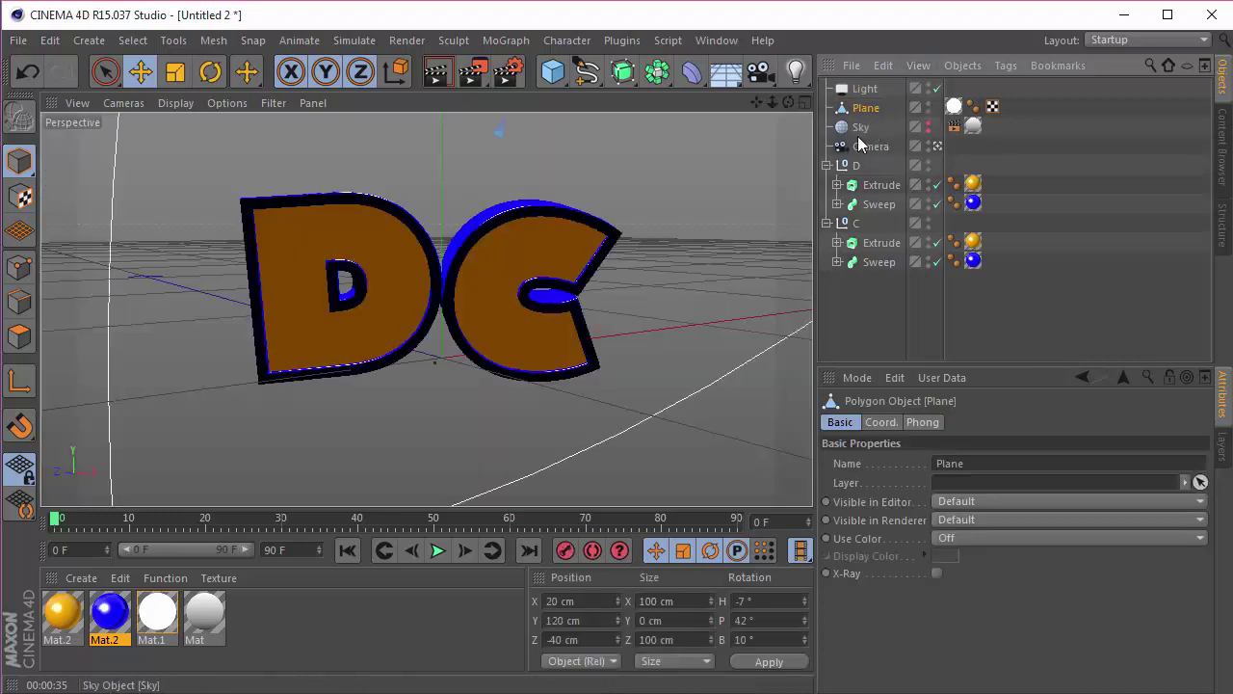
key(t)
drag(444, 384, 898, 271)
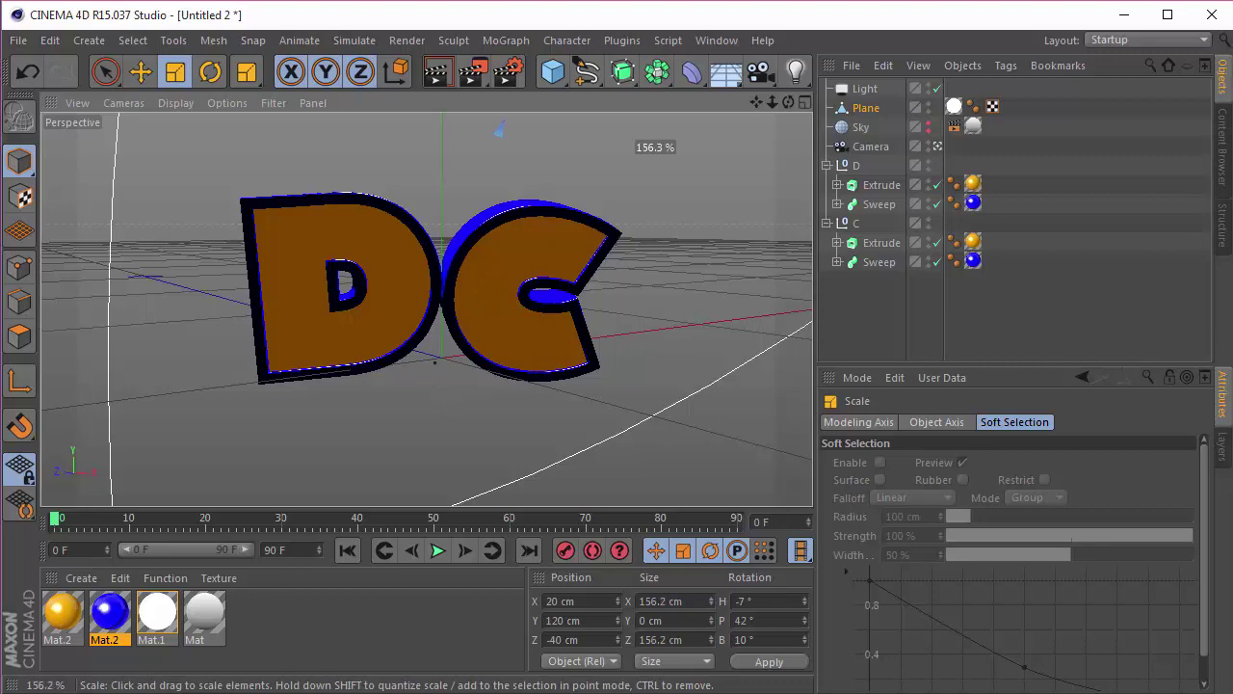
click(864, 88)
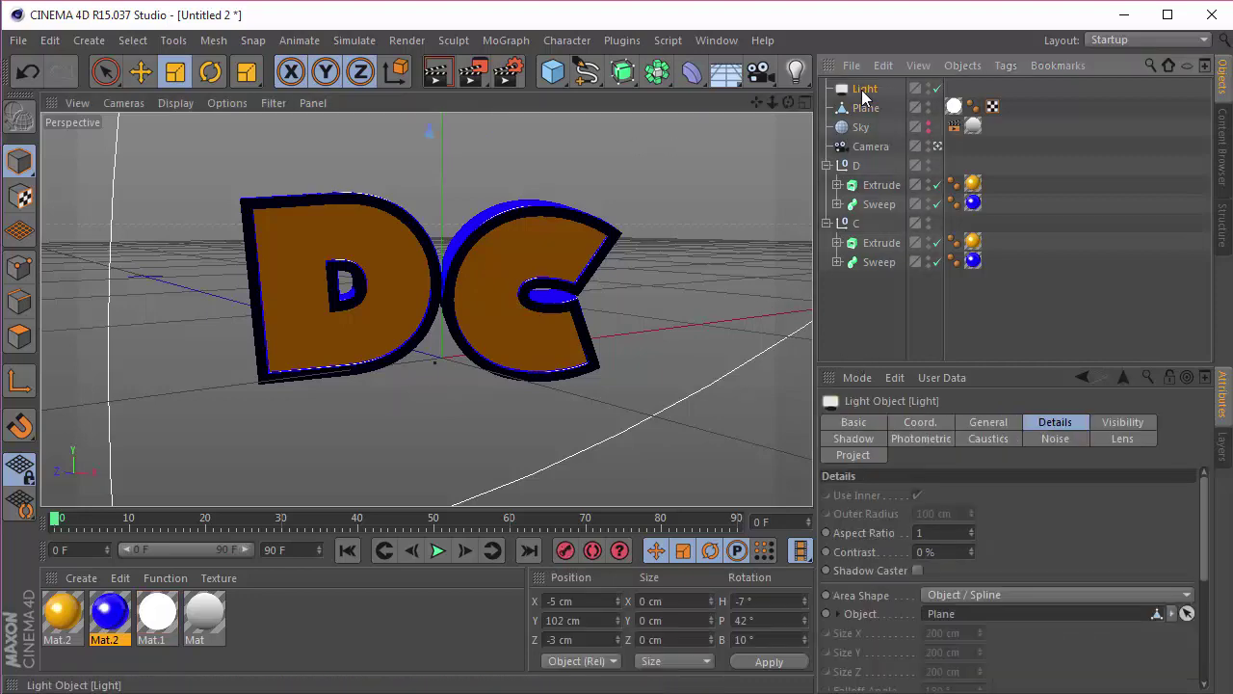
Add the Global Illumination effect to the render settings and change its Samples quality.
click(514, 72)
click(126, 354)
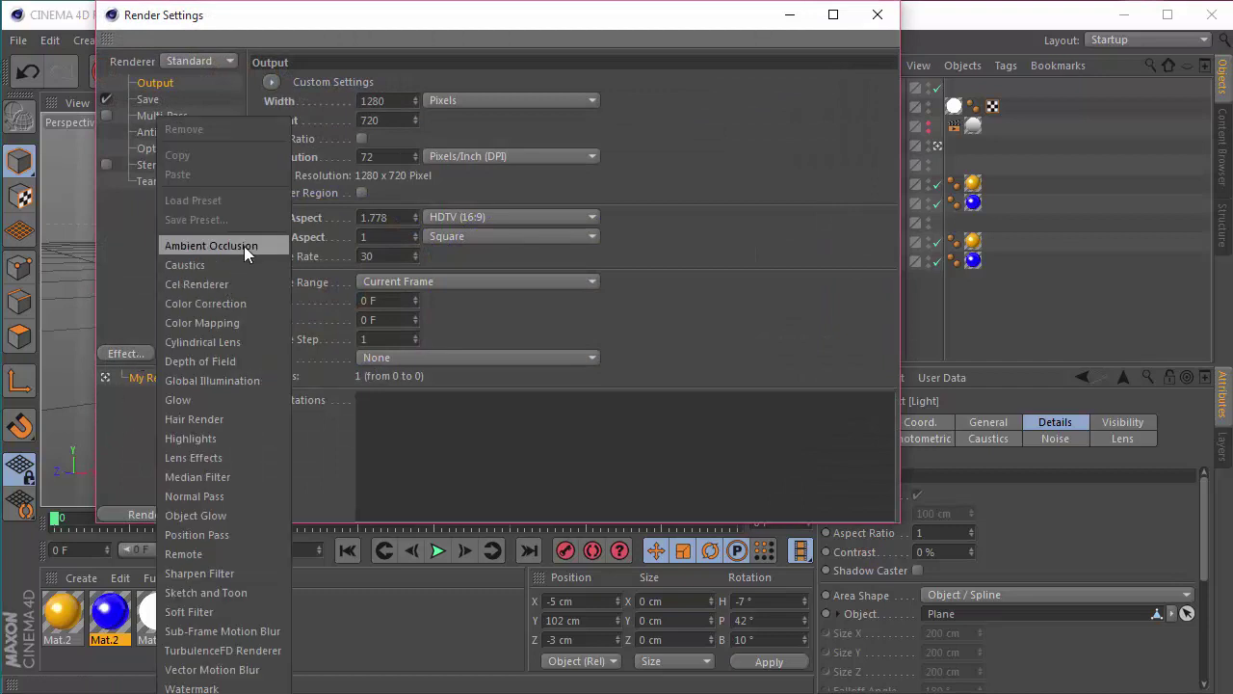
click(240, 397)
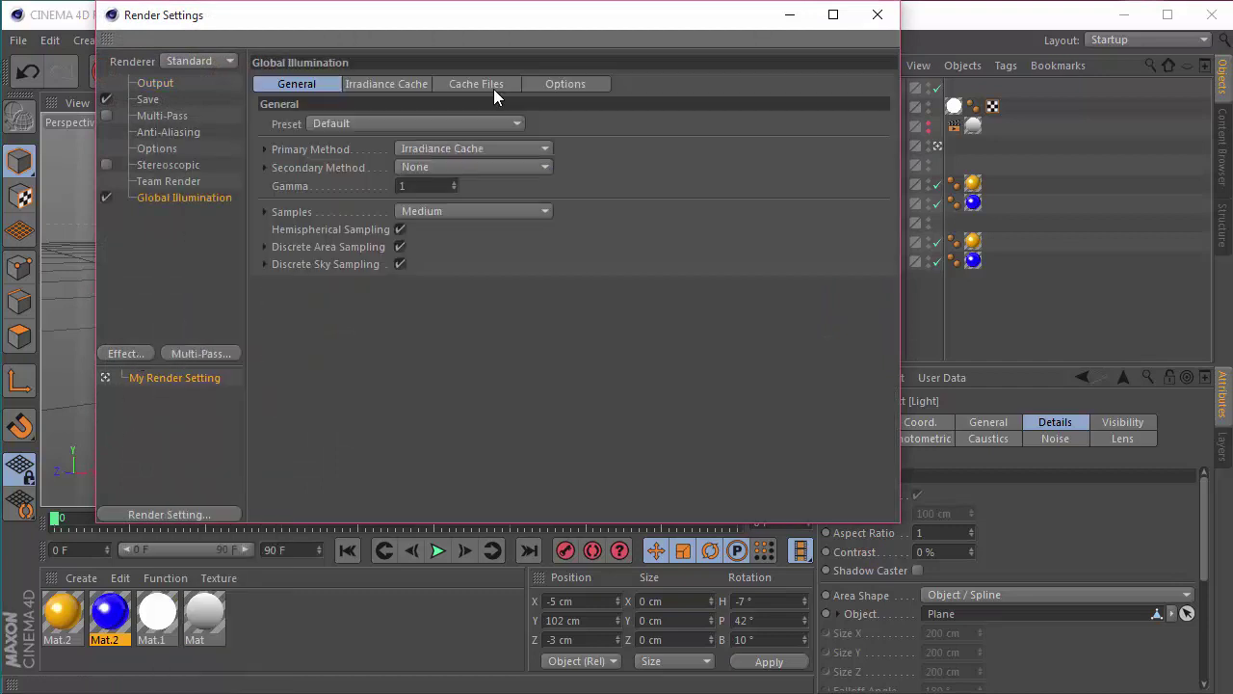
click(424, 209)
click(418, 266)
Set the Irradiance Cache Record Density to Low, close the render settings and render the view.
click(389, 83)
click(402, 123)
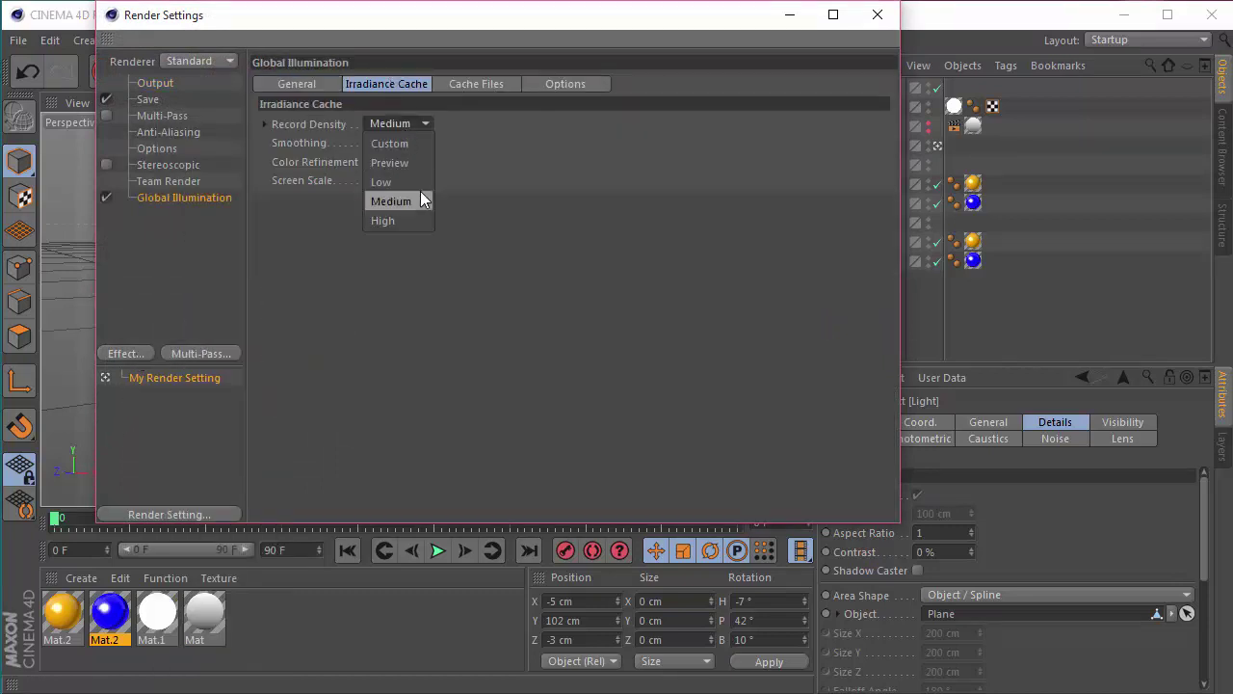
click(382, 183)
click(877, 15)
click(436, 72)
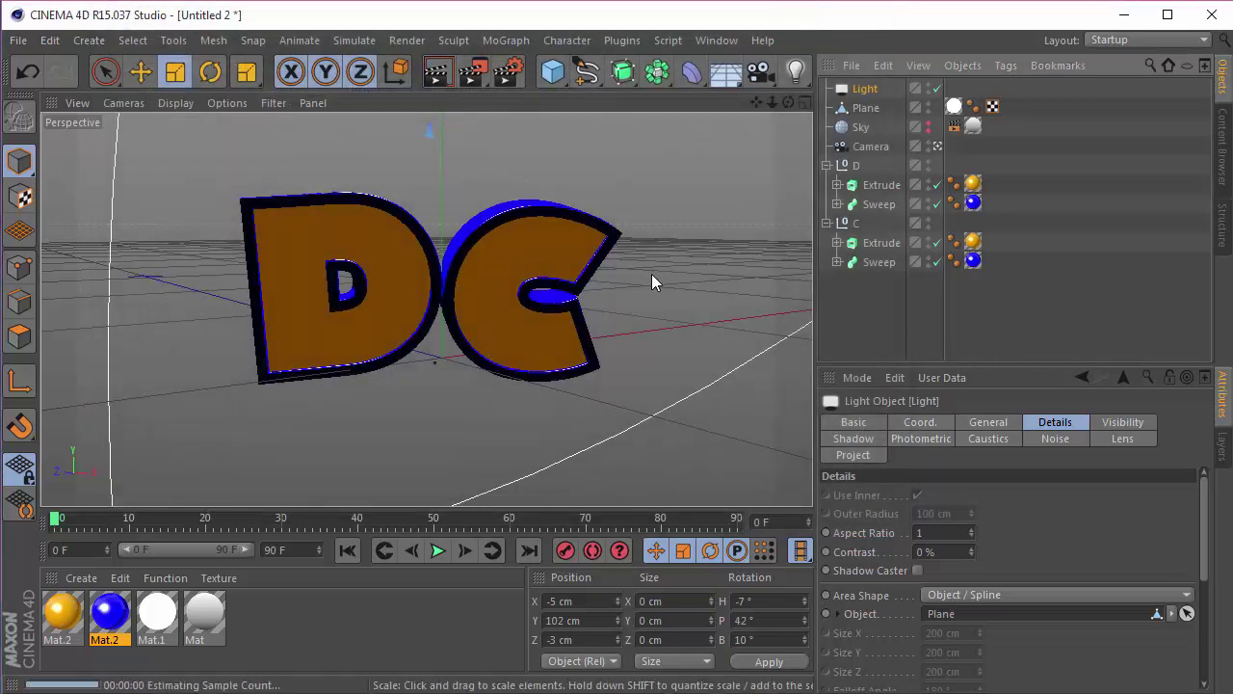